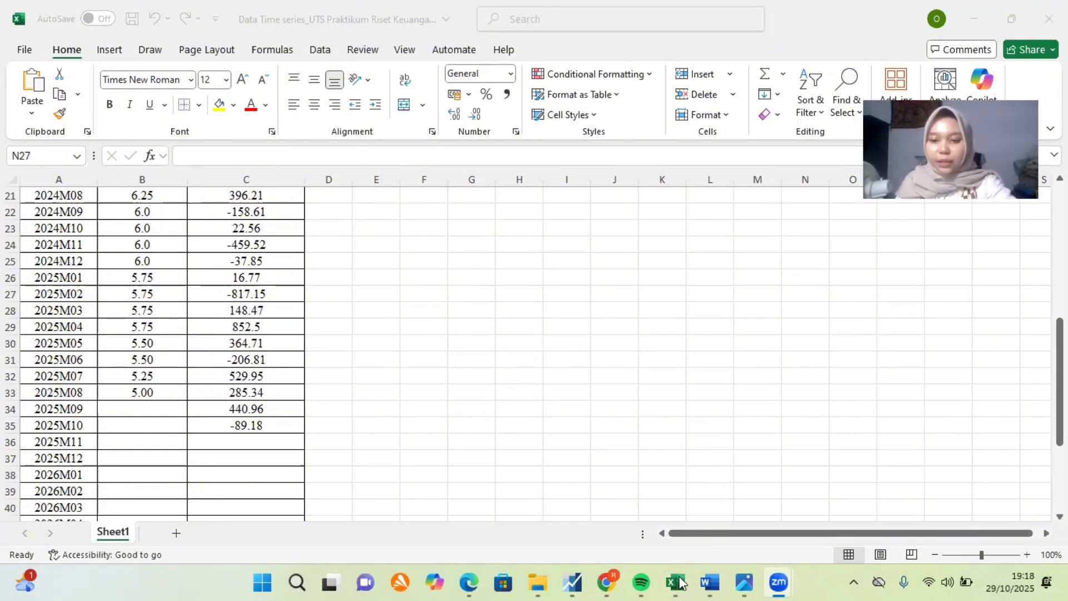
Step: Switch to the Data Time series_UTS Praktikum Excel workbook and review the monthly X_BIrate and Y_ReturnSahamIHSG data
{"action": "left_click", "coordinate": [680, 583]}
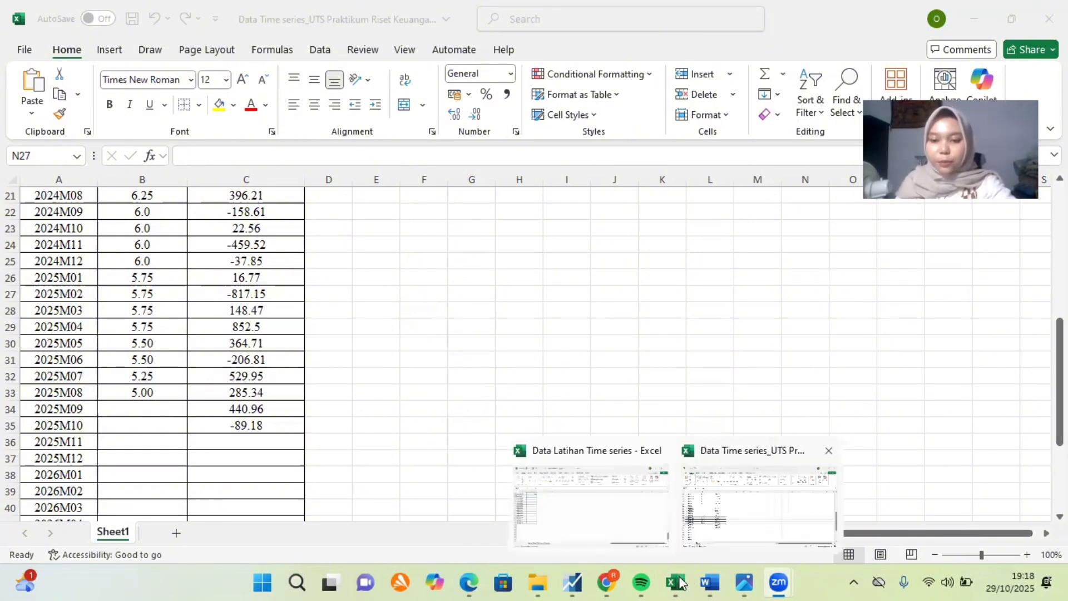
{"action": "left_click", "coordinate": [336, 425]}
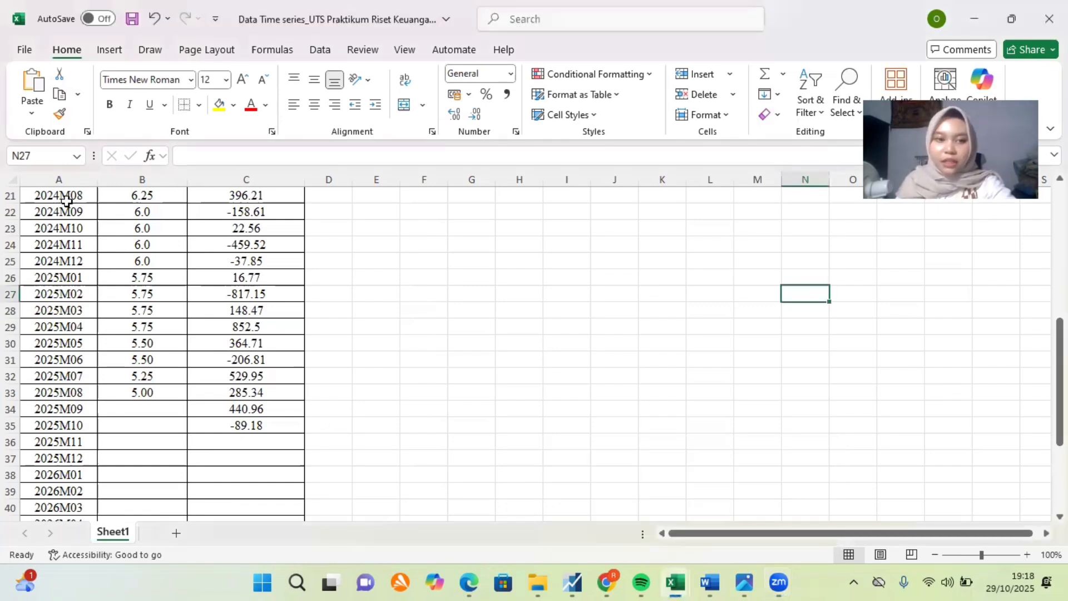
{"action": "scroll", "coordinate": [67, 201], "scroll_direction": "up", "scroll_amount": 7}
{"action": "scroll", "coordinate": [89, 307], "scroll_direction": "down", "scroll_amount": 5}
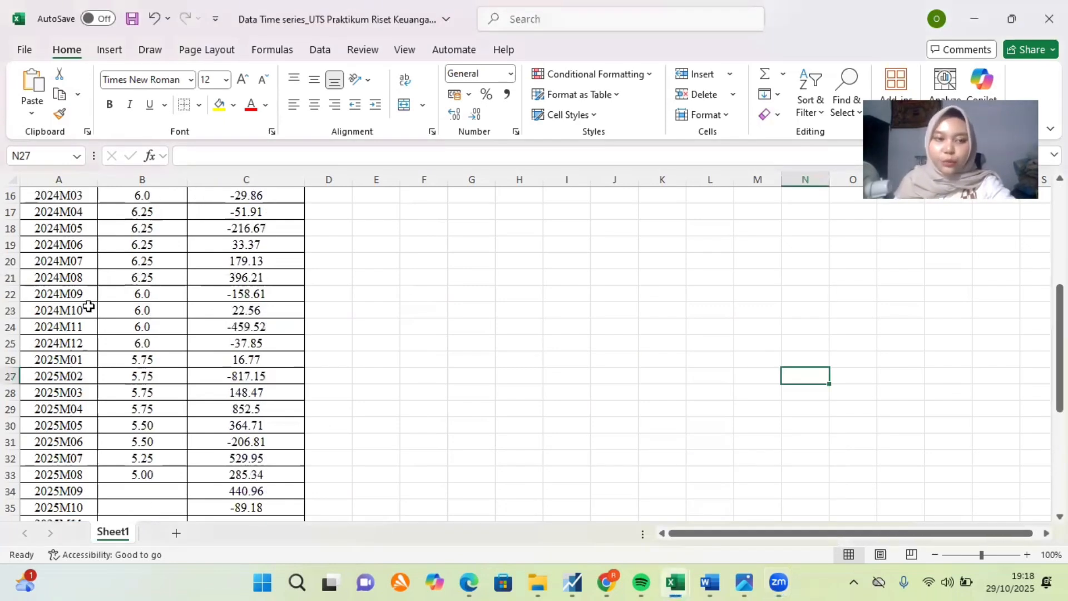
{"action": "scroll", "coordinate": [89, 306], "scroll_direction": "down", "scroll_amount": 8}
{"action": "scroll", "coordinate": [66, 215], "scroll_direction": "up", "scroll_amount": 2}
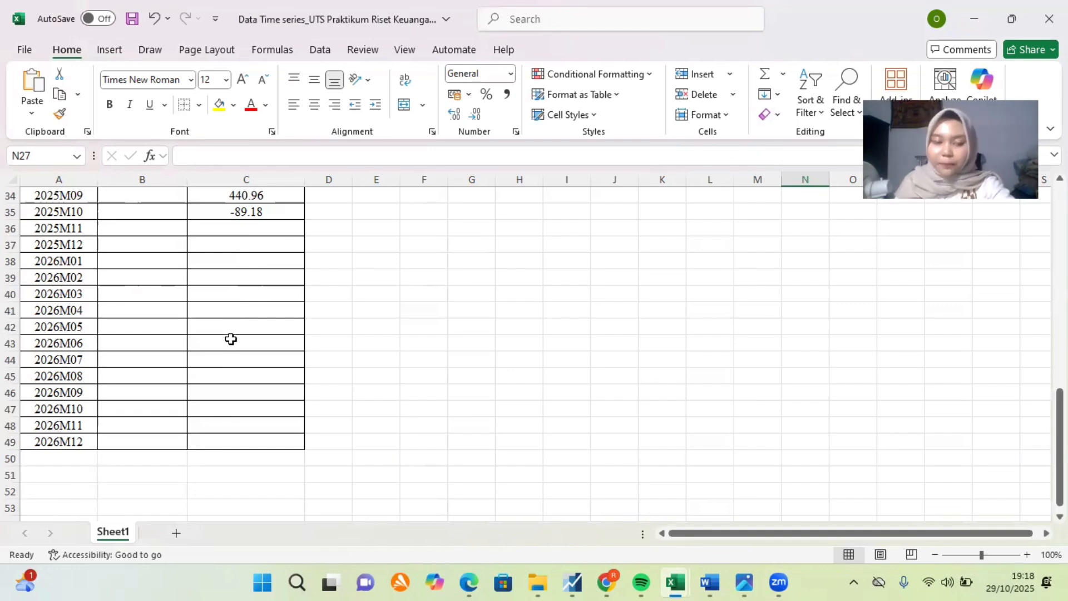
{"action": "scroll", "coordinate": [231, 339], "scroll_direction": "up", "scroll_amount": 4}
{"action": "scroll", "coordinate": [231, 342], "scroll_direction": "up", "scroll_amount": 4}
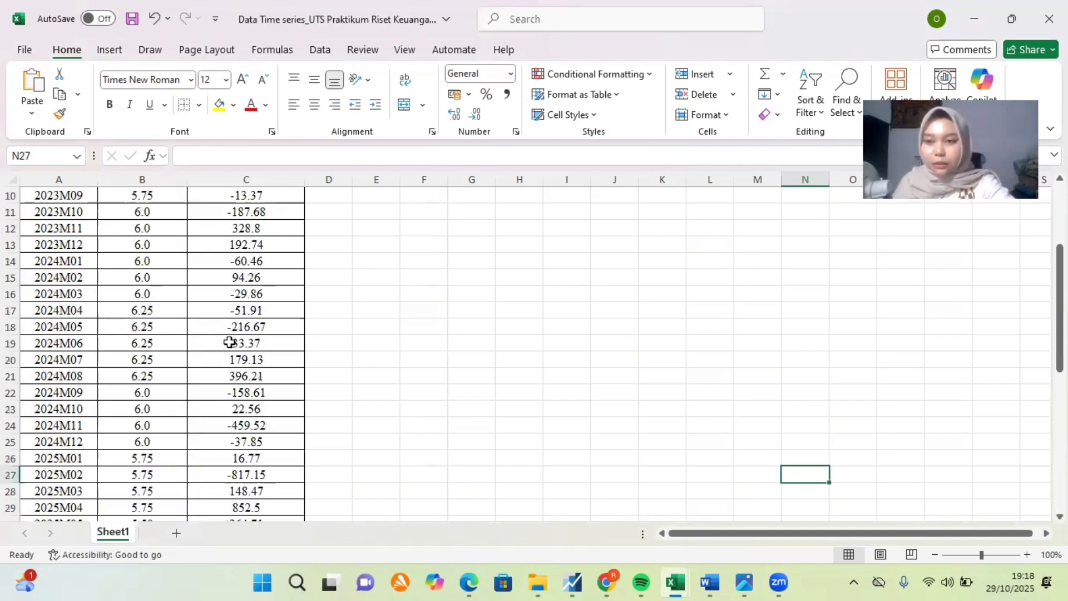
{"action": "scroll", "coordinate": [230, 342], "scroll_direction": "up", "scroll_amount": 3}
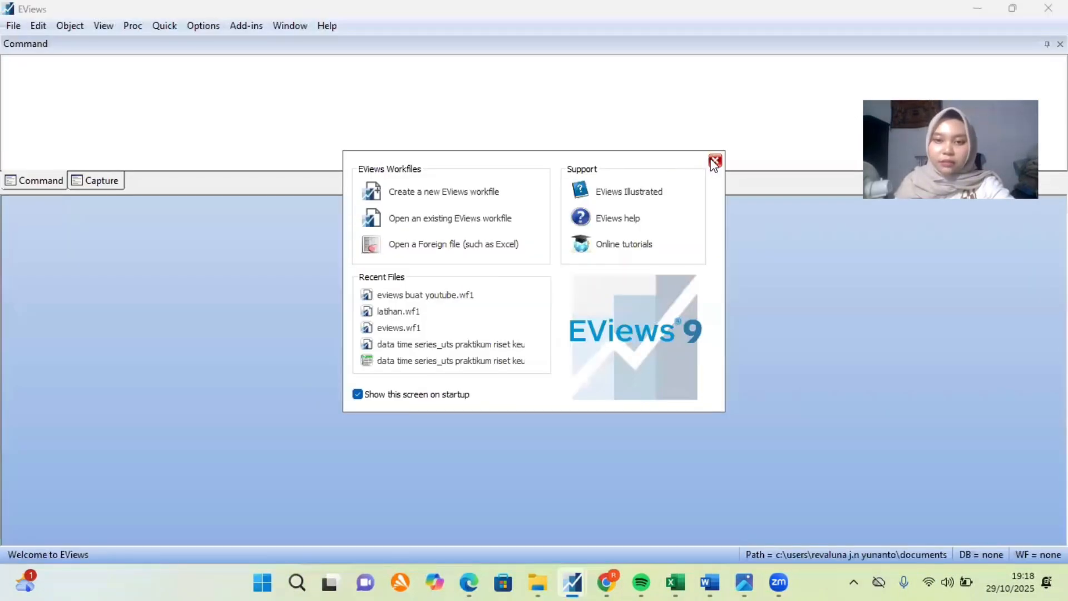
Step: In EViews, dismiss the welcome screen and the license update prompt, and start a new workfile
{"action": "left_click", "coordinate": [714, 162]}
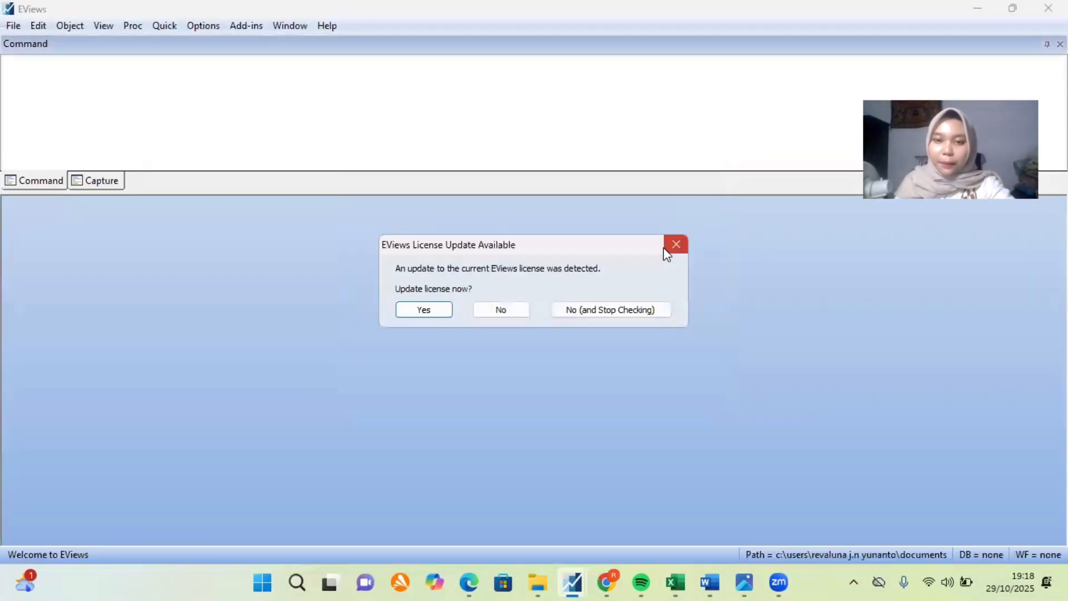
{"action": "left_click", "coordinate": [668, 251]}
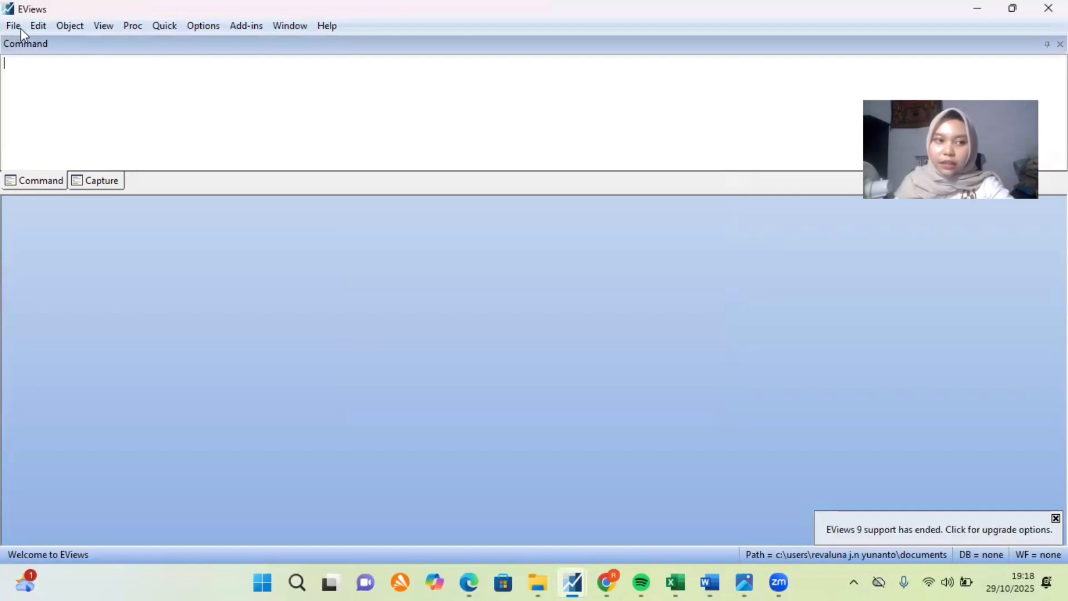
{"action": "left_click", "coordinate": [22, 29]}
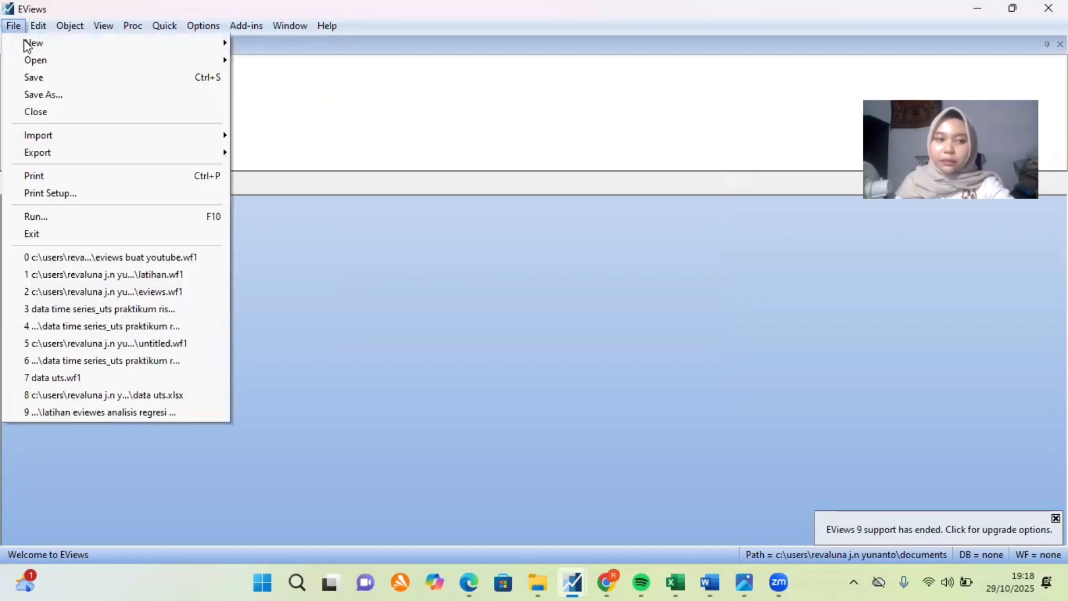
{"action": "mouse_move", "coordinate": [27, 43]}
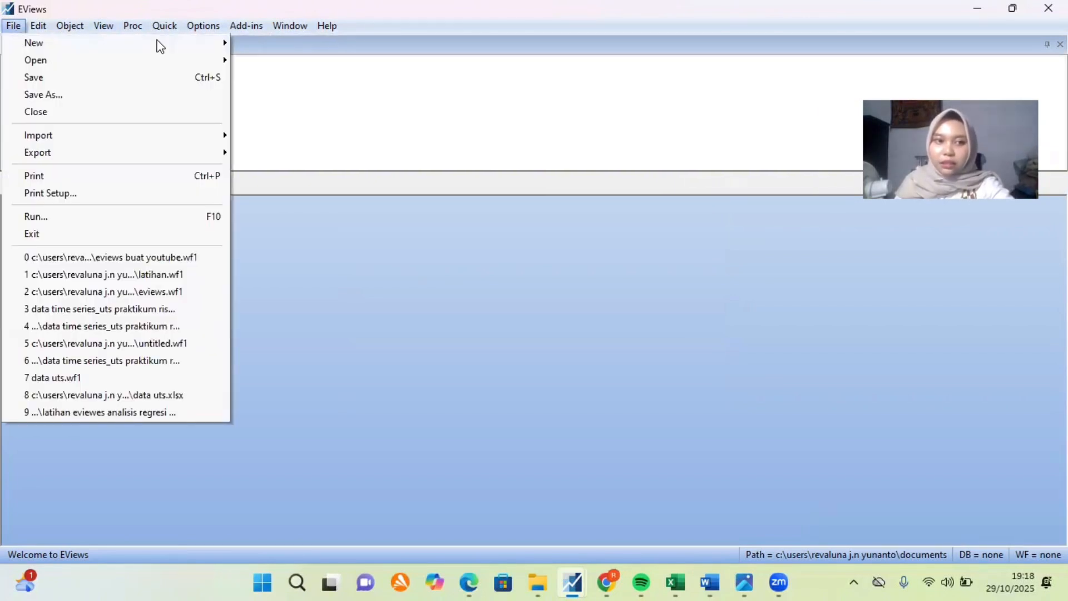
{"action": "mouse_move", "coordinate": [161, 47]}
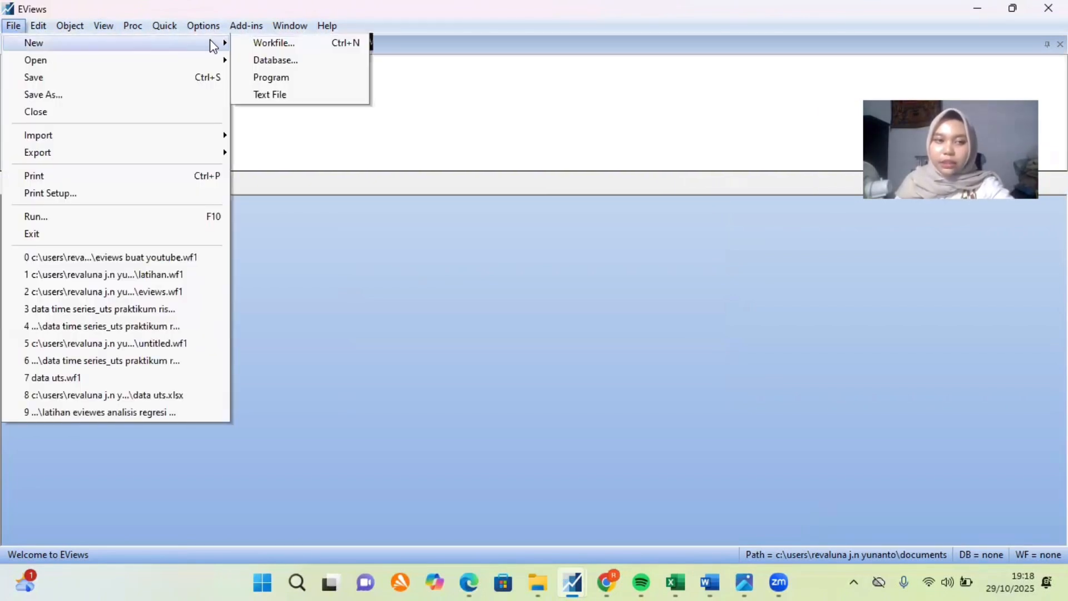
{"action": "left_click", "coordinate": [245, 44]}
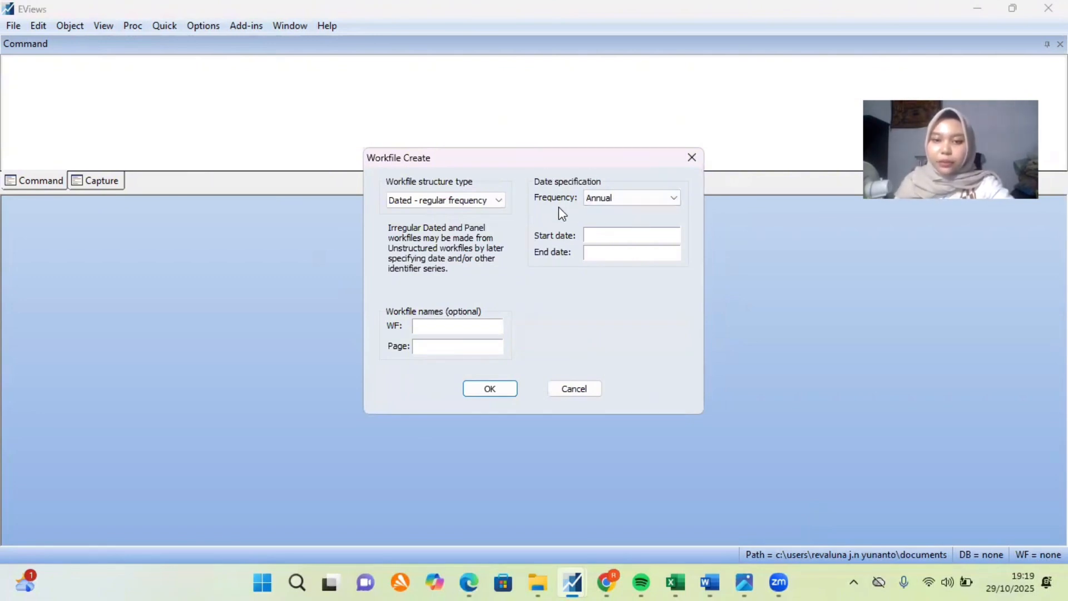
Step: Set the new workfile's frequency to Monthly and its start date to 2023M01, matching the first period in the Excel data
{"action": "left_click", "coordinate": [590, 203]}
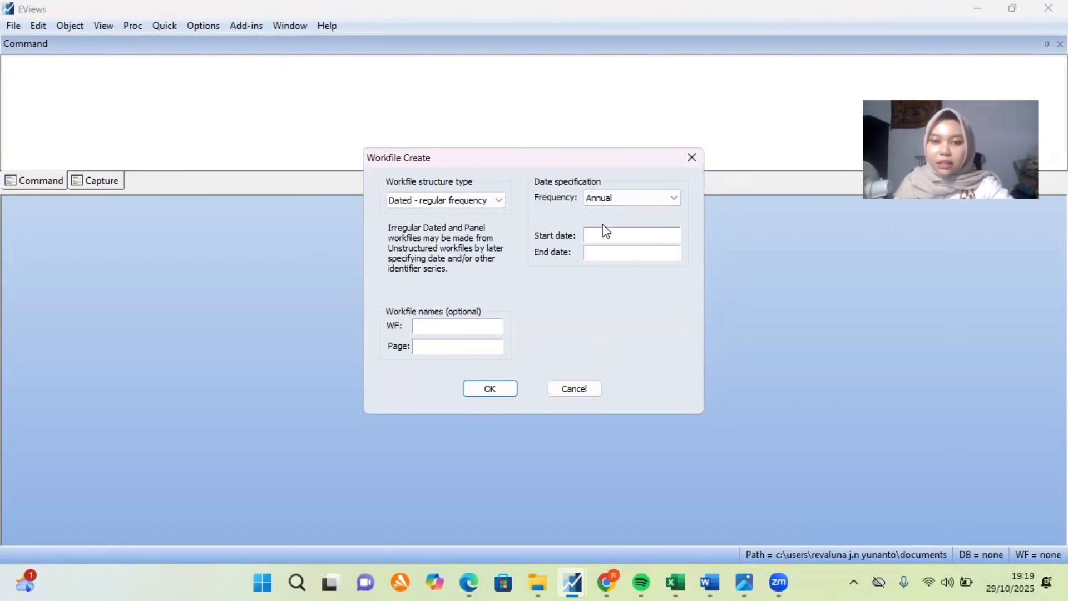
{"action": "left_click", "coordinate": [611, 253]}
{"action": "mouse_move", "coordinate": [686, 576]}
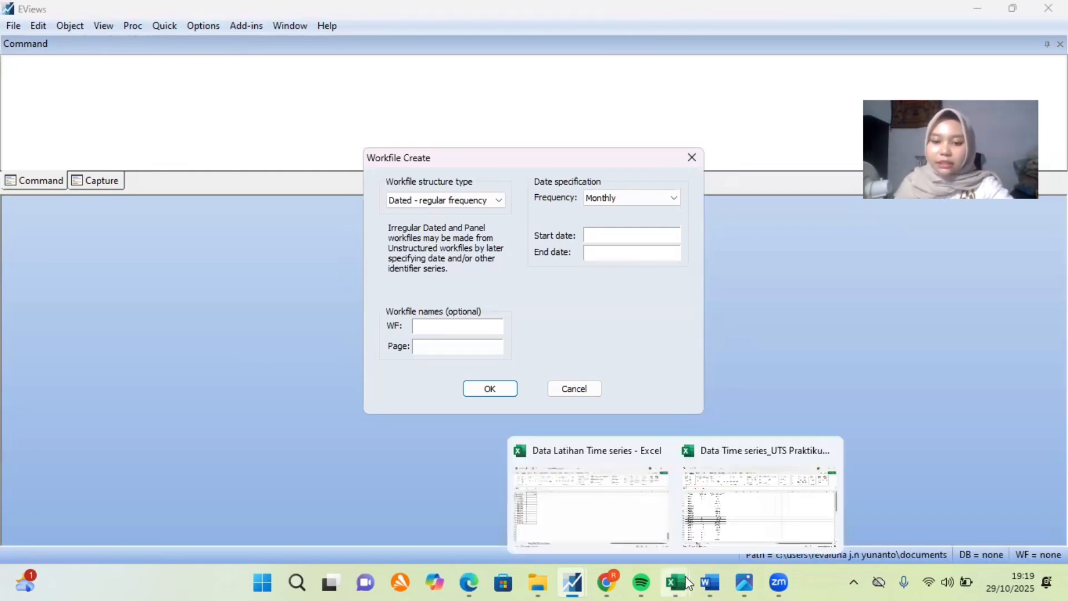
{"action": "left_click", "coordinate": [739, 492]}
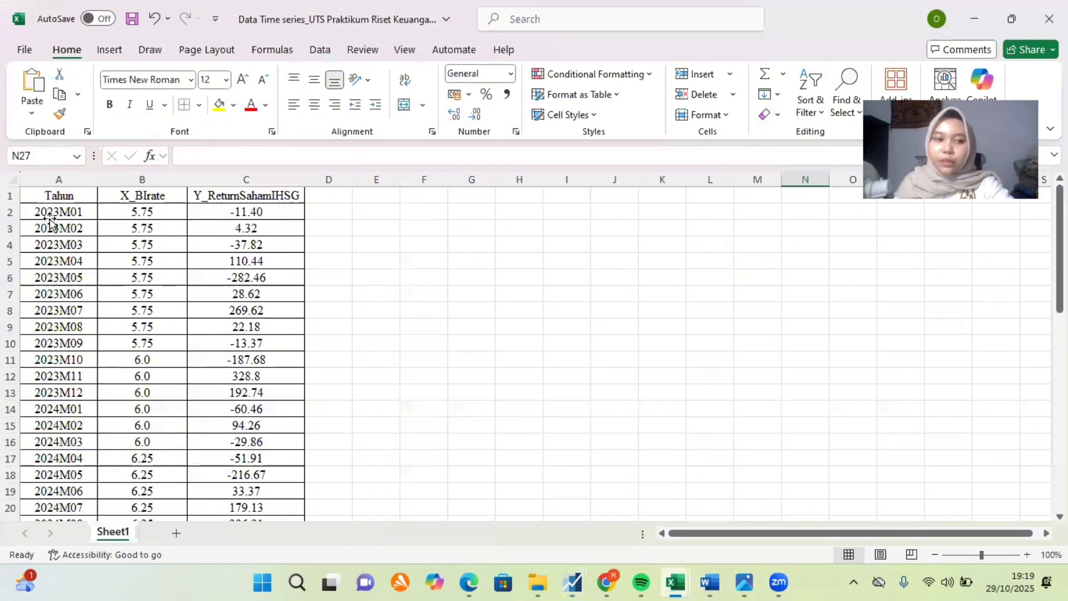
{"action": "left_click", "coordinate": [82, 212]}
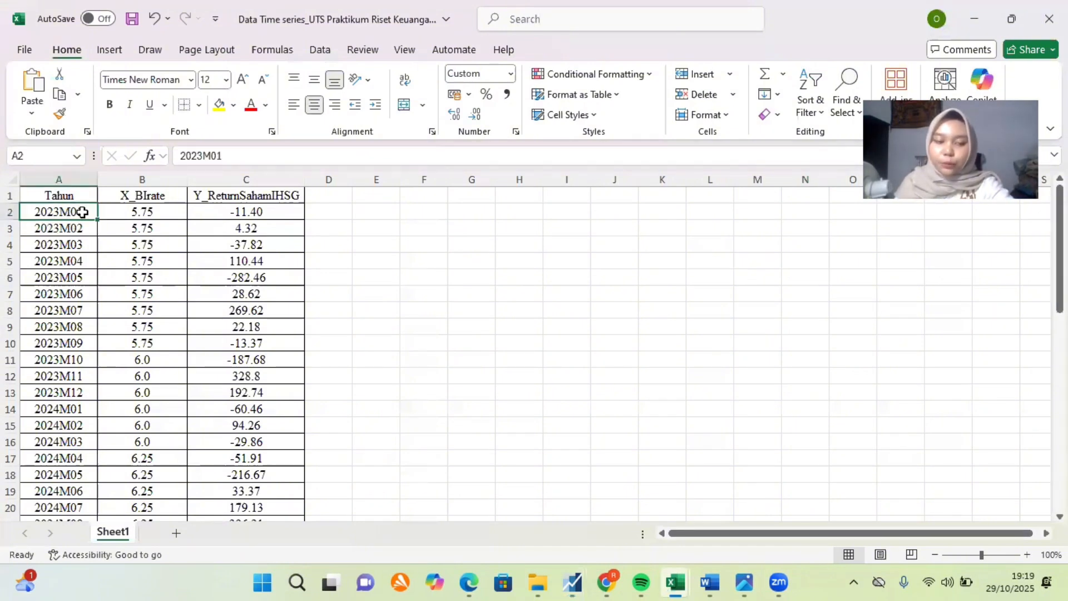
{"action": "left_click", "coordinate": [568, 573]}
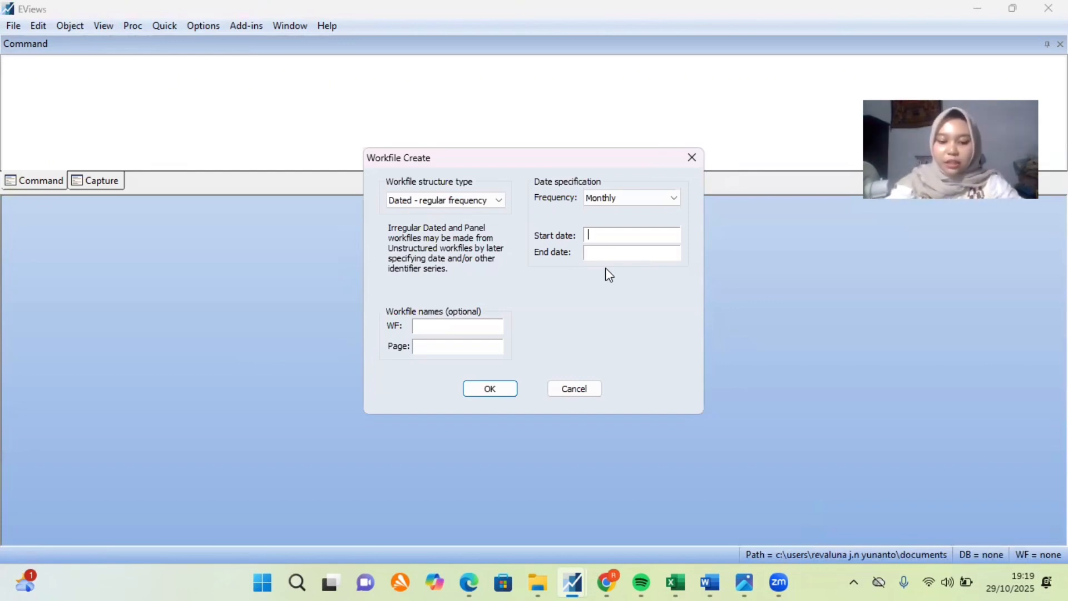
{"action": "type", "text": "20"}
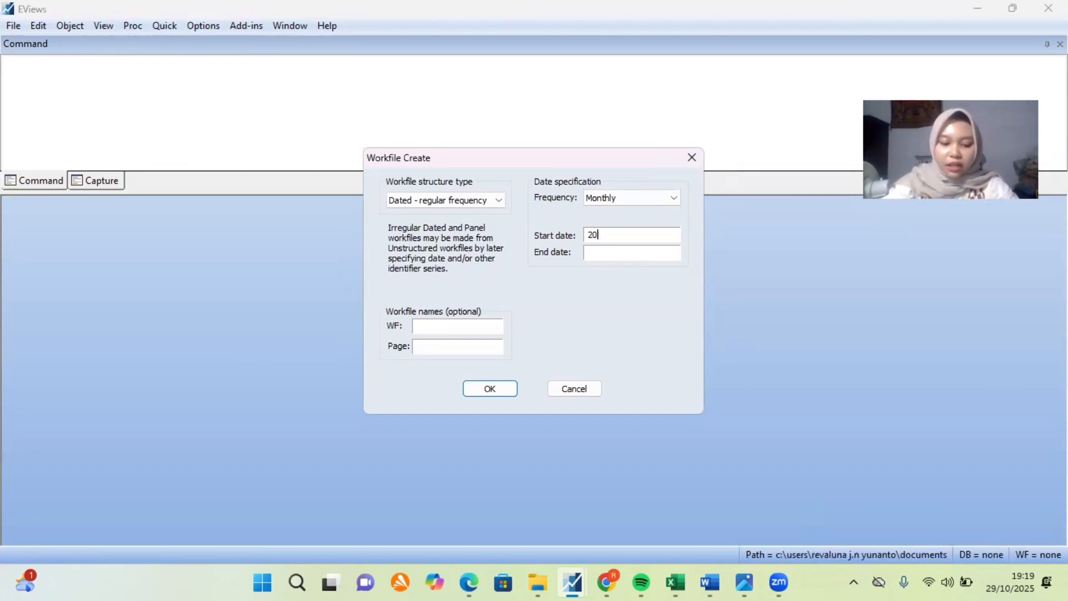
{"action": "type", "text": "23M01"}
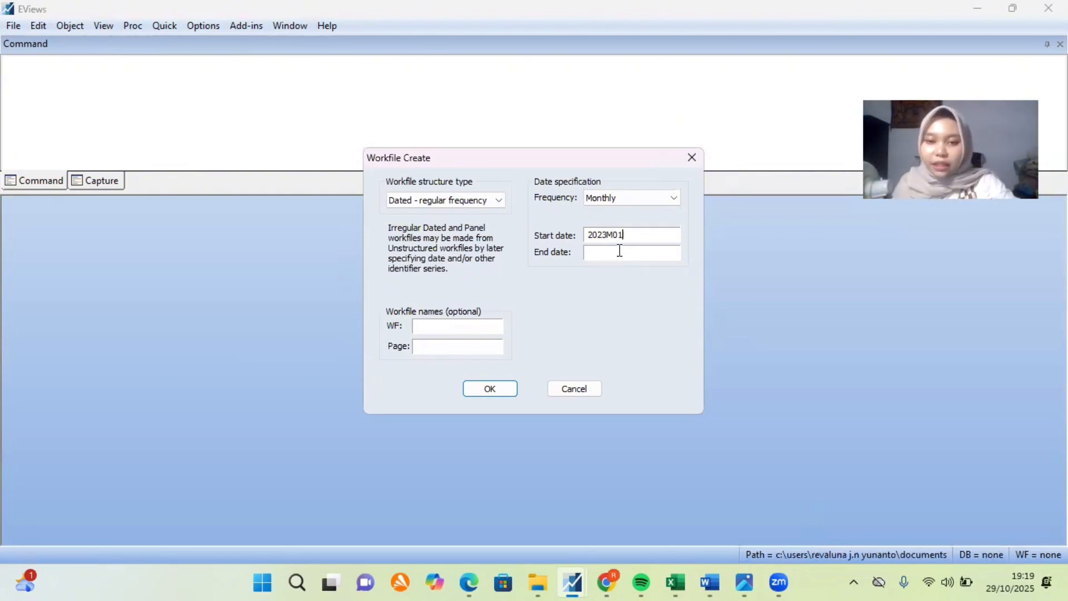
{"action": "key", "text": "Tab"}
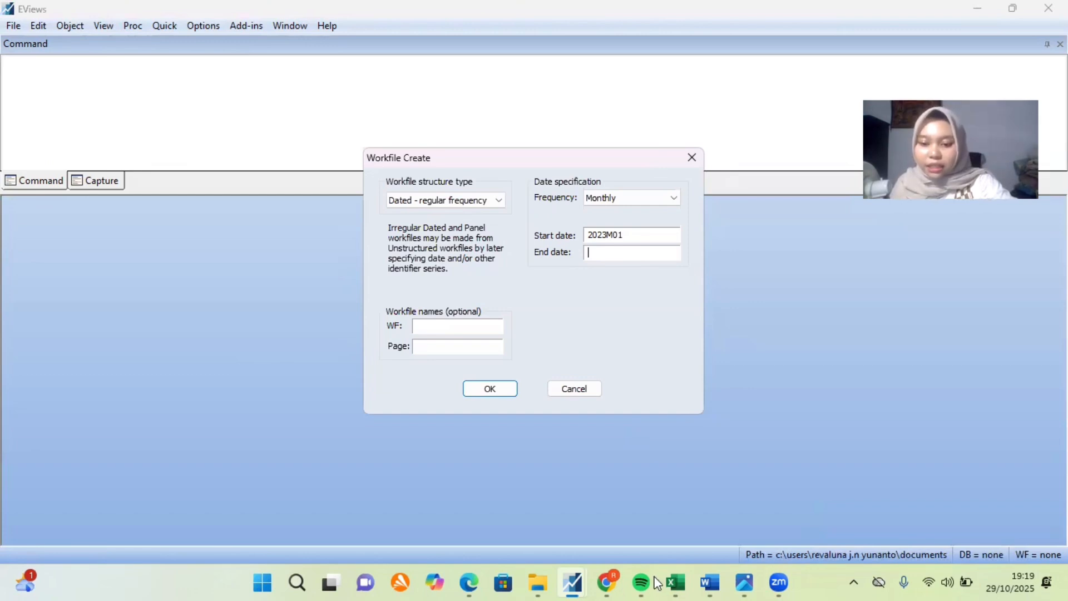
Step: Switch to the Excel workbook and locate the last period in the Tahun column
{"action": "mouse_move", "coordinate": [682, 583]}
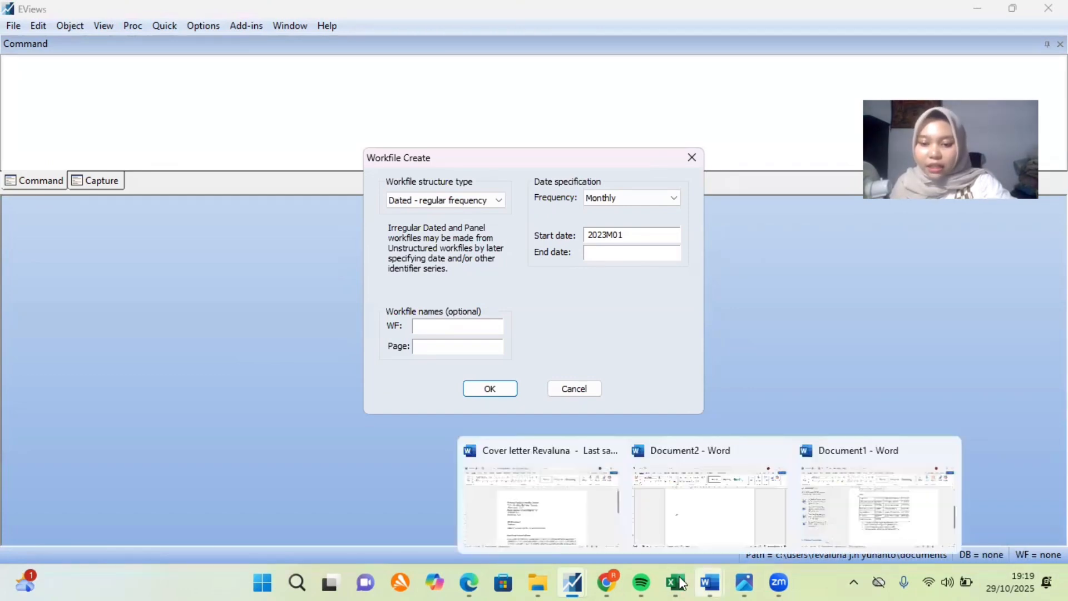
{"action": "left_click", "coordinate": [700, 554]}
{"action": "scroll", "coordinate": [91, 484], "scroll_direction": "down", "scroll_amount": 3}
{"action": "scroll", "coordinate": [69, 448], "scroll_direction": "down", "scroll_amount": 8}
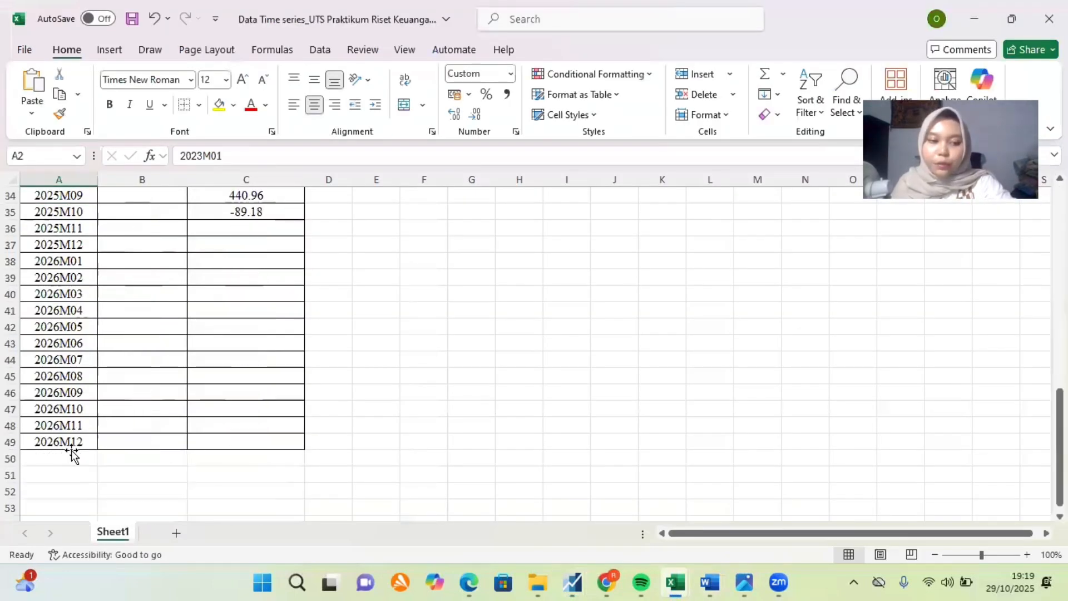
{"action": "left_click", "coordinate": [73, 456]}
{"action": "left_click", "coordinate": [68, 443]}
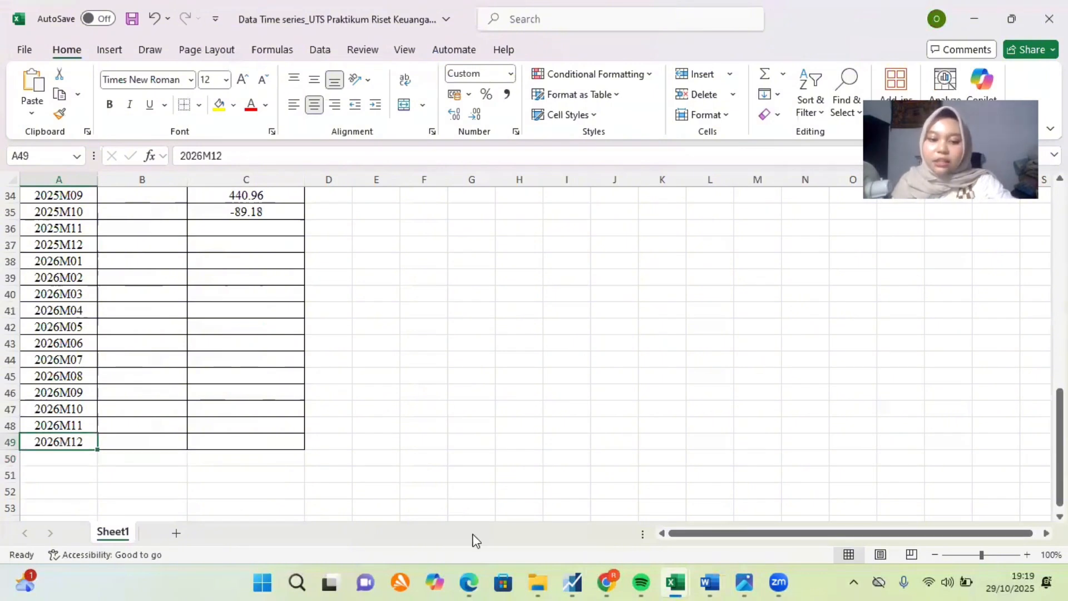
Step: Return to EViews, set the workfile's end date to 2026M12 and create the workfile
{"action": "mouse_move", "coordinate": [568, 581]}
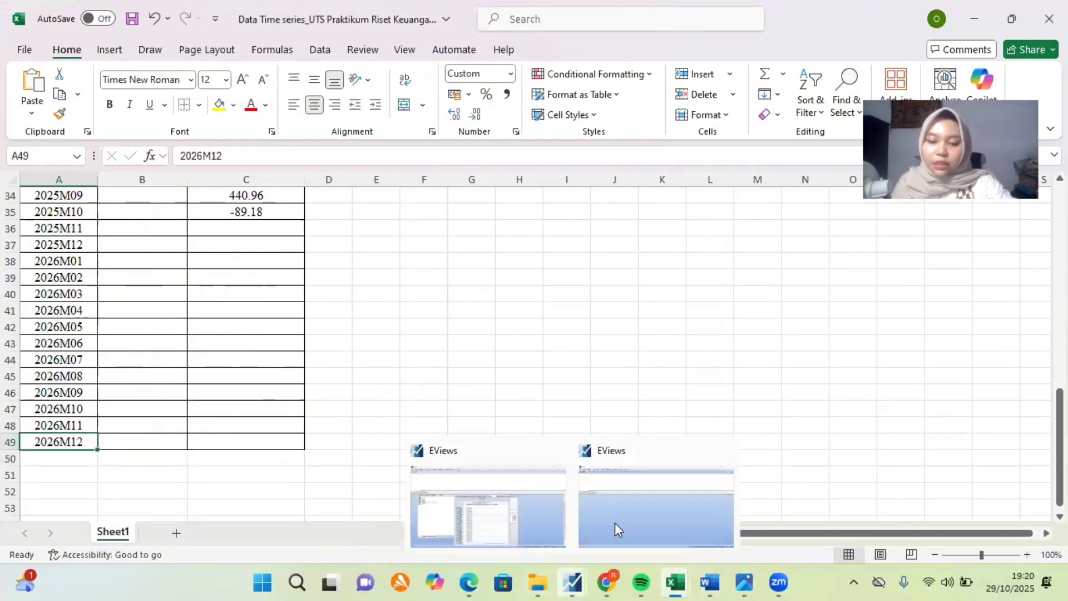
{"action": "left_click", "coordinate": [622, 513]}
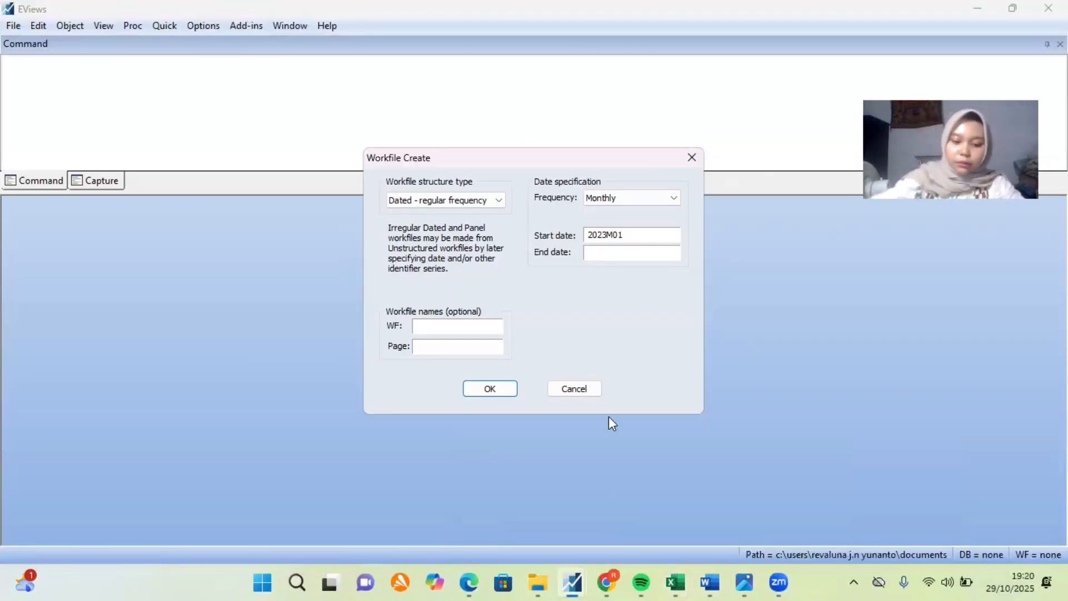
{"action": "left_click", "coordinate": [591, 252]}
{"action": "type", "text": "202"}
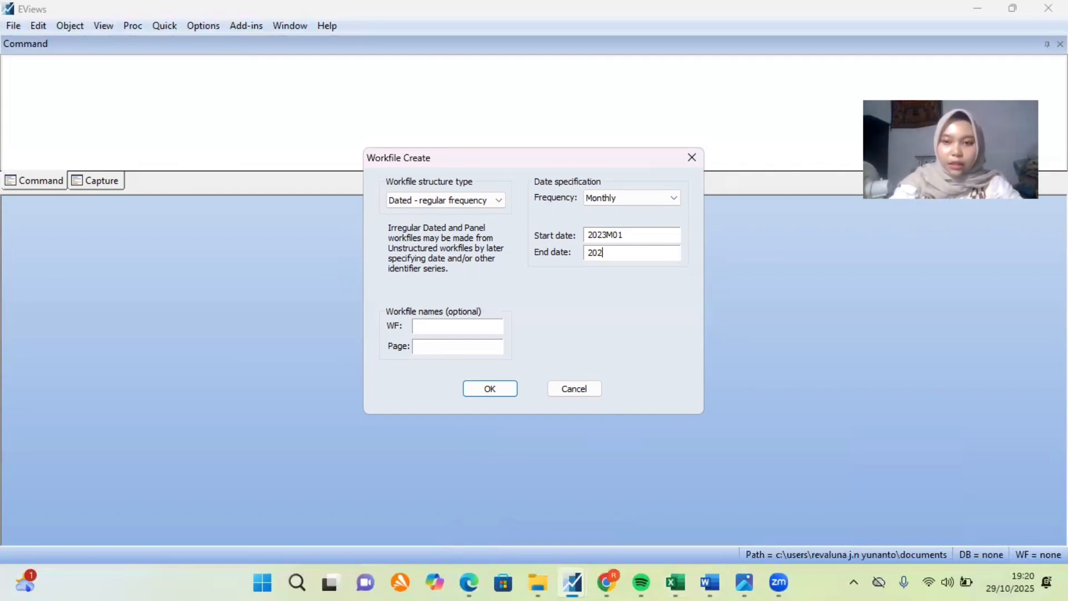
{"action": "type", "text": "6"}
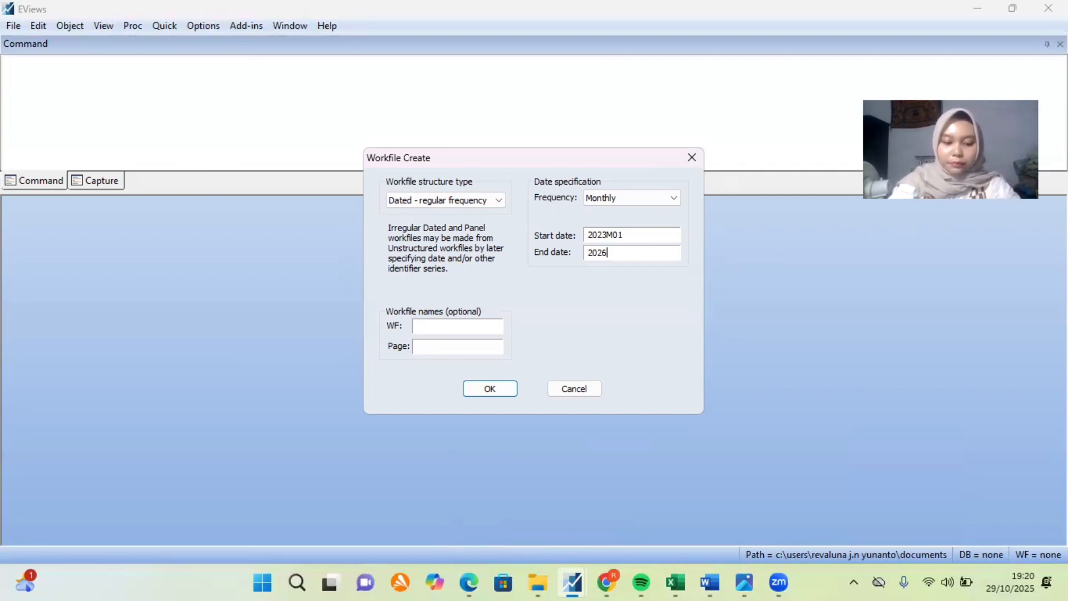
{"action": "type", "text": "M12"}
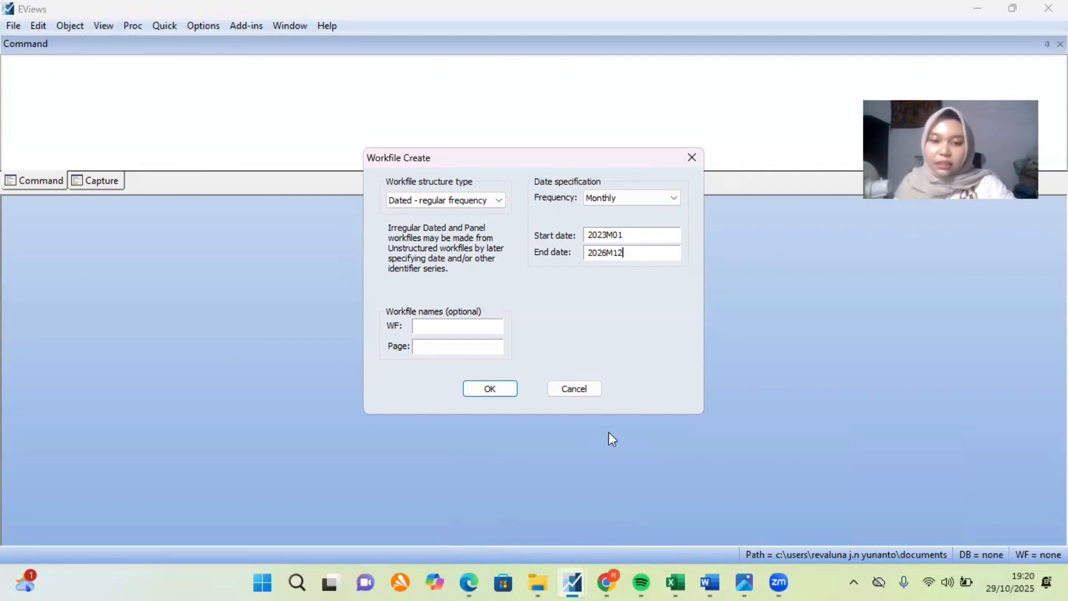
{"action": "left_click", "coordinate": [474, 397]}
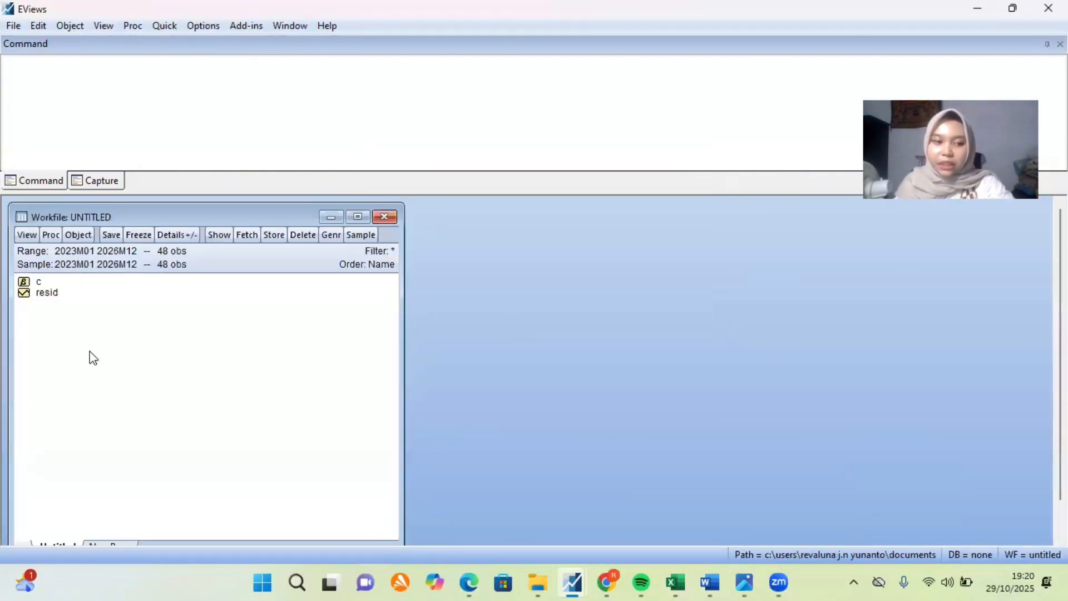
Step: Open an empty group for editing series, place it beside the workfile window and select its first 2023M01 cell
{"action": "left_click", "coordinate": [40, 64]}
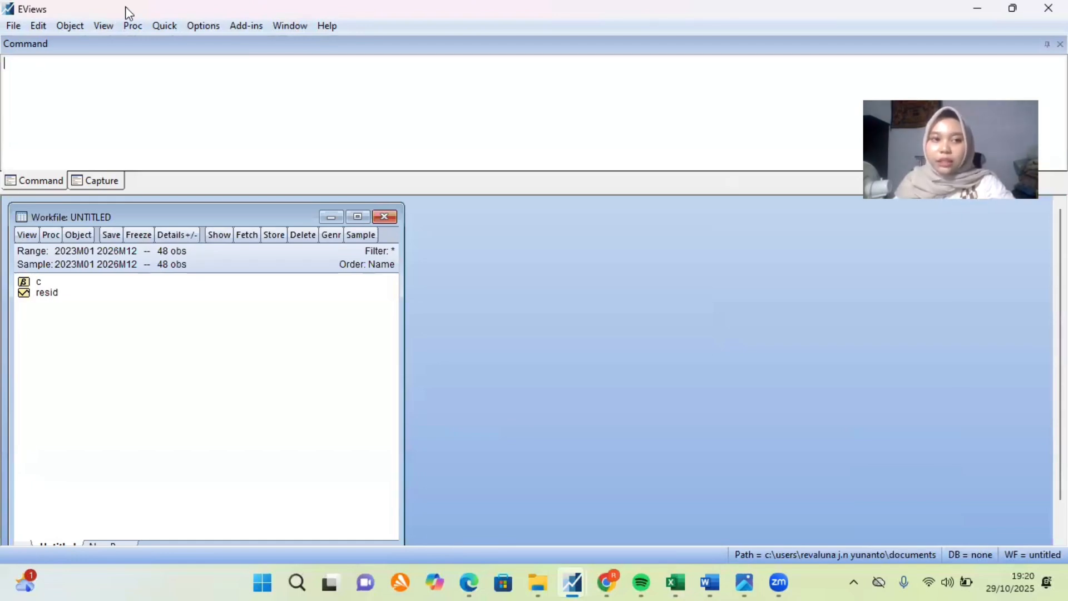
{"action": "left_click", "coordinate": [172, 26]}
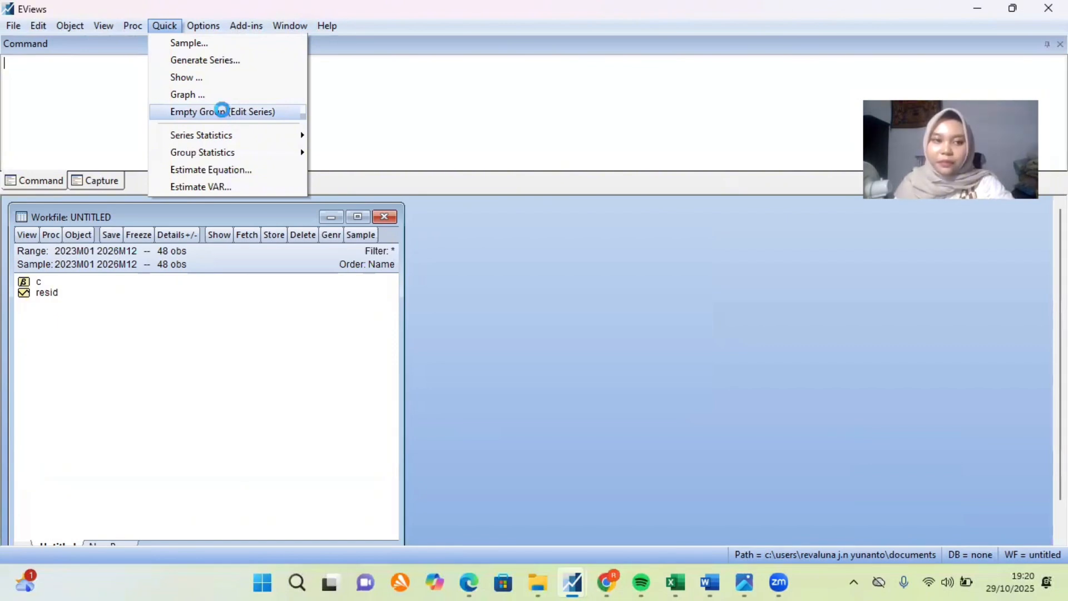
{"action": "left_click", "coordinate": [223, 113]}
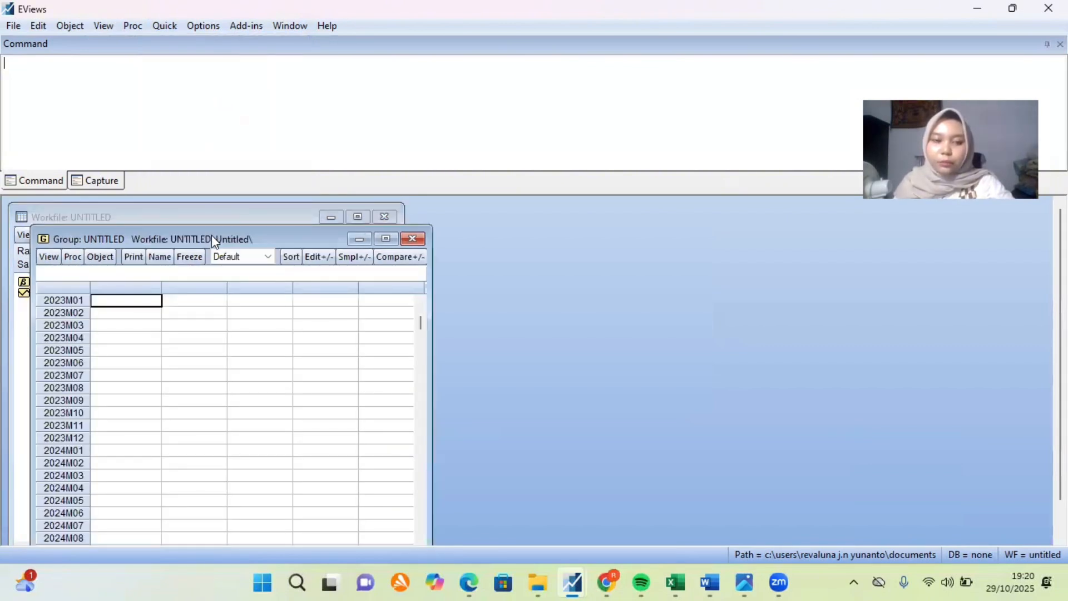
{"action": "left_click_drag", "start_coordinate": [211, 235], "coordinate": [512, 195]}
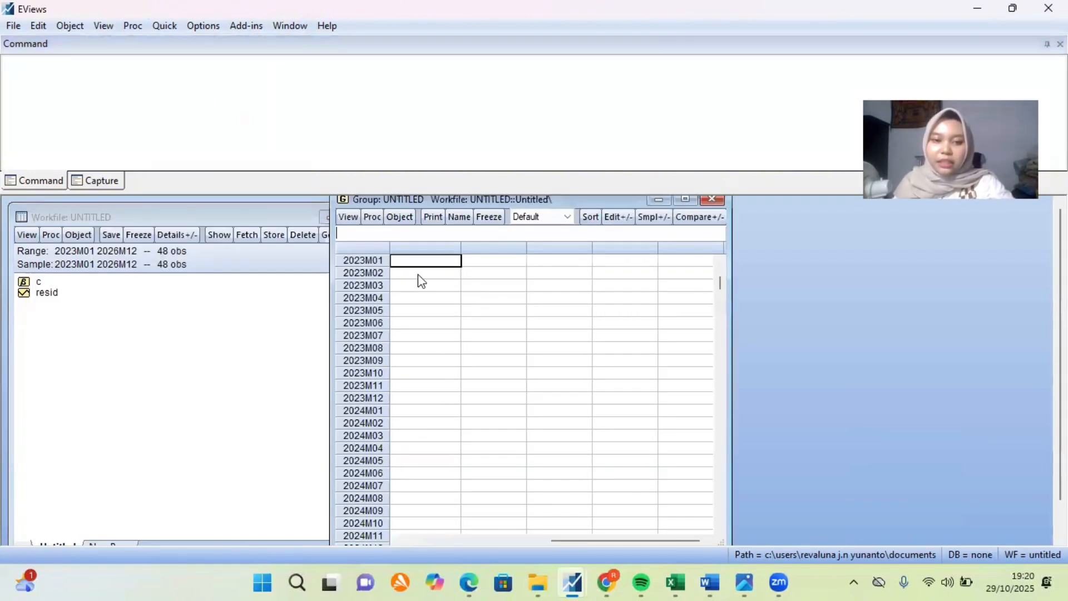
{"action": "left_click", "coordinate": [420, 273]}
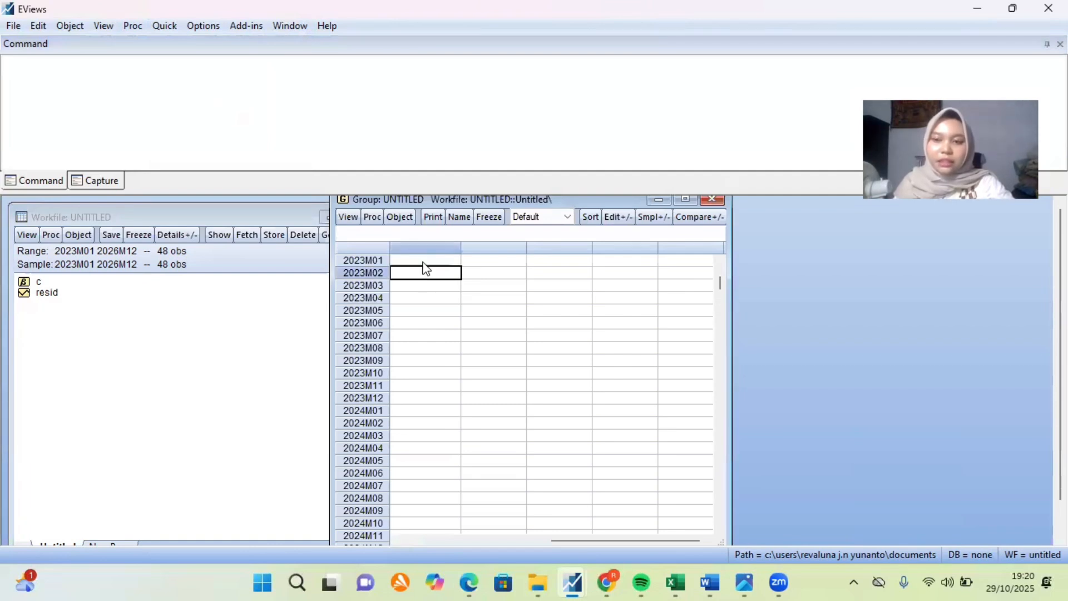
{"action": "left_click", "coordinate": [422, 261]}
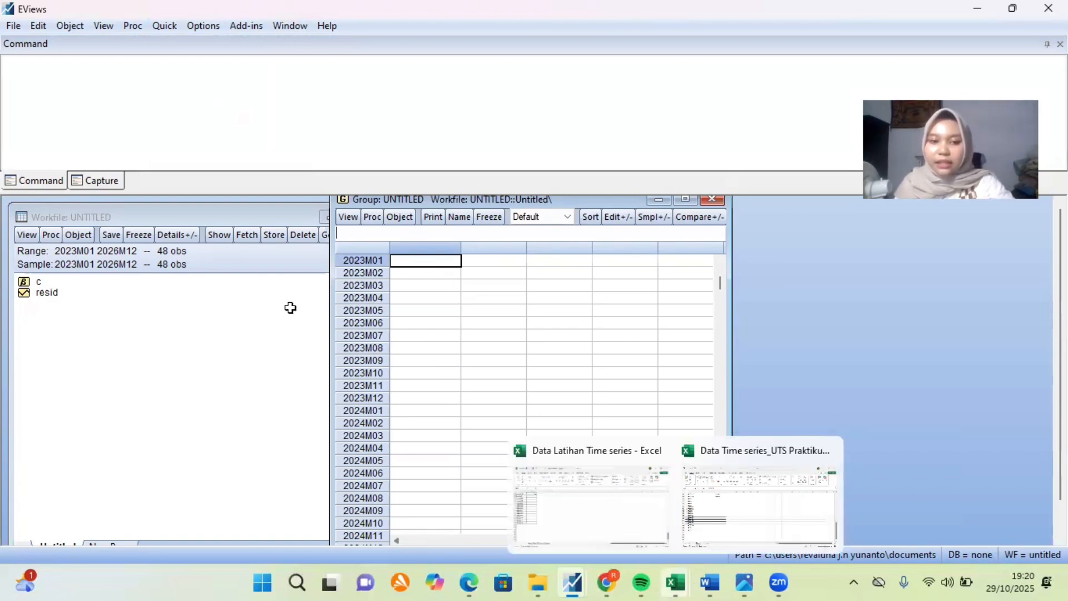
Step: Copy the Y_ReturnSahamIHSG values for 2023M01 to 2026M12 from the Excel workbook into the first column of the EViews group
{"action": "scroll", "coordinate": [293, 322], "scroll_direction": "up", "scroll_amount": 11}
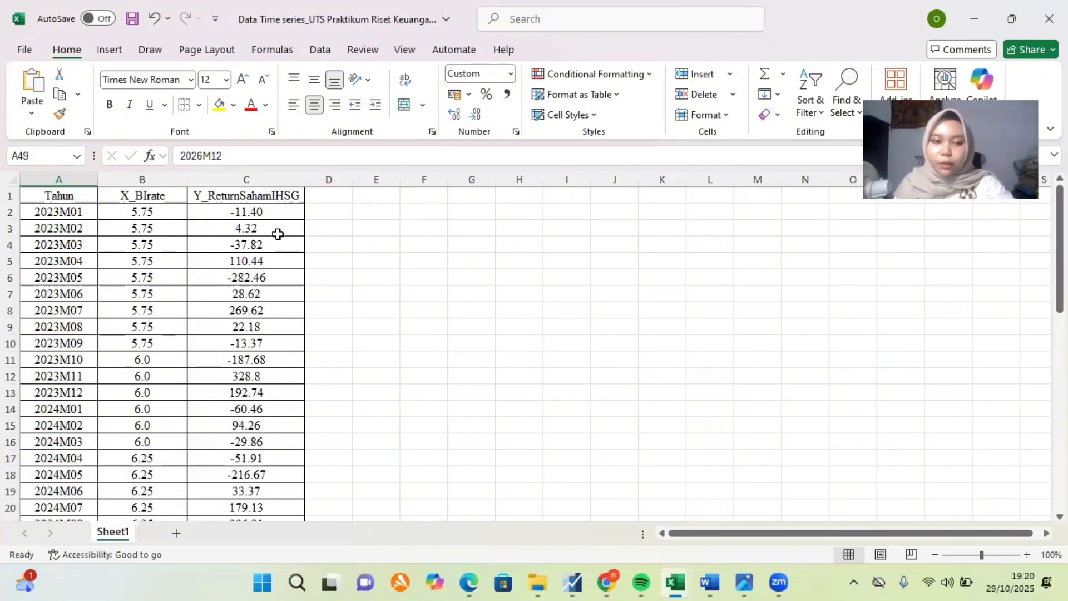
{"action": "left_click_drag", "start_coordinate": [267, 212], "coordinate": [293, 421]}
{"action": "key", "text": "ctrl+c"}
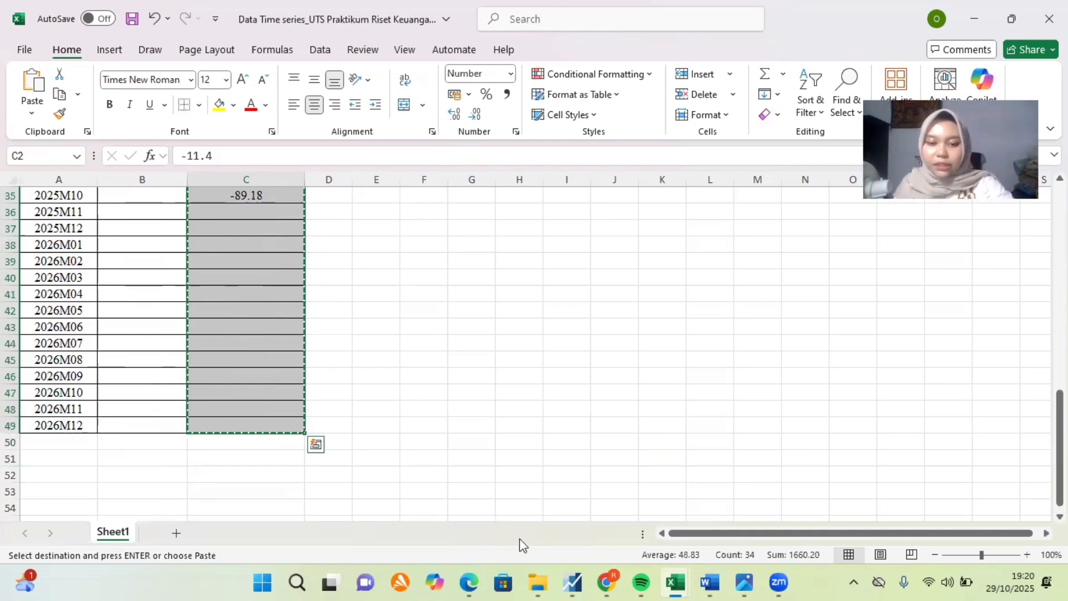
{"action": "left_click", "coordinate": [579, 581]}
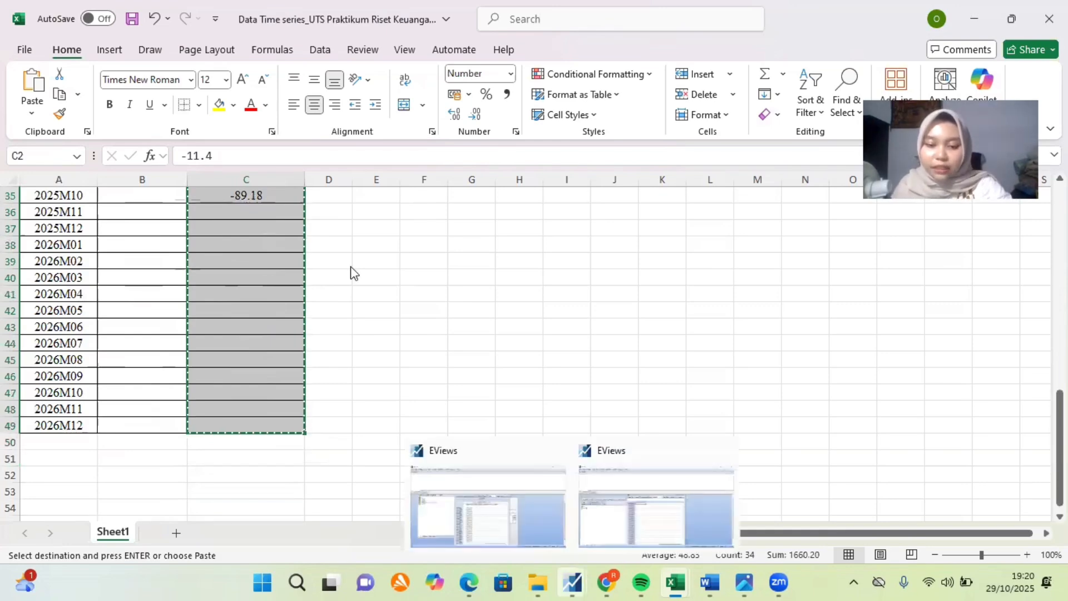
{"action": "left_click", "coordinate": [656, 507]}
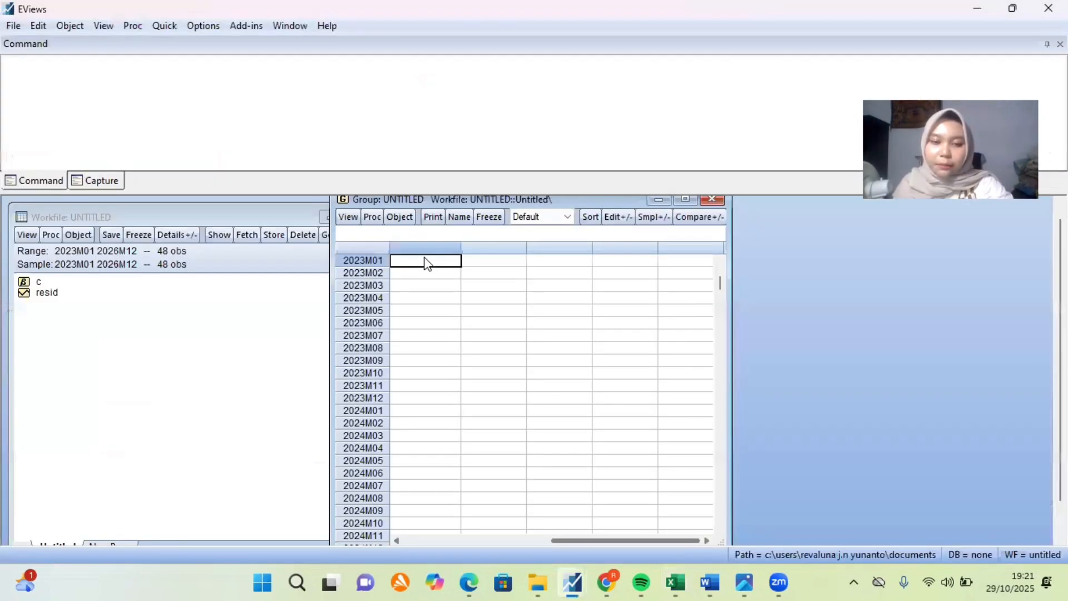
{"action": "key", "text": "ctrl+v"}
{"action": "left_click", "coordinate": [466, 291]}
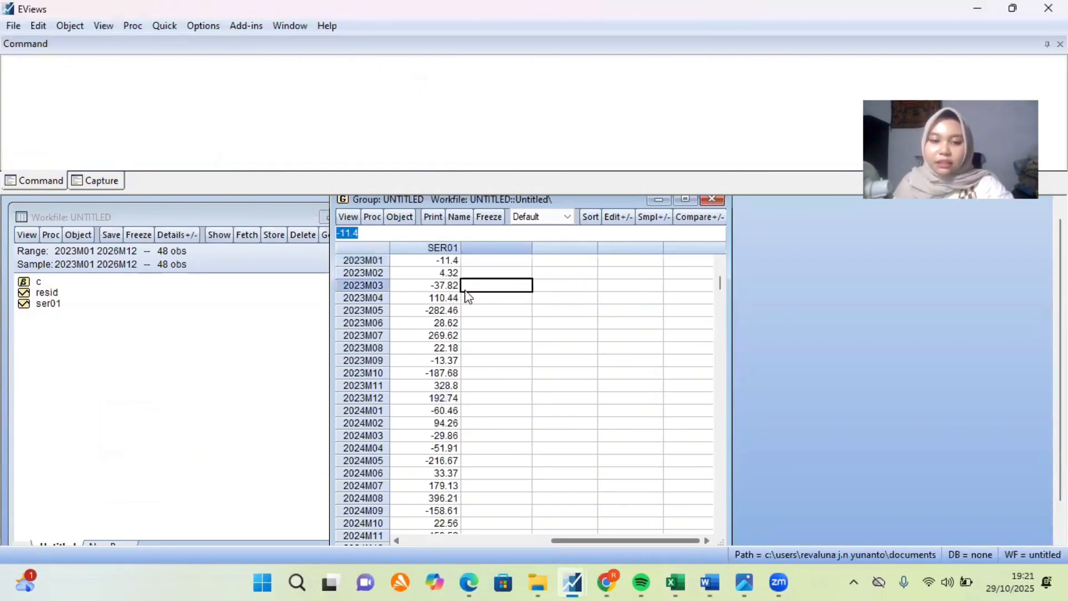
Step: Rename the pasted series in the group as RETURN and accept the renaming
{"action": "scroll", "coordinate": [492, 299], "scroll_direction": "up", "scroll_amount": 1}
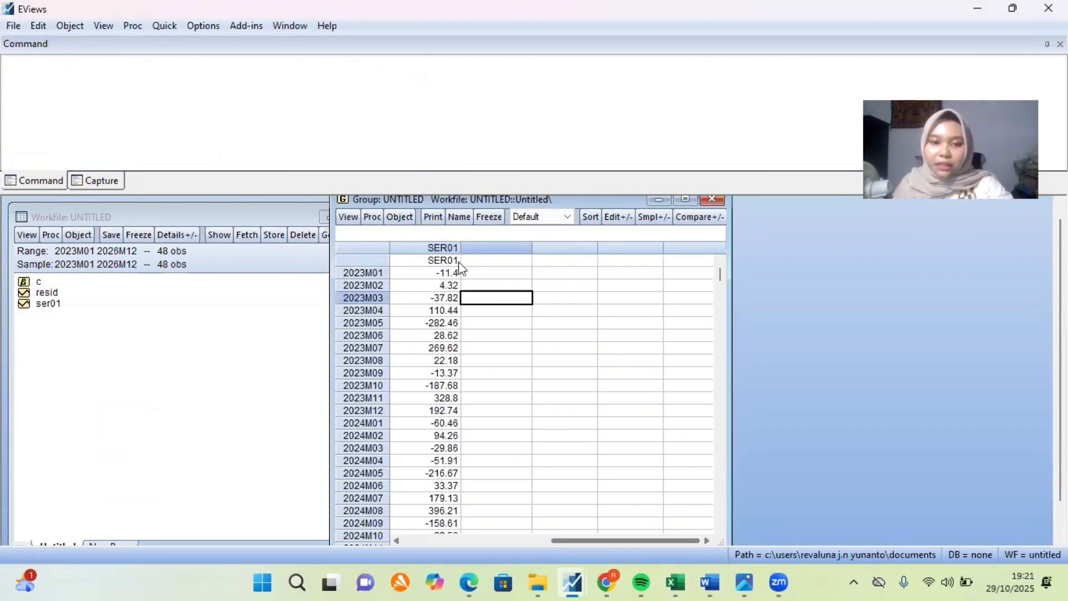
{"action": "left_click", "coordinate": [432, 261]}
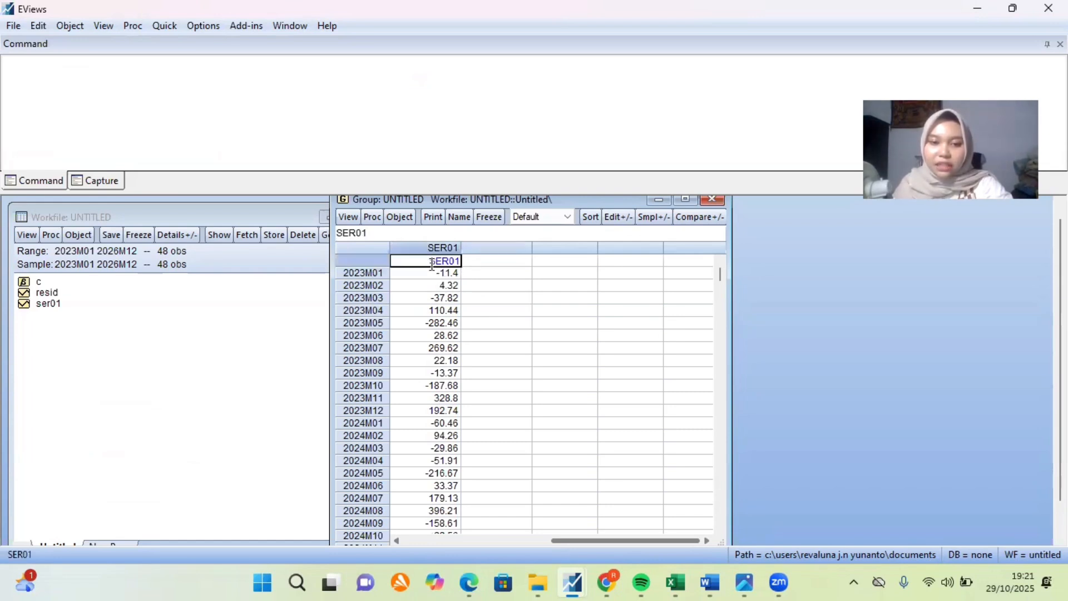
{"action": "double_click", "coordinate": [462, 264]}
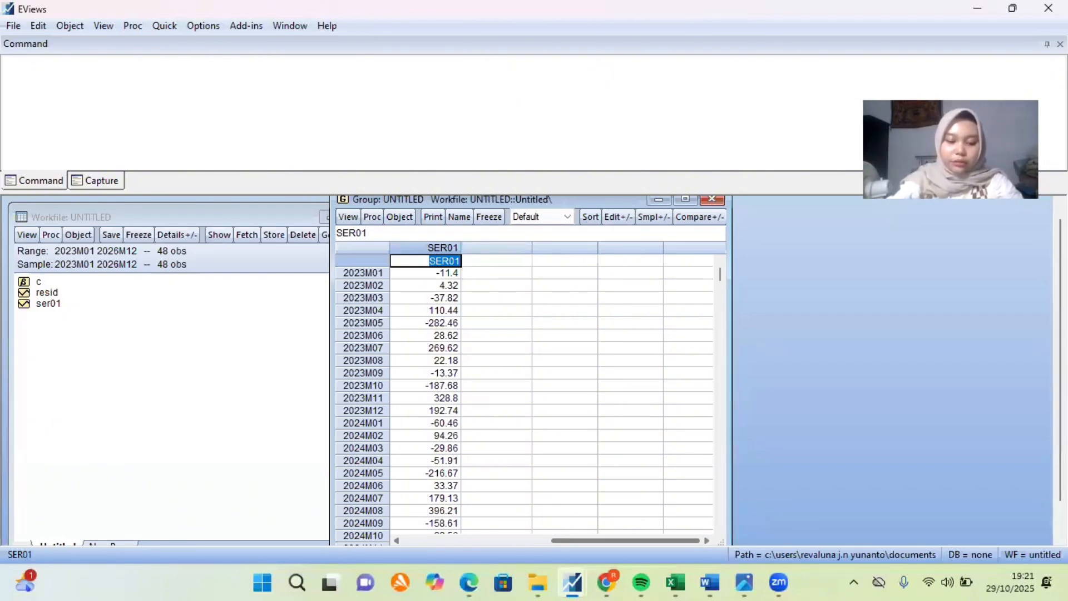
{"action": "type", "text": "RETUR"}
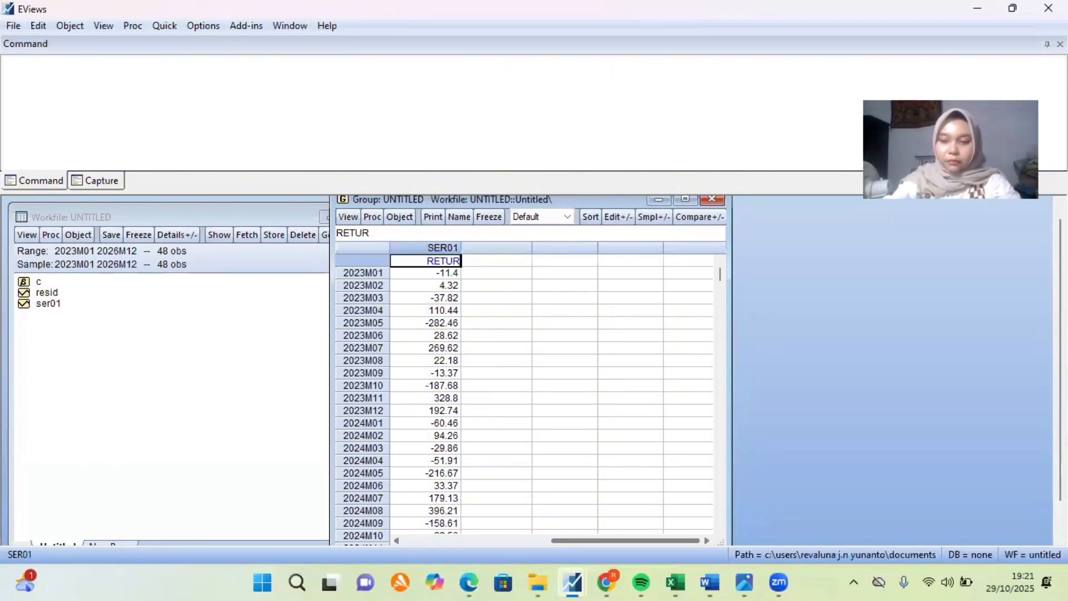
{"action": "type", "text": "N"}
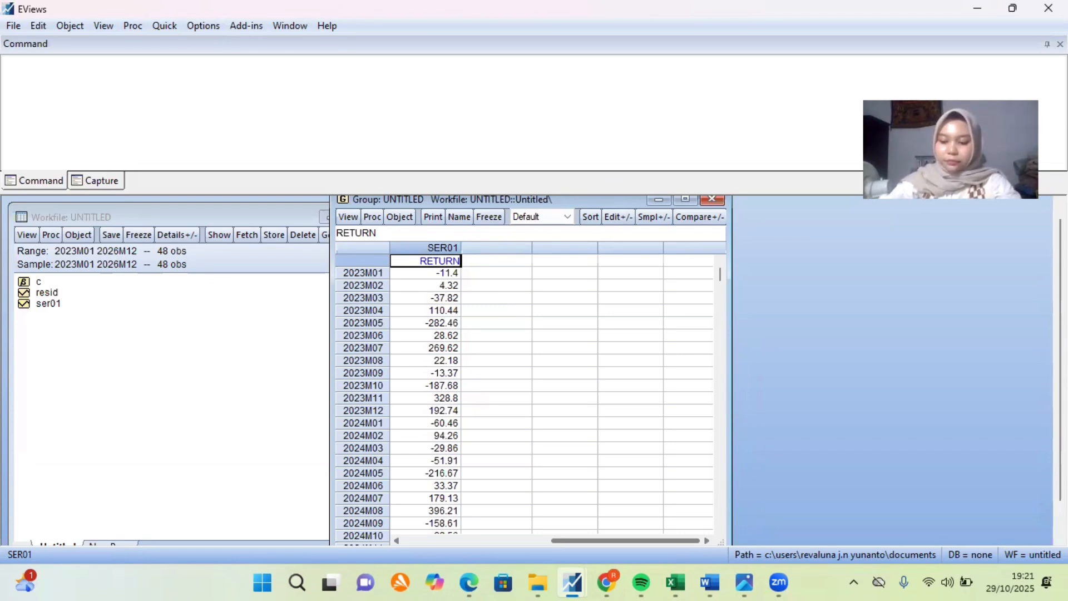
{"action": "left_click", "coordinate": [467, 274]}
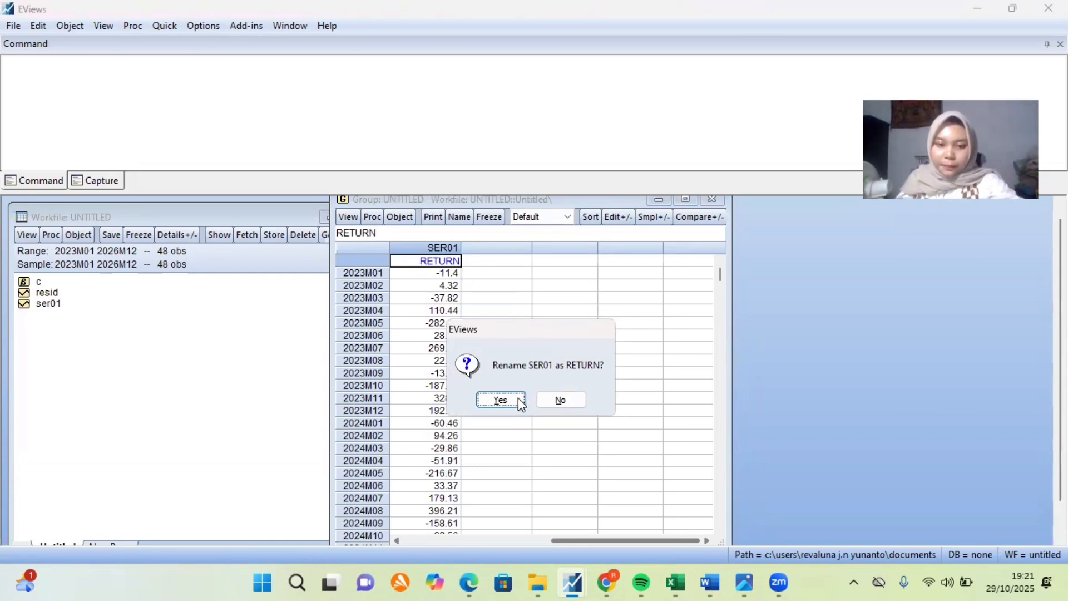
{"action": "left_click", "coordinate": [500, 399]}
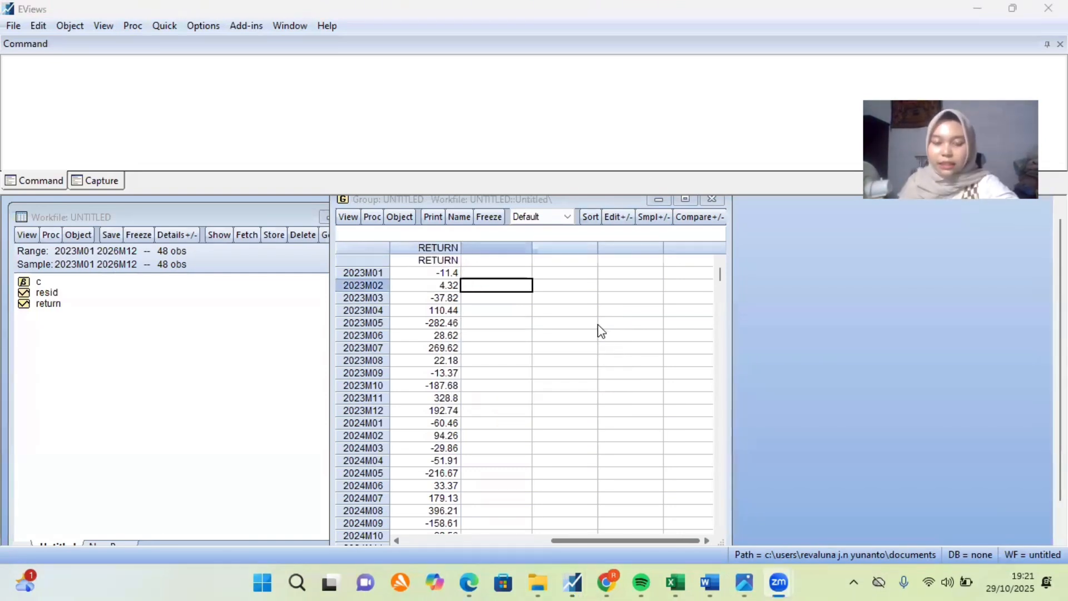
Step: Review the RETURN series from 2023M01 to 2026M12, checking which periods have no return data
{"action": "scroll", "coordinate": [600, 332], "scroll_direction": "down", "scroll_amount": 2}
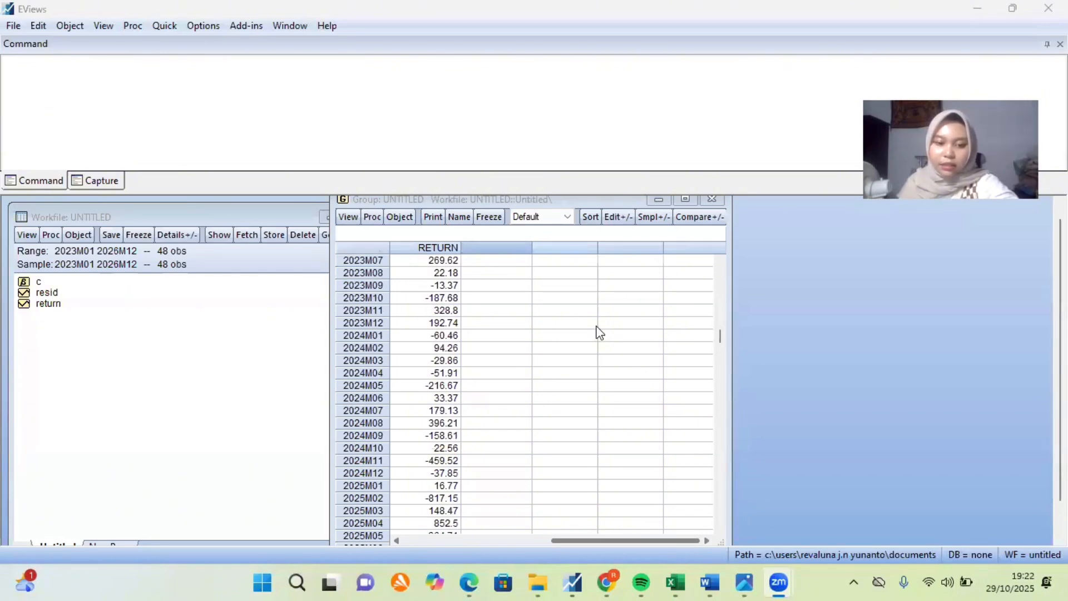
{"action": "scroll", "coordinate": [597, 334], "scroll_direction": "down", "scroll_amount": 2}
{"action": "scroll", "coordinate": [563, 376], "scroll_direction": "down", "scroll_amount": 2}
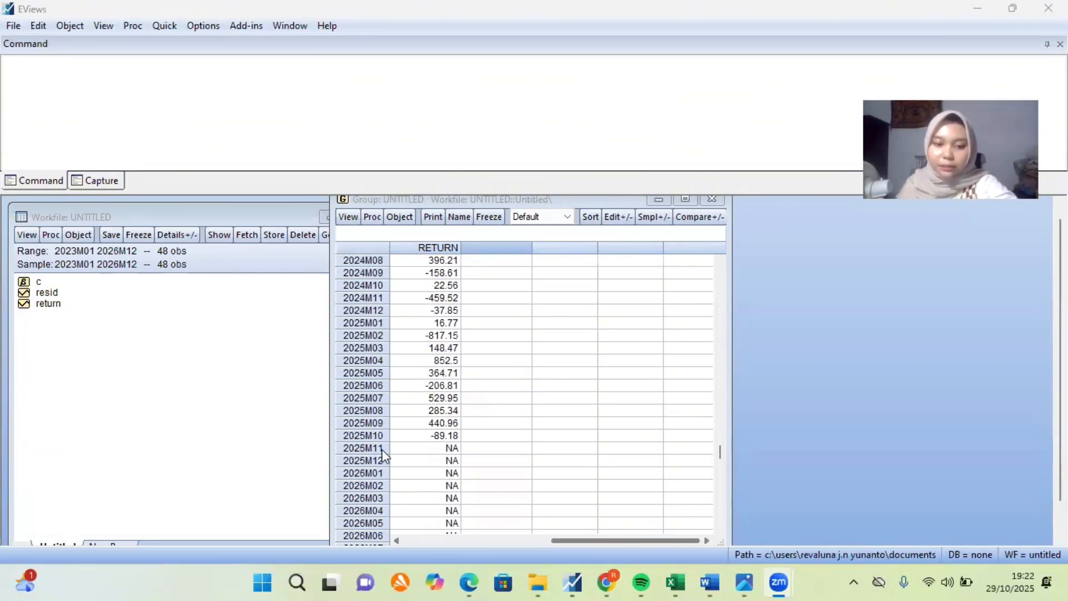
{"action": "left_click", "coordinate": [437, 444]}
{"action": "scroll", "coordinate": [437, 444], "scroll_direction": "down", "scroll_amount": 1}
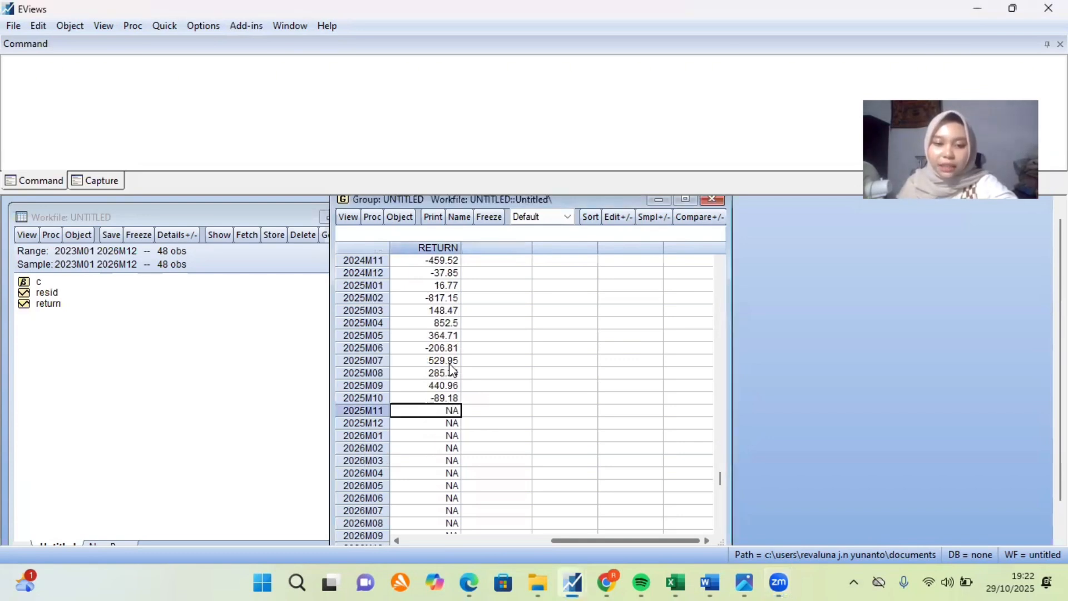
{"action": "scroll", "coordinate": [448, 457], "scroll_direction": "down", "scroll_amount": 1}
{"action": "scroll", "coordinate": [448, 461], "scroll_direction": "down", "scroll_amount": 1}
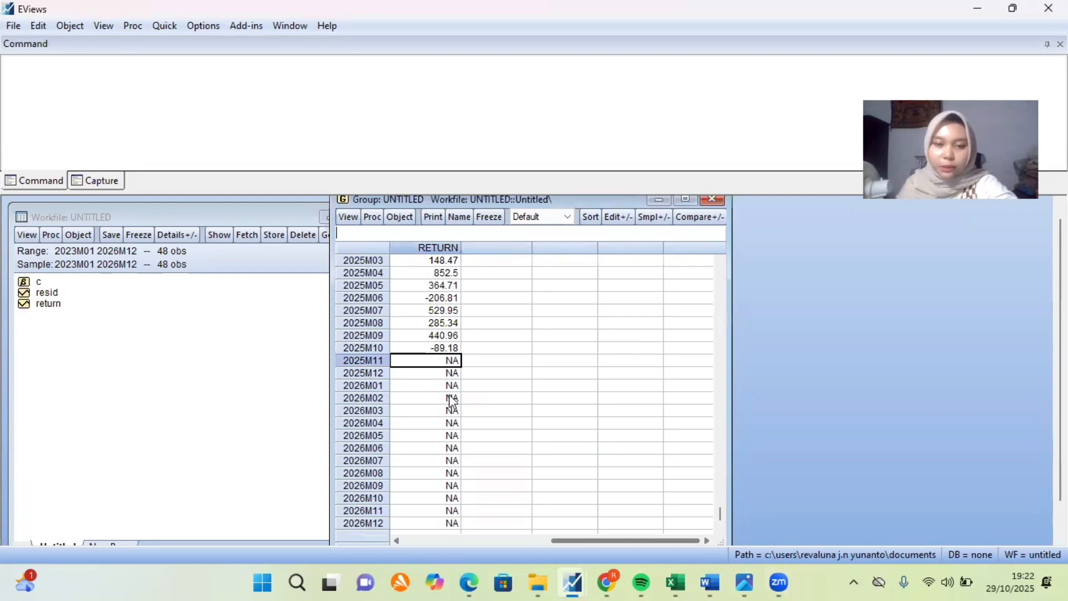
{"action": "scroll", "coordinate": [453, 403], "scroll_direction": "up", "scroll_amount": 9}
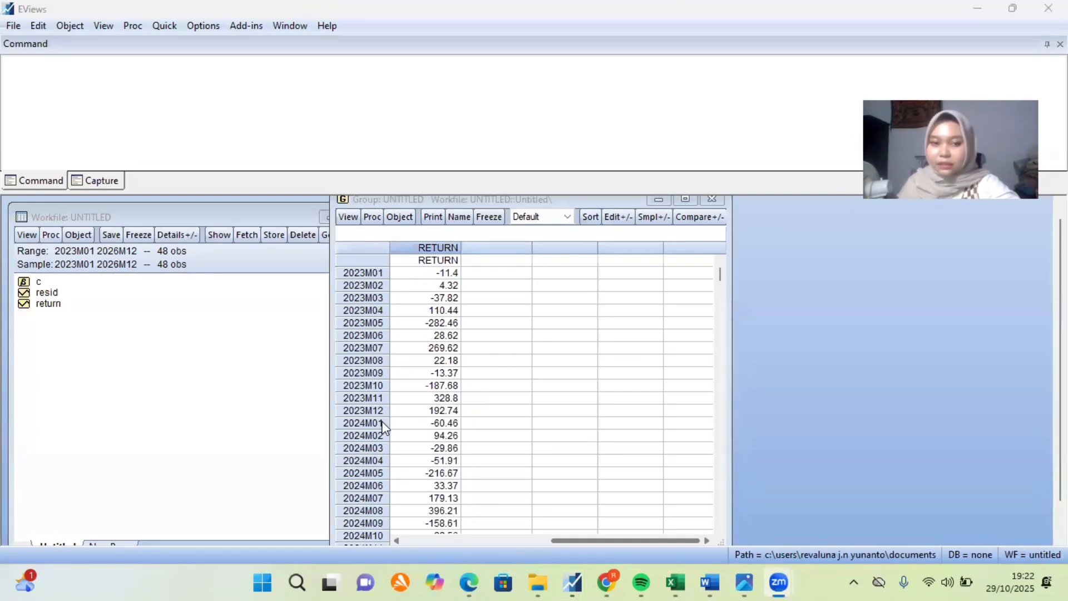
{"action": "scroll", "coordinate": [610, 338], "scroll_direction": "down", "scroll_amount": 2}
{"action": "scroll", "coordinate": [609, 338], "scroll_direction": "up", "scroll_amount": 2}
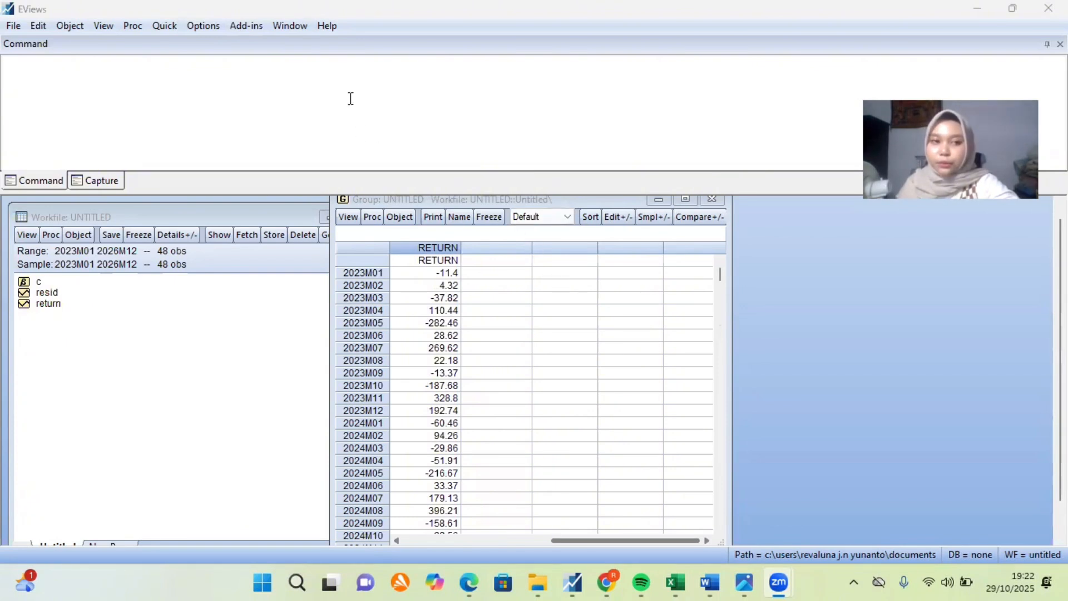
Step: Start a unit root test from the series statistics for the series RETURN
{"action": "left_click", "coordinate": [153, 30]}
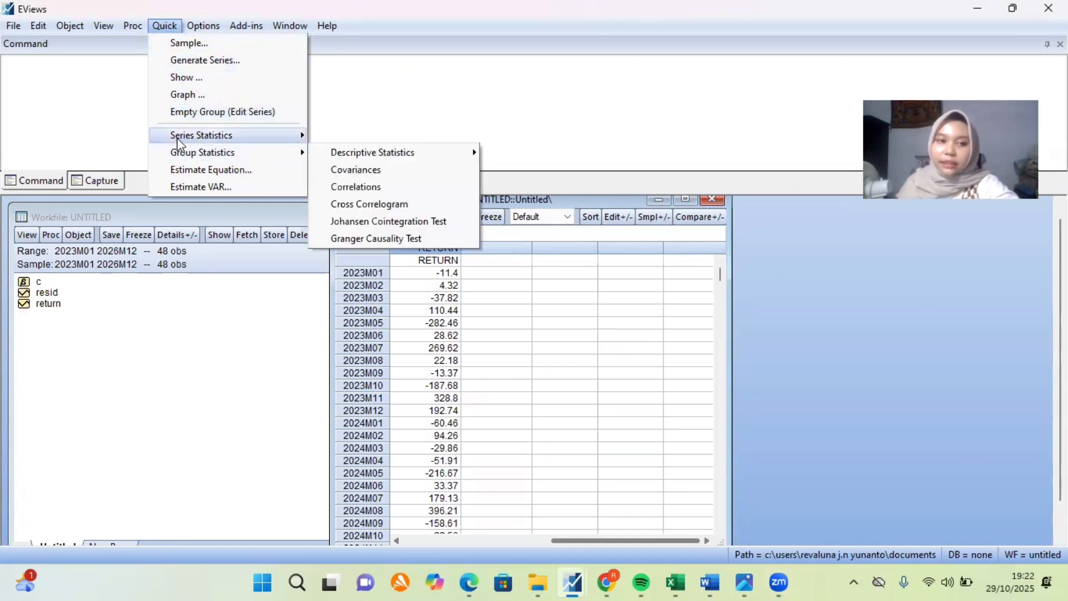
{"action": "mouse_move", "coordinate": [177, 140]}
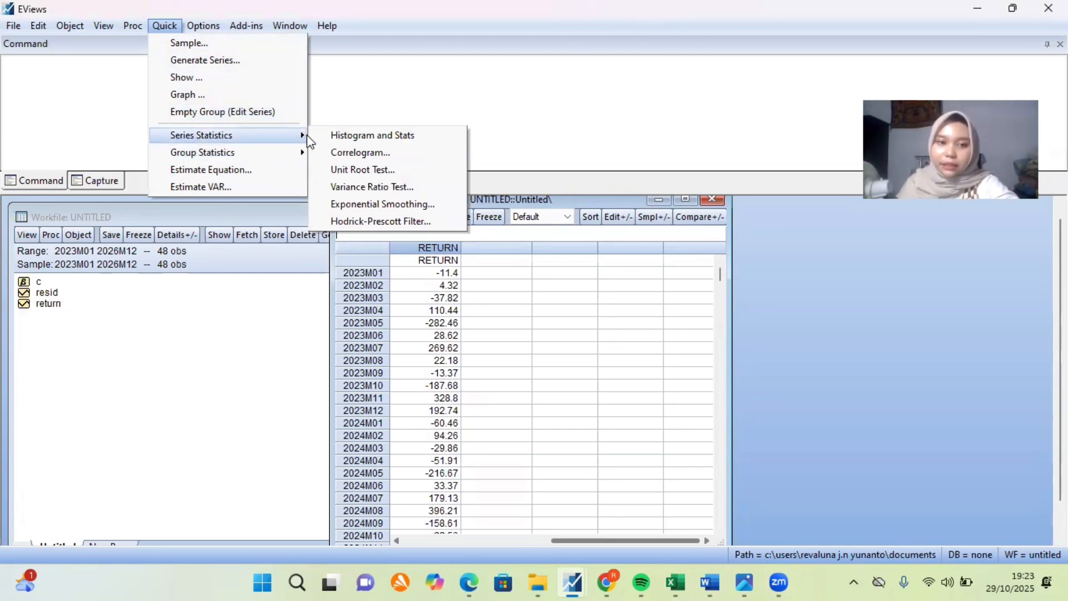
{"action": "left_click", "coordinate": [367, 170]}
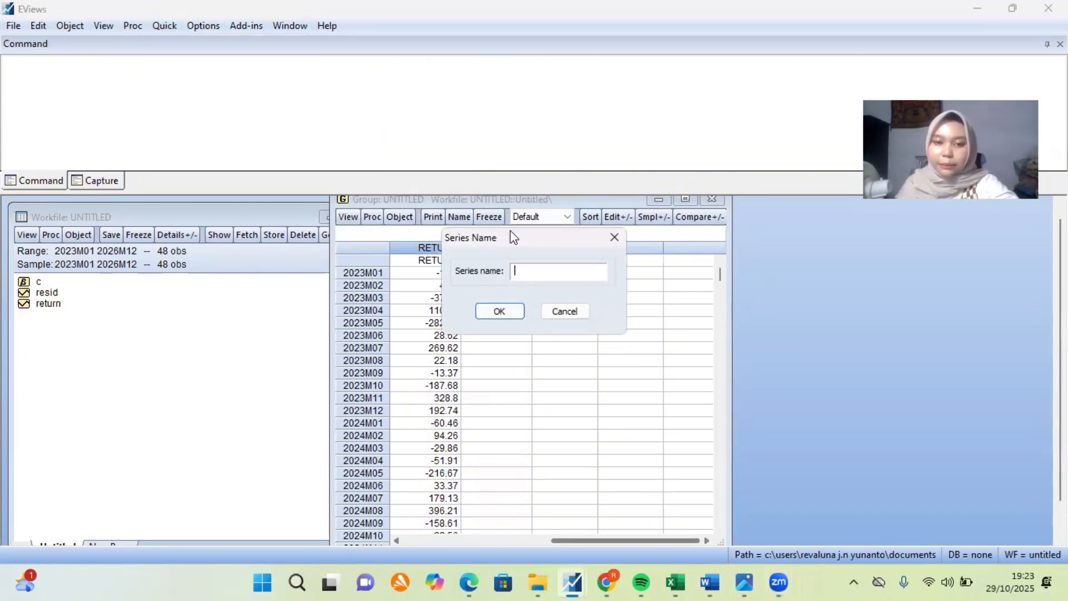
{"action": "left_click_drag", "start_coordinate": [511, 232], "coordinate": [574, 219]}
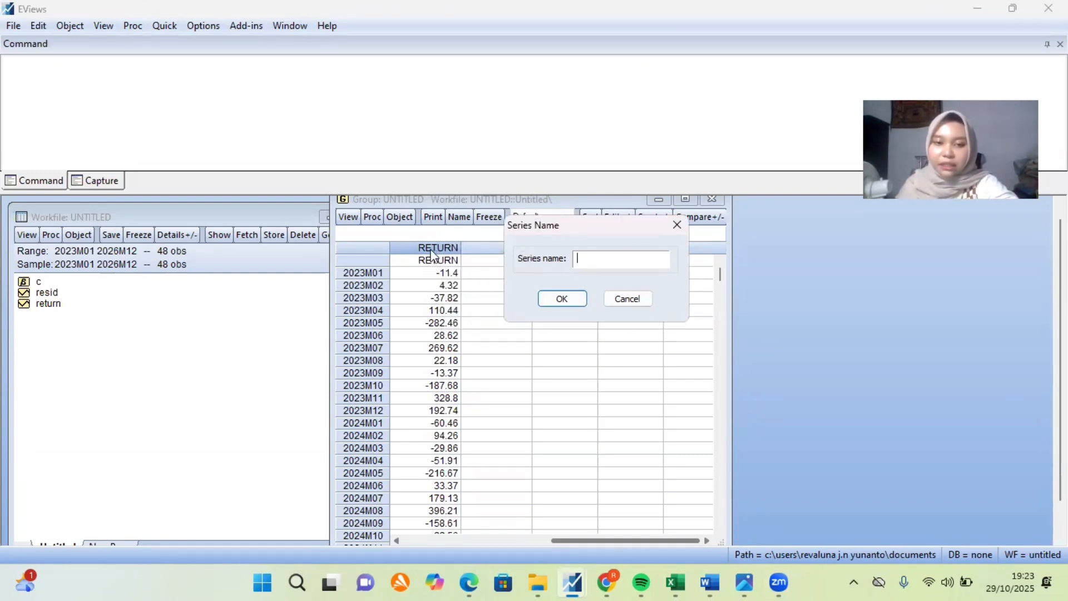
{"action": "type", "text": "RE"}
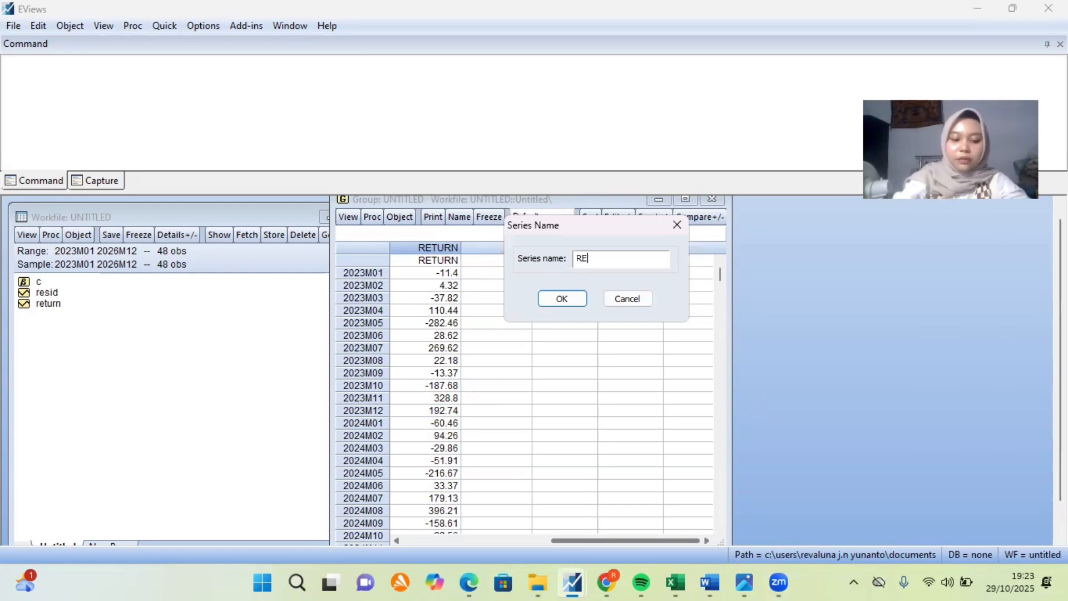
{"action": "type", "text": "TURN"}
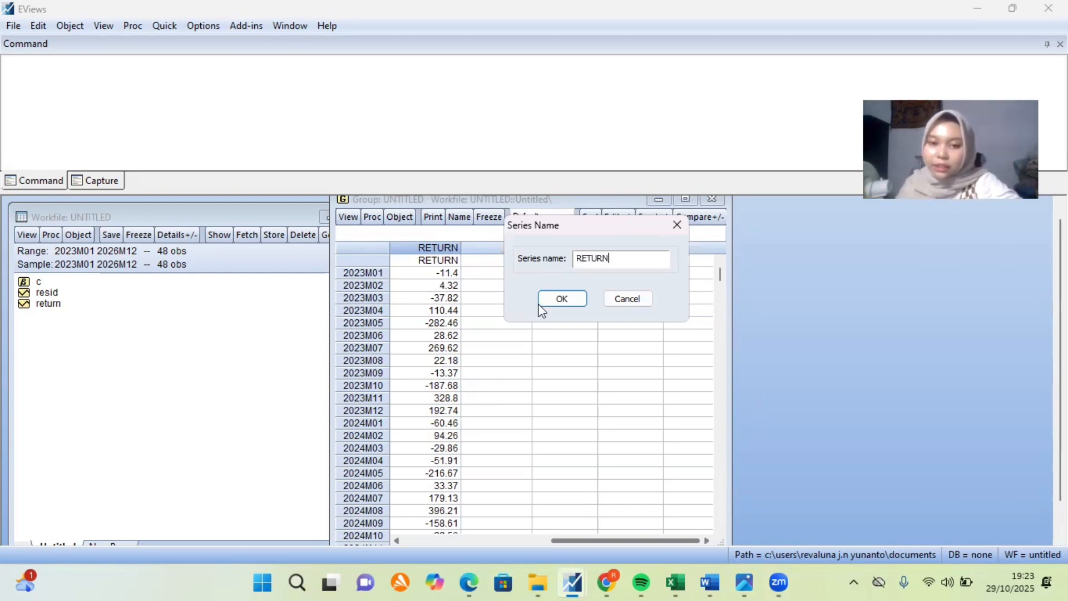
{"action": "left_click", "coordinate": [547, 307]}
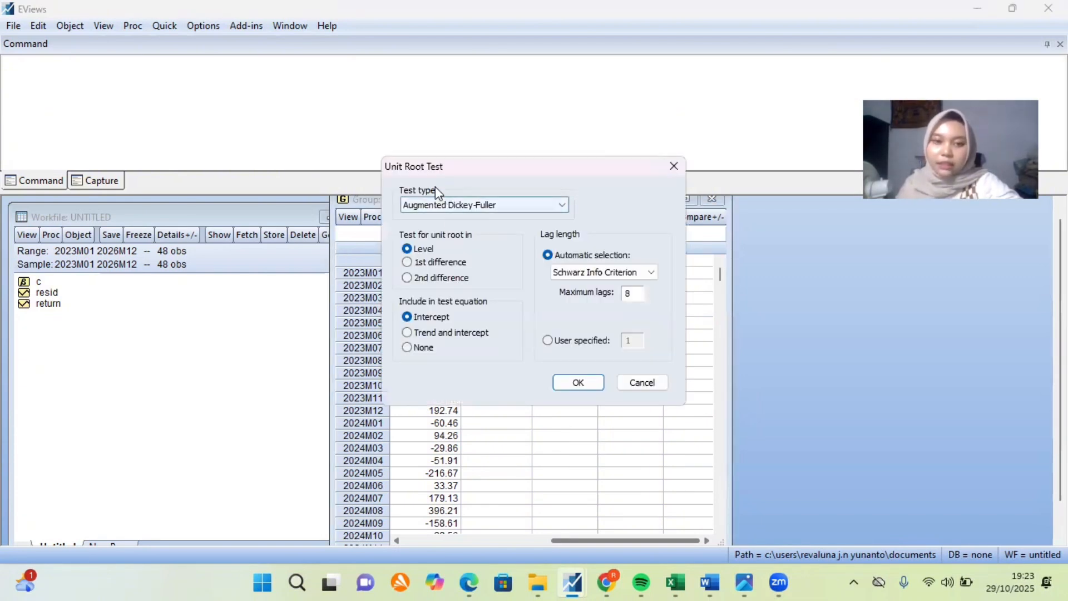
Step: Set the maximum lags to 12, run the Augmented Dickey-Fuller test at level with intercept, and reposition the results window for reading
{"action": "left_click", "coordinate": [635, 290]}
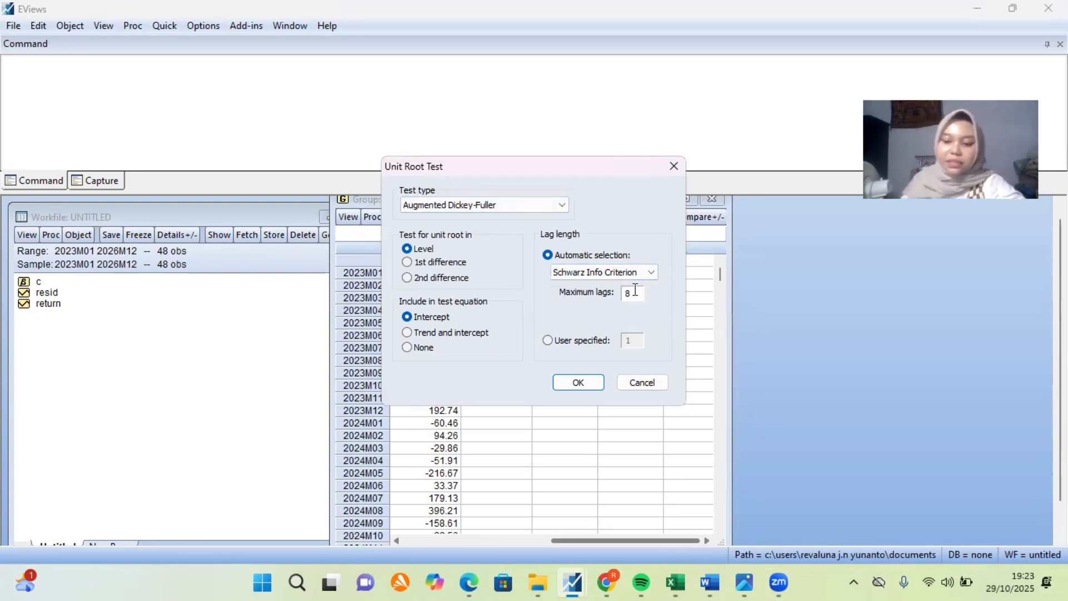
{"action": "key", "text": "BackSpace"}
{"action": "type", "text": "12"}
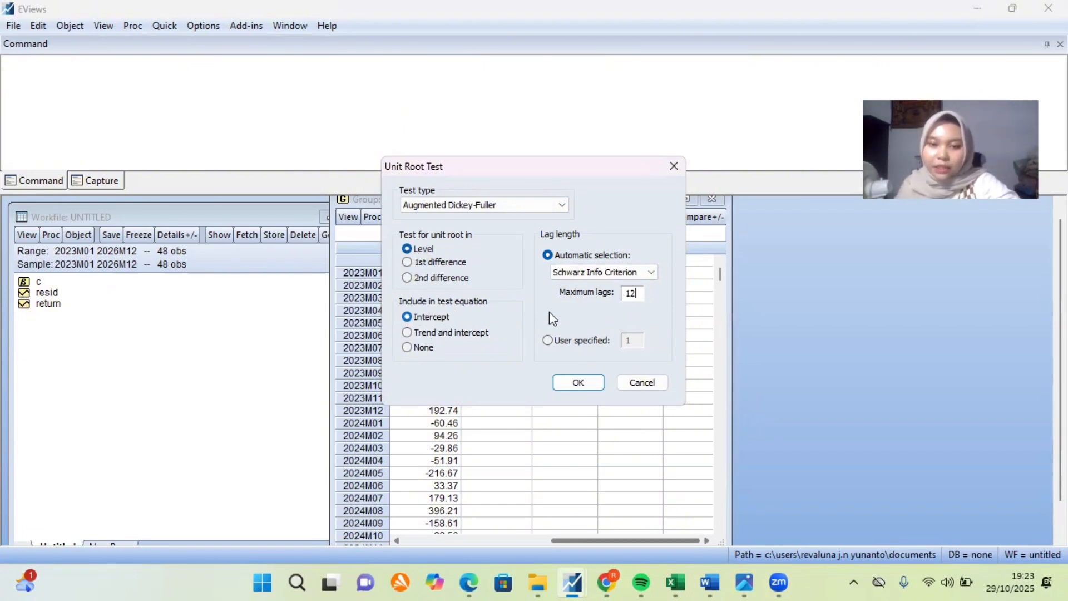
{"action": "left_click", "coordinate": [586, 381]}
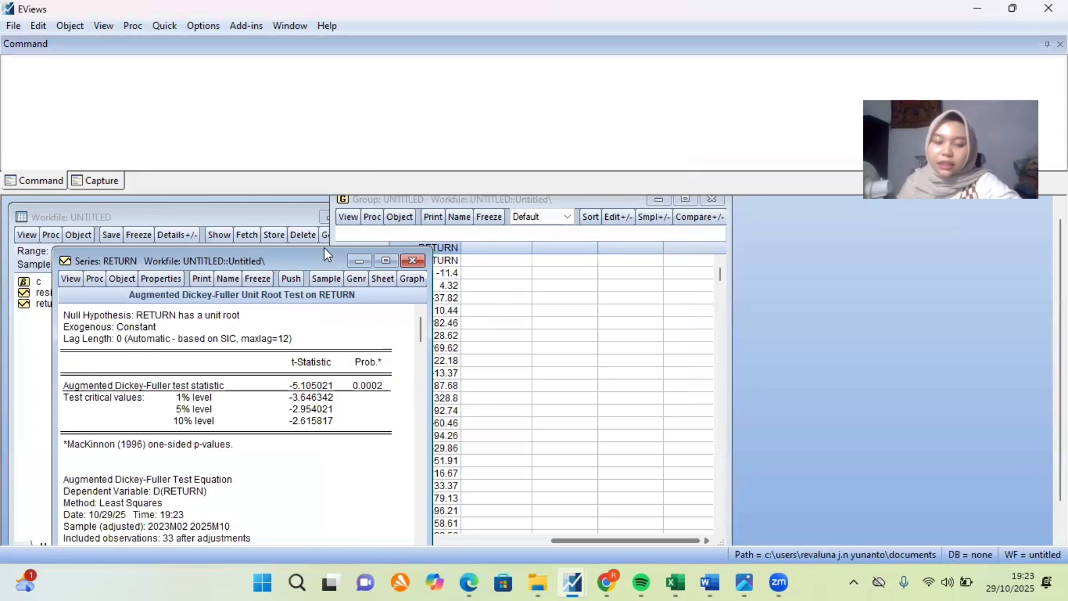
{"action": "left_click_drag", "start_coordinate": [267, 260], "coordinate": [402, 192]}
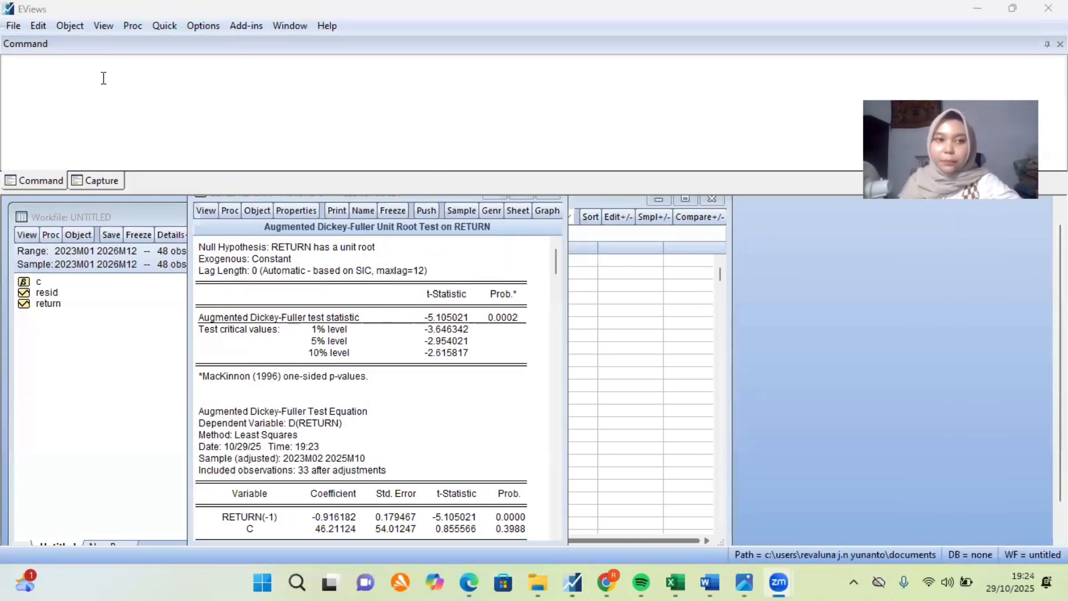
Step: Generate the correlogram of RETURN at level with 20 lags to include, and inspect its autocorrelation and partial correlation entries
{"action": "left_click", "coordinate": [109, 27]}
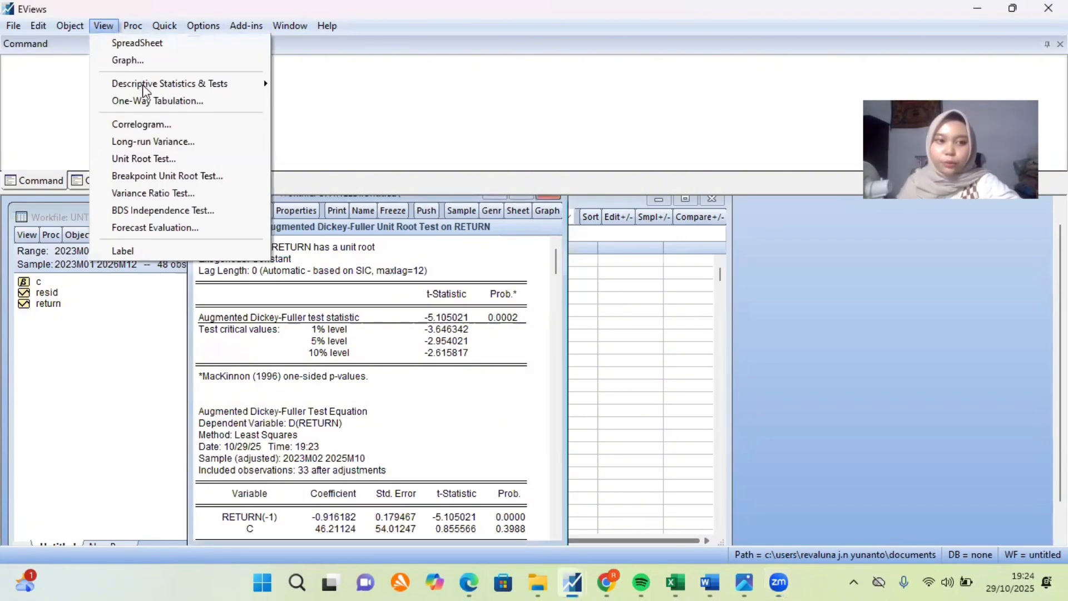
{"action": "left_click", "coordinate": [115, 130]}
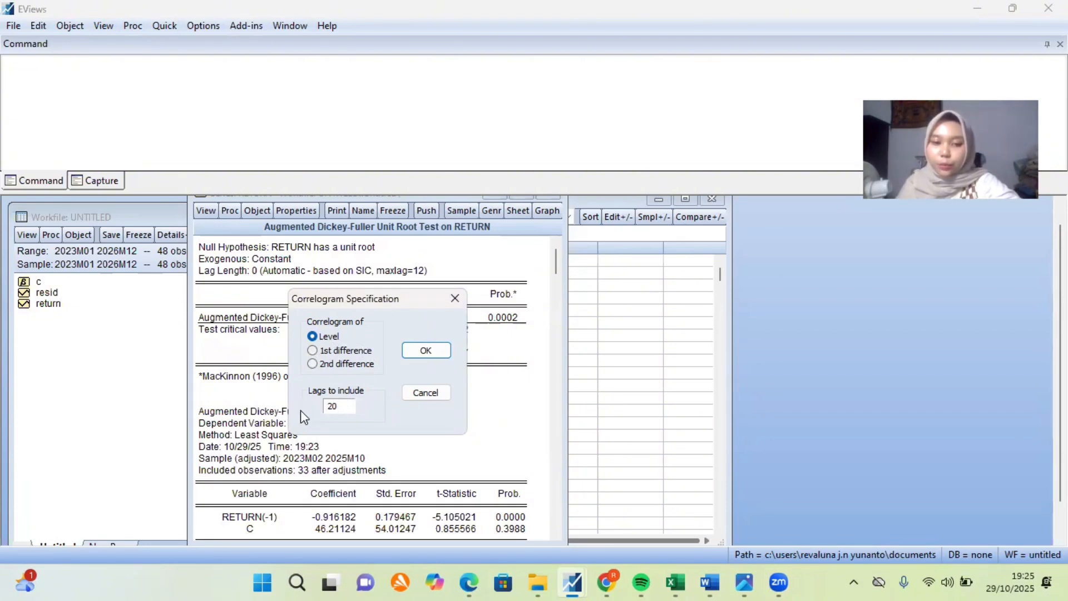
{"action": "left_click", "coordinate": [426, 351]}
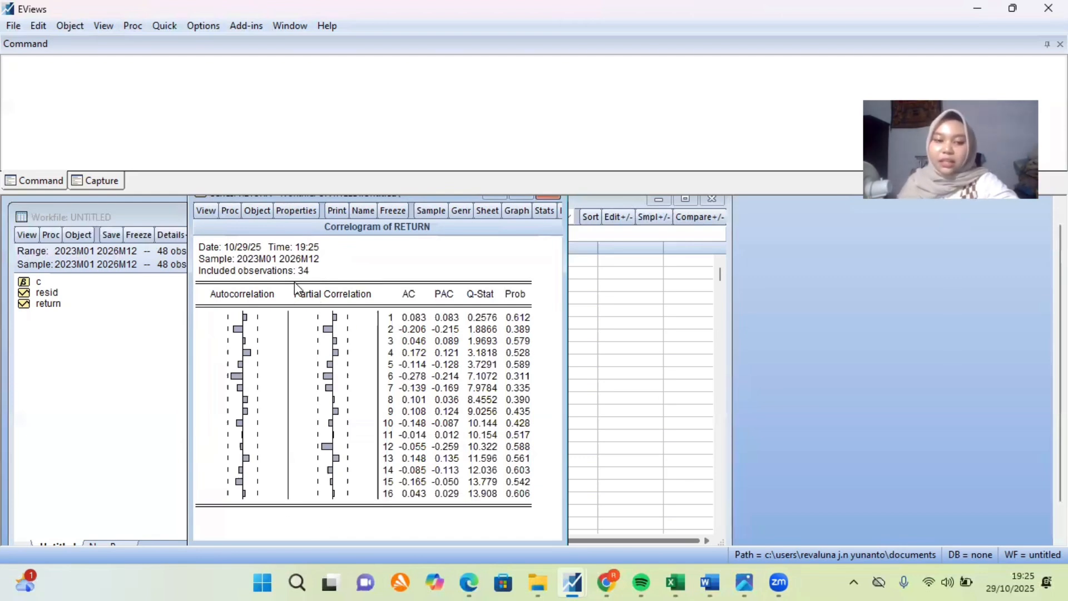
{"action": "left_click_drag", "start_coordinate": [200, 401], "coordinate": [283, 341]}
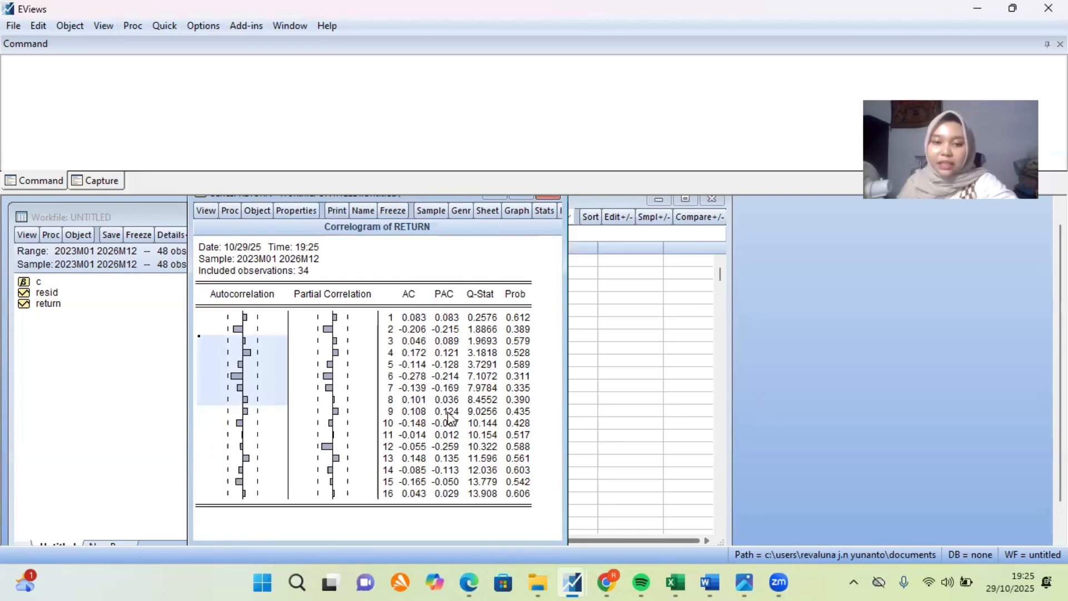
{"action": "left_click_drag", "start_coordinate": [447, 423], "coordinate": [447, 434]}
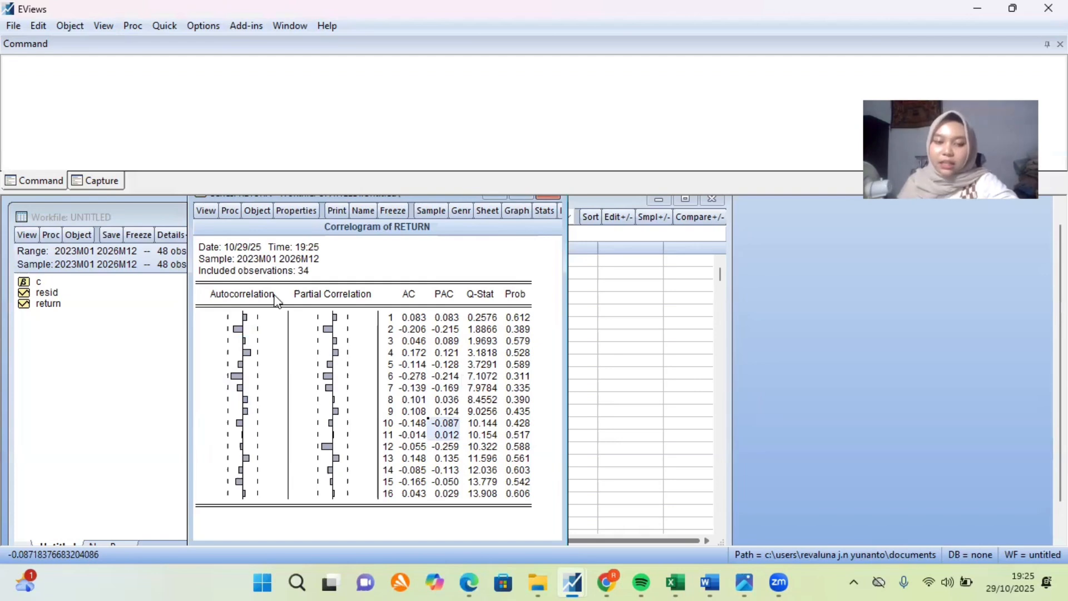
{"action": "left_click", "coordinate": [235, 372]}
{"action": "left_click", "coordinate": [242, 333]}
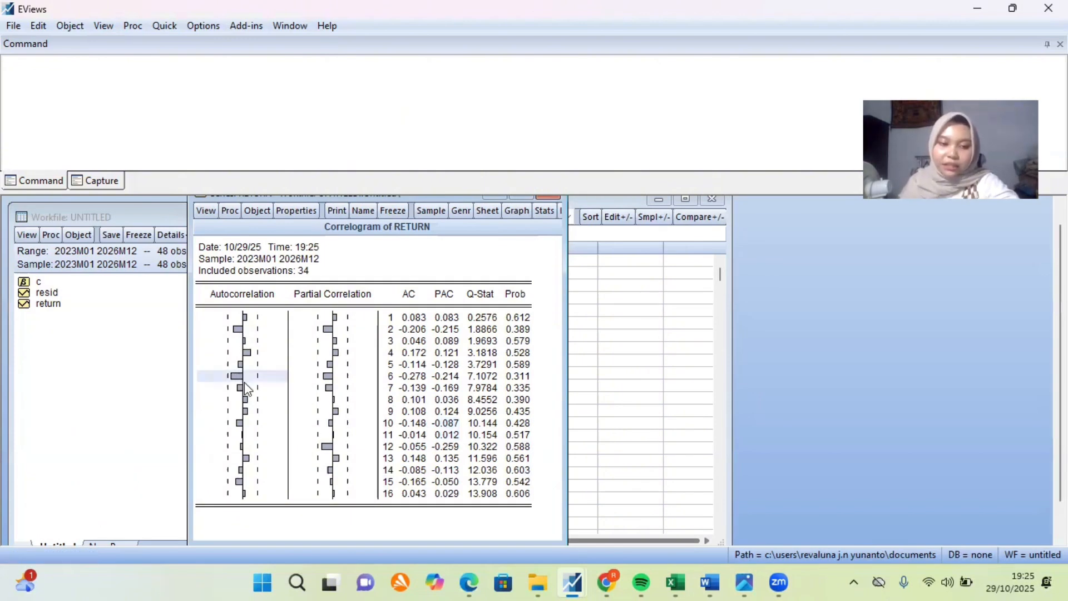
Step: Examine the autocorrelation at lag 6 and the partial correlation at lag 12 in the RETURN correlogram
{"action": "left_click", "coordinate": [227, 379]}
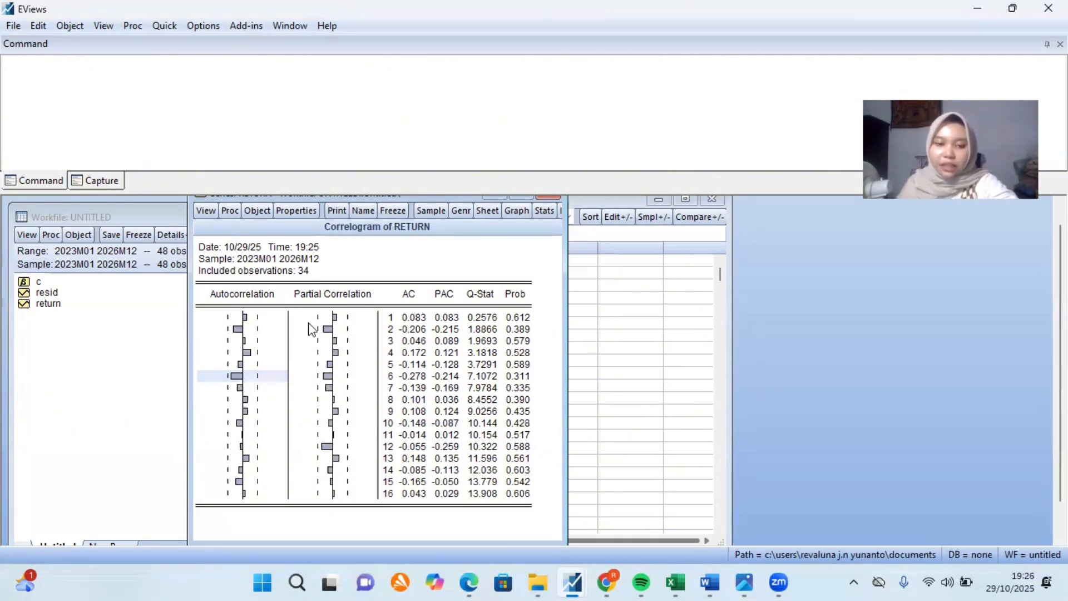
{"action": "left_click", "coordinate": [331, 451]}
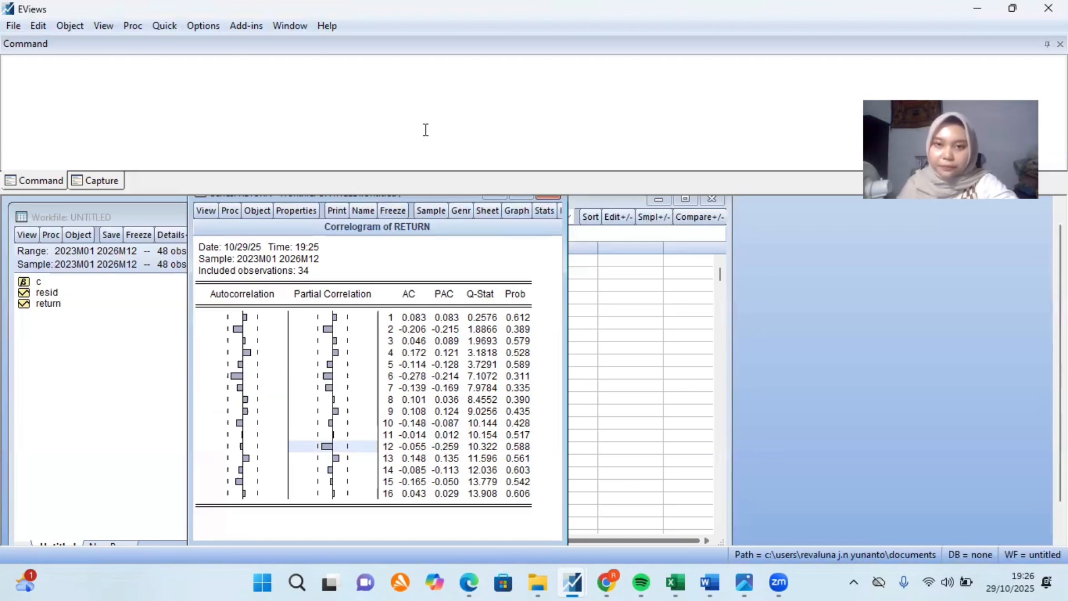
{"action": "left_click", "coordinate": [395, 228]}
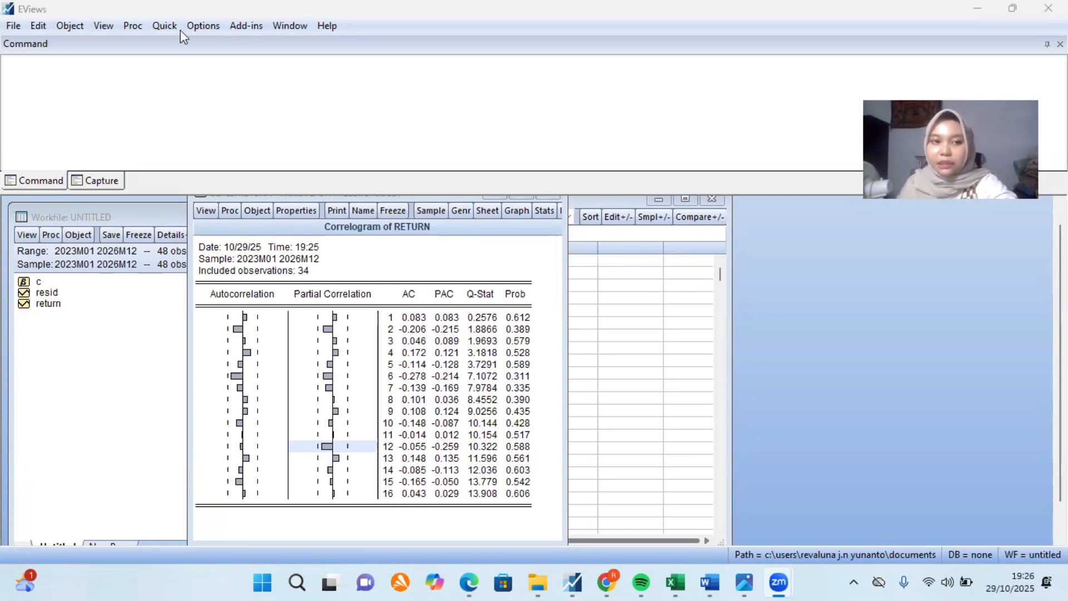
Step: Estimate the least squares equation "return c MA(6)" over the sample 2023M01 2026M12 and reposition the results window for reading
{"action": "left_click", "coordinate": [165, 25]}
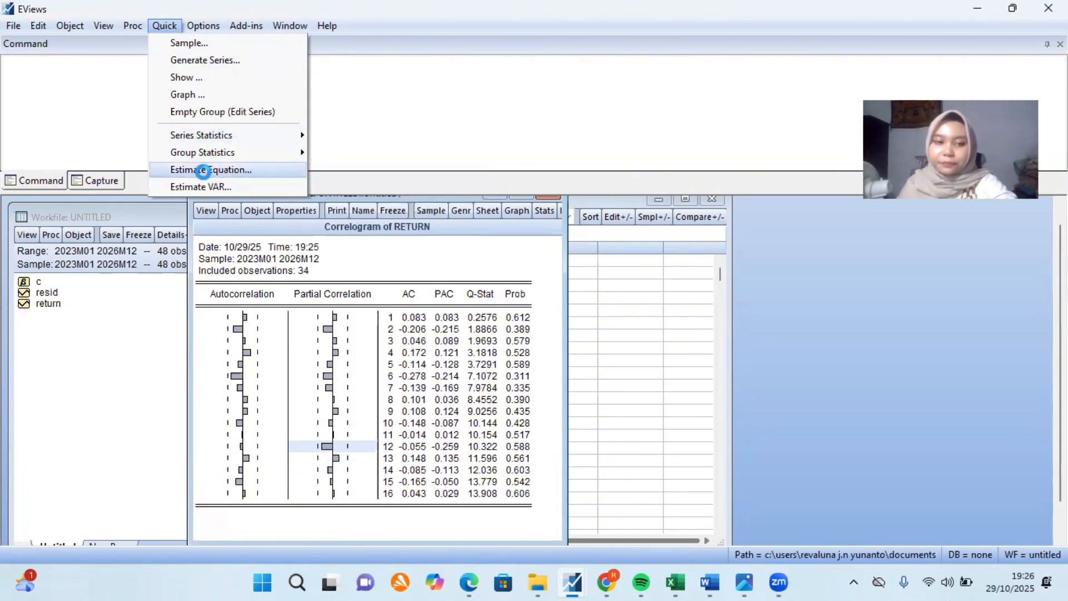
{"action": "left_click", "coordinate": [206, 174]}
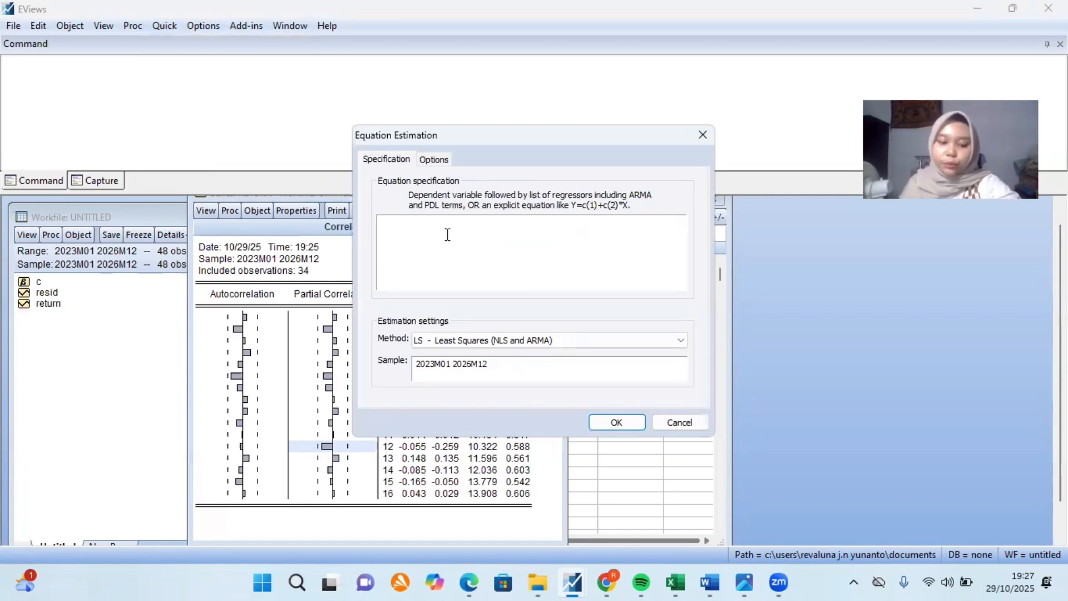
{"action": "type", "text": "re"}
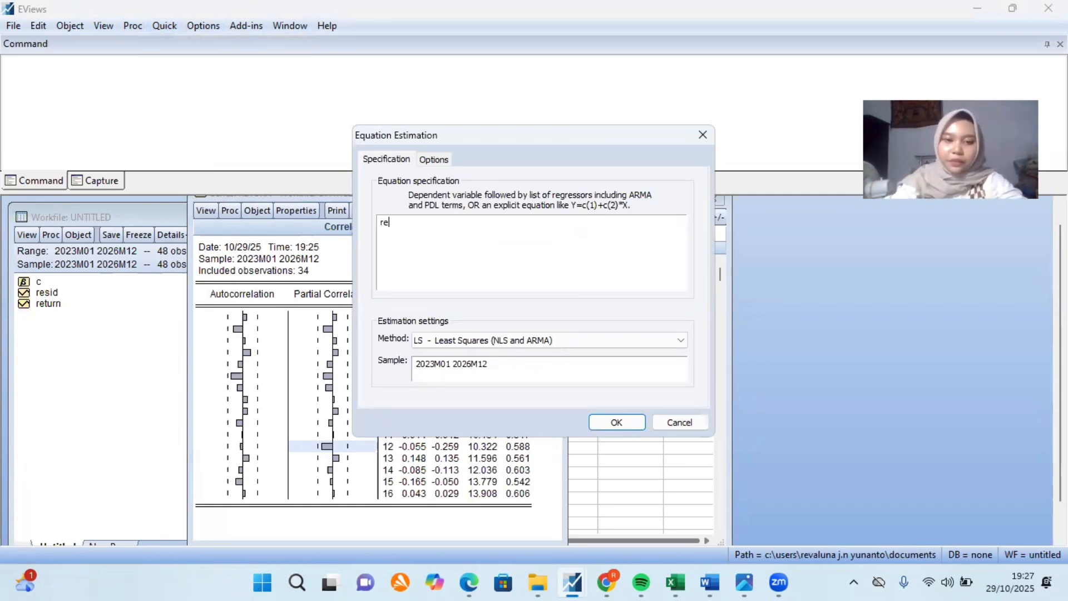
{"action": "type", "text": "turn"}
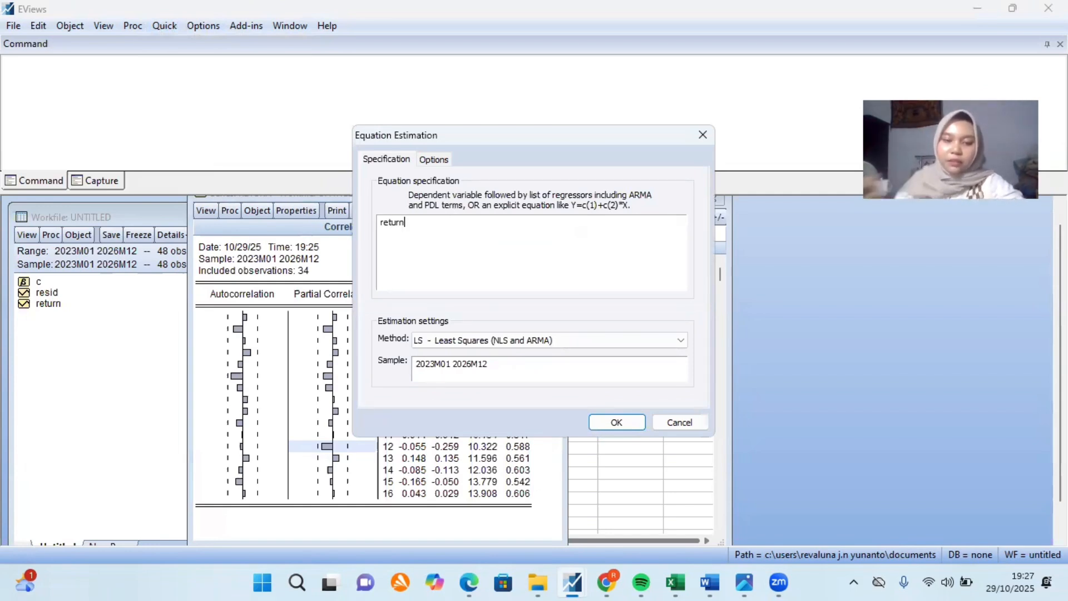
{"action": "left_click", "coordinate": [409, 266]}
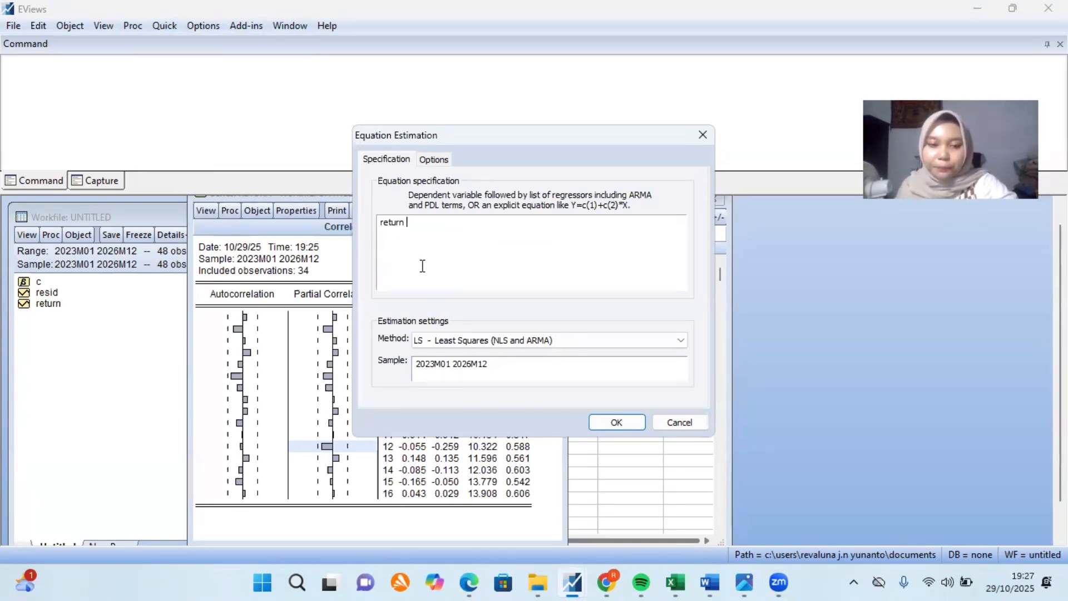
{"action": "type", "text": "c"}
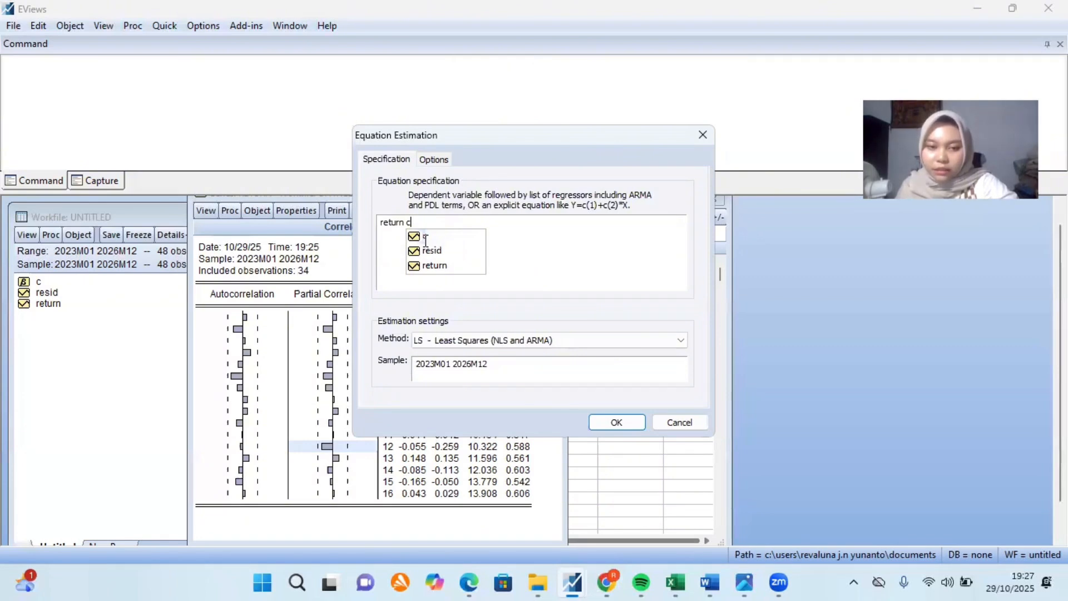
{"action": "left_click", "coordinate": [424, 236]}
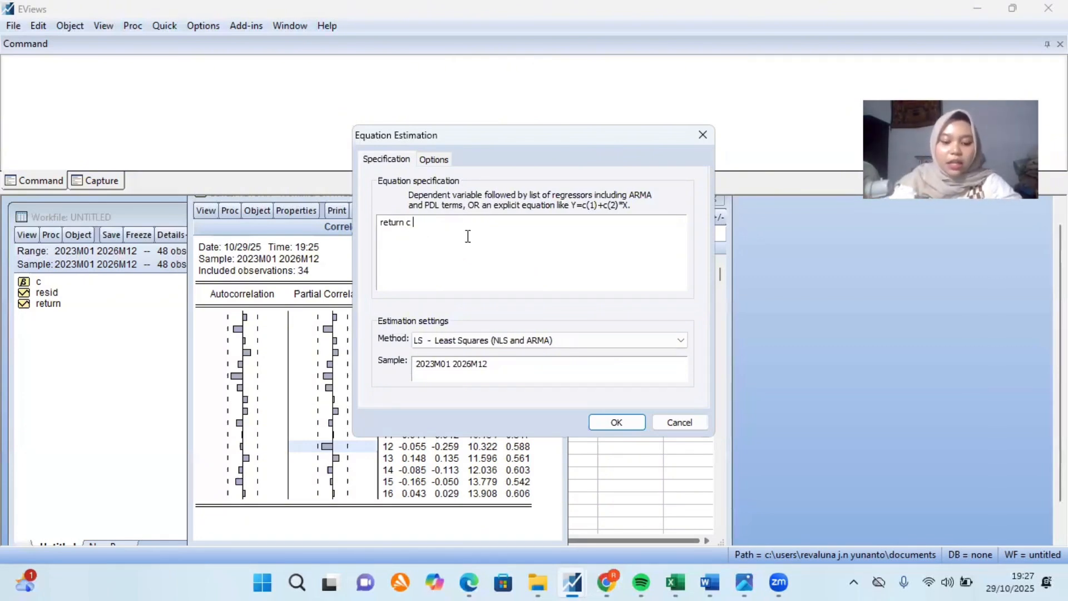
{"action": "type", "text": "MA"}
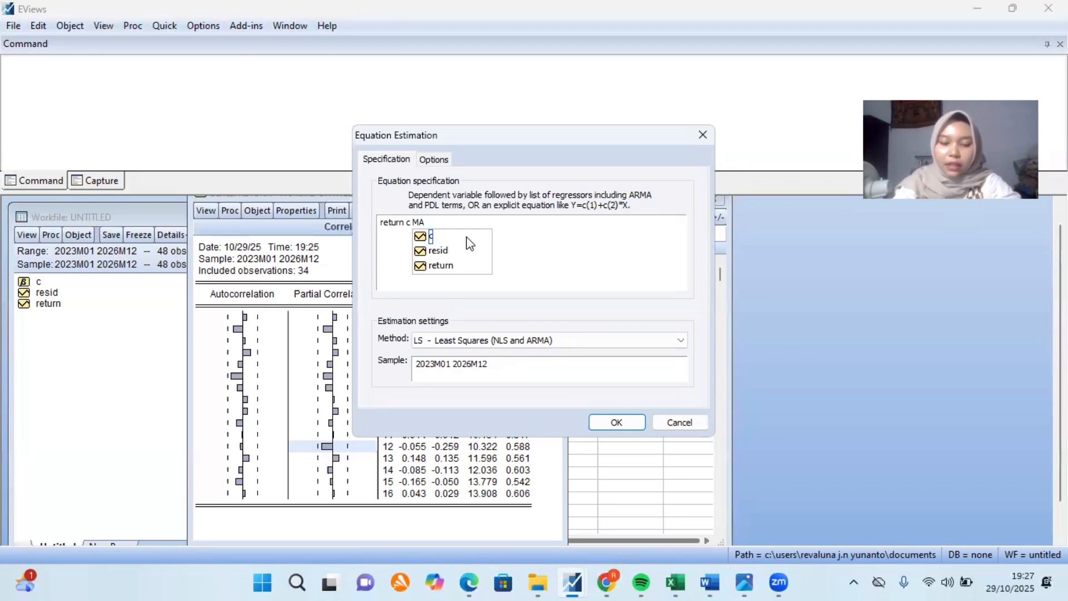
{"action": "type", "text": "("}
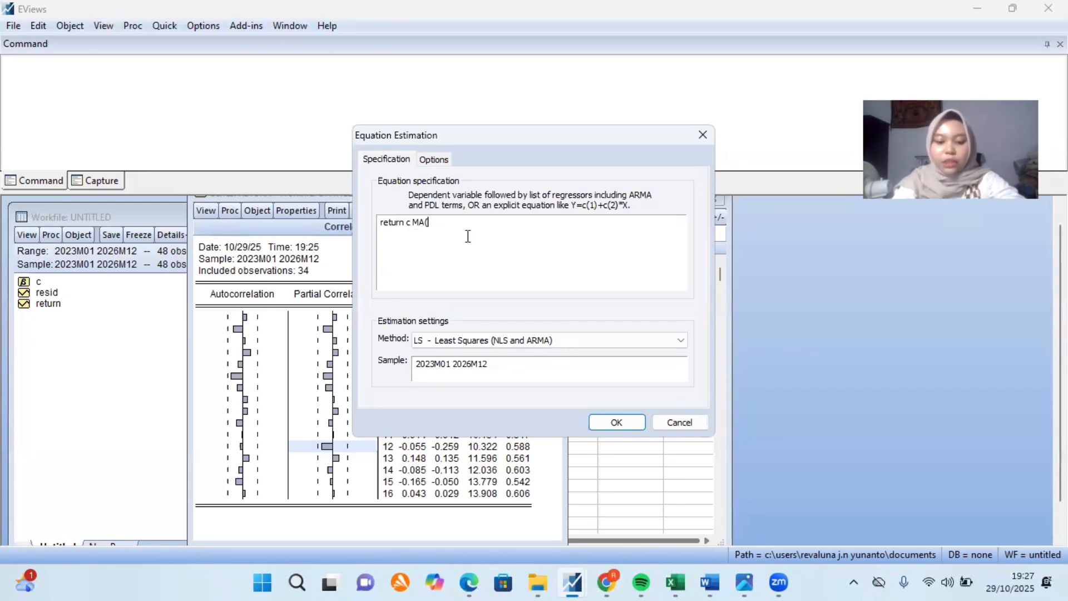
{"action": "type", "text": "6)"}
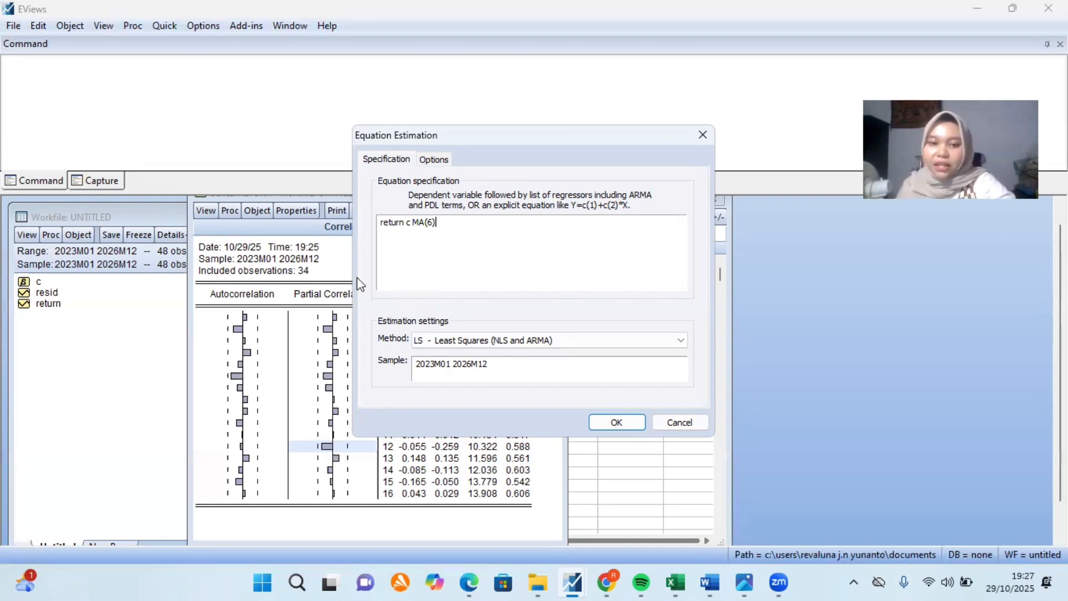
{"action": "left_click", "coordinate": [619, 423]}
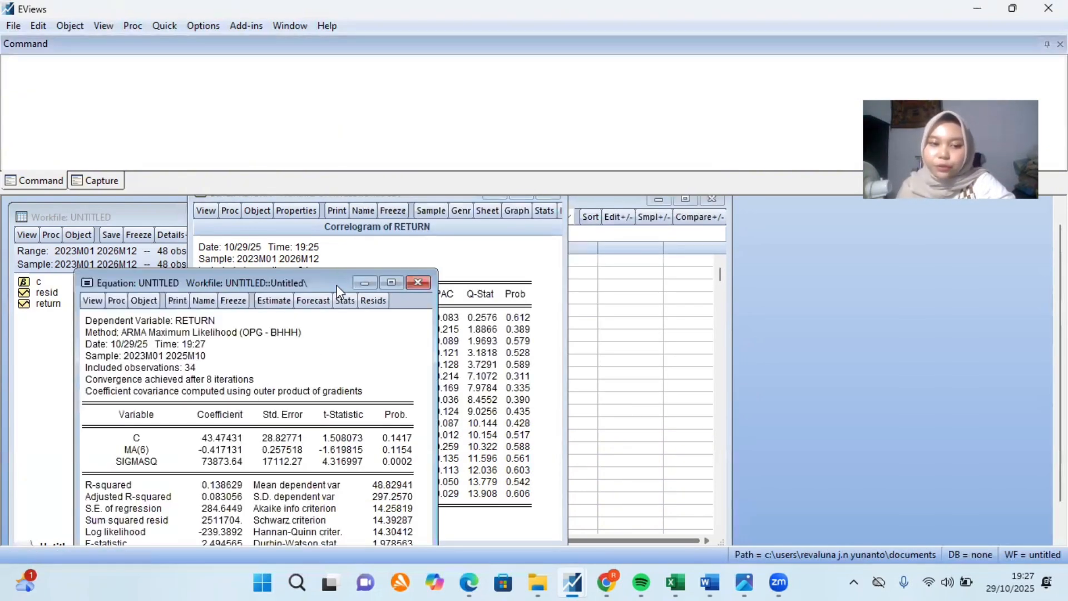
{"action": "left_click_drag", "start_coordinate": [336, 285], "coordinate": [461, 201]}
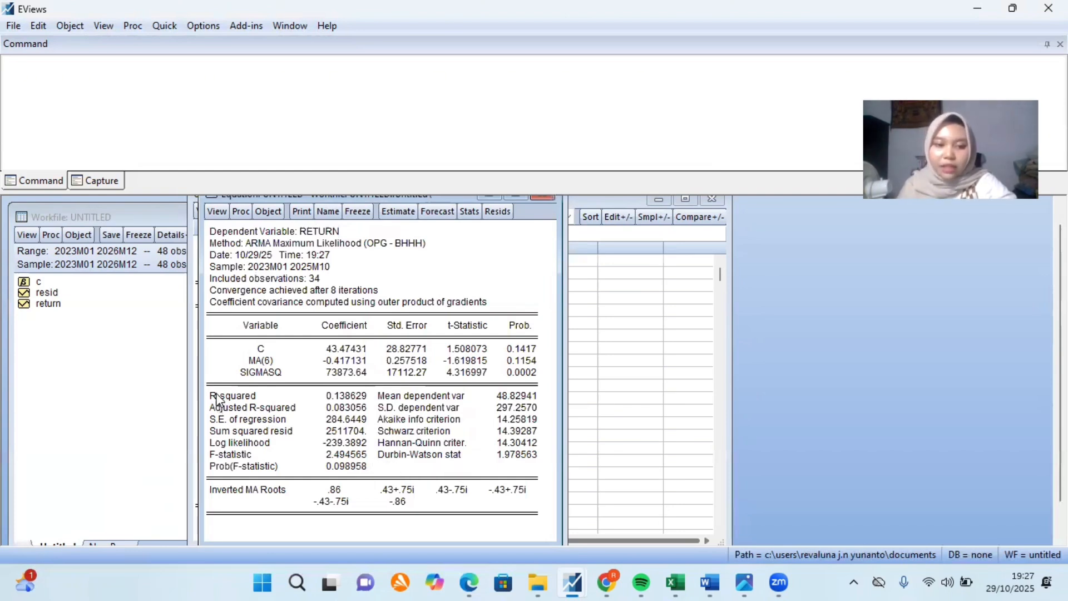
Step: Copy the MA(6) summary statistics from R-squared to Durbin-Watson with numbers as displayed, and paste them under the MA heading in the Word document
{"action": "left_click_drag", "start_coordinate": [212, 397], "coordinate": [511, 467]}
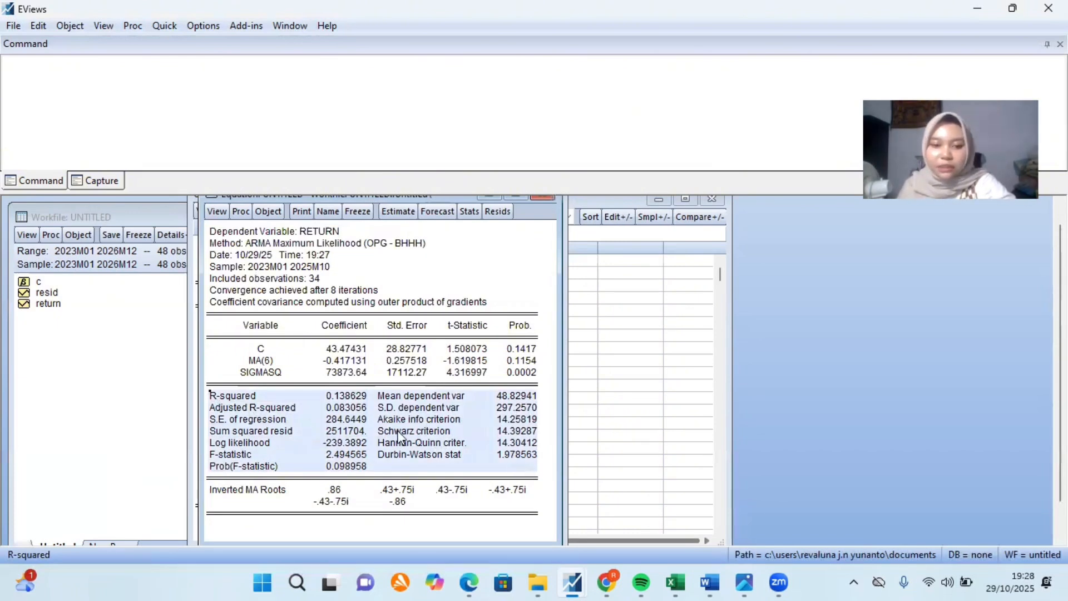
{"action": "right_click", "coordinate": [380, 436]}
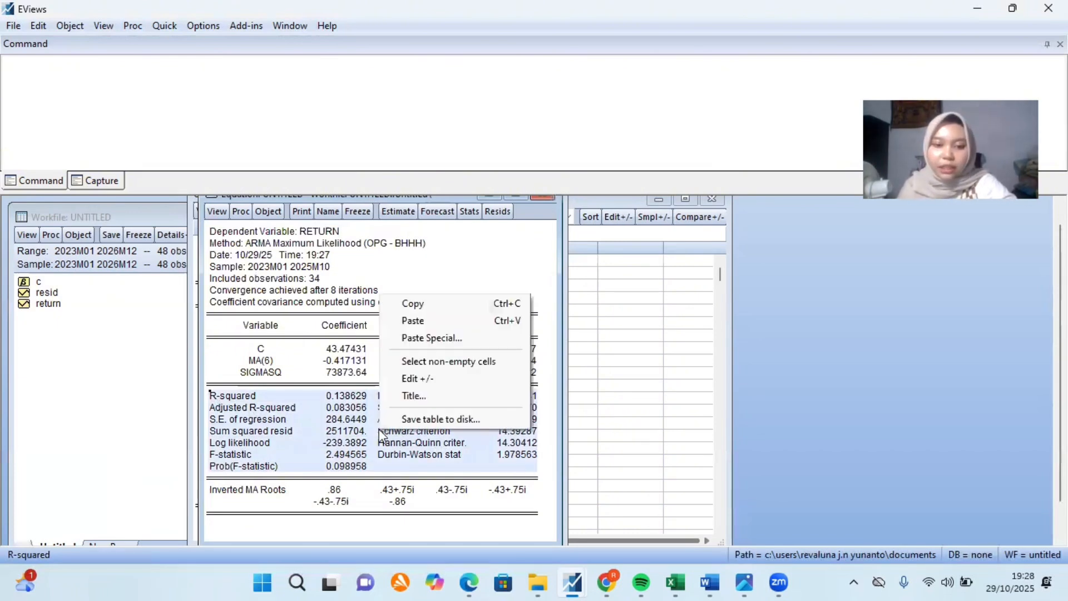
{"action": "left_click", "coordinate": [430, 310]}
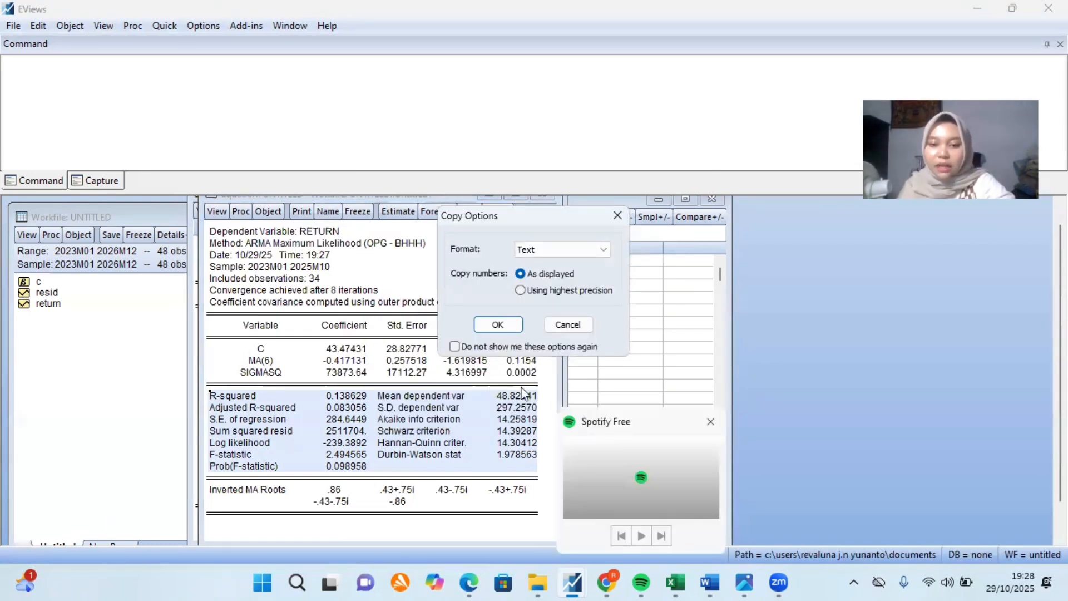
{"action": "key", "text": "alt+Tab"}
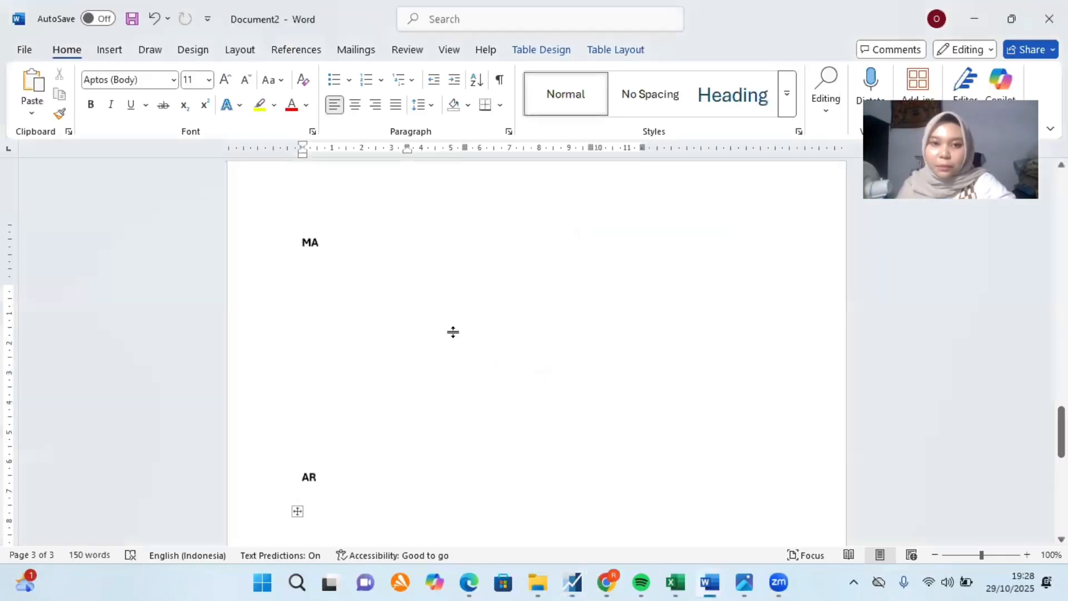
{"action": "scroll", "coordinate": [453, 331], "scroll_direction": "up", "scroll_amount": 1}
{"action": "left_click", "coordinate": [330, 325]}
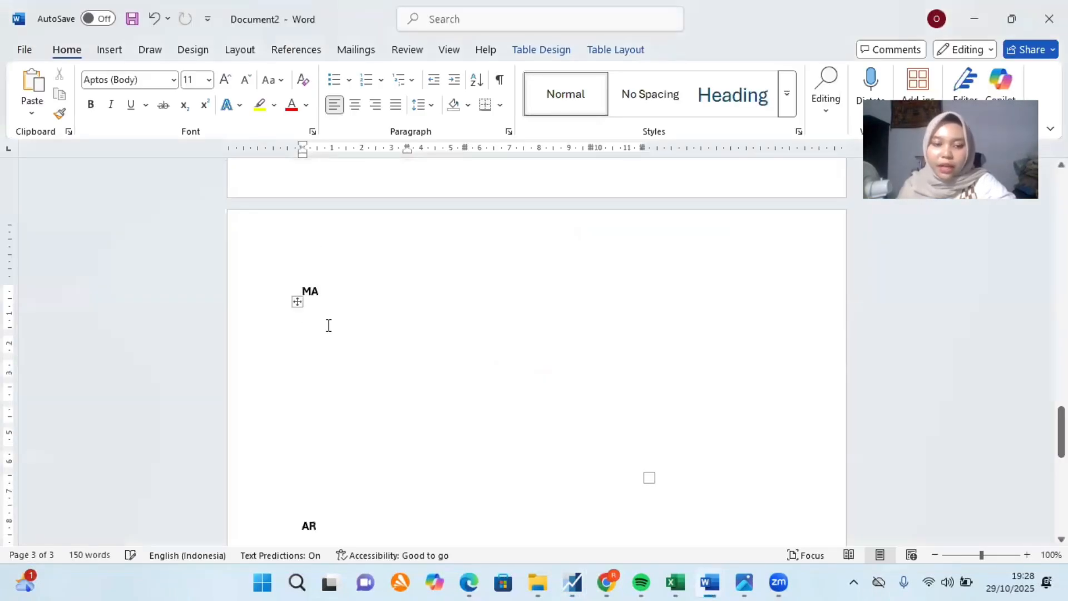
{"action": "key", "text": "ctrl+v"}
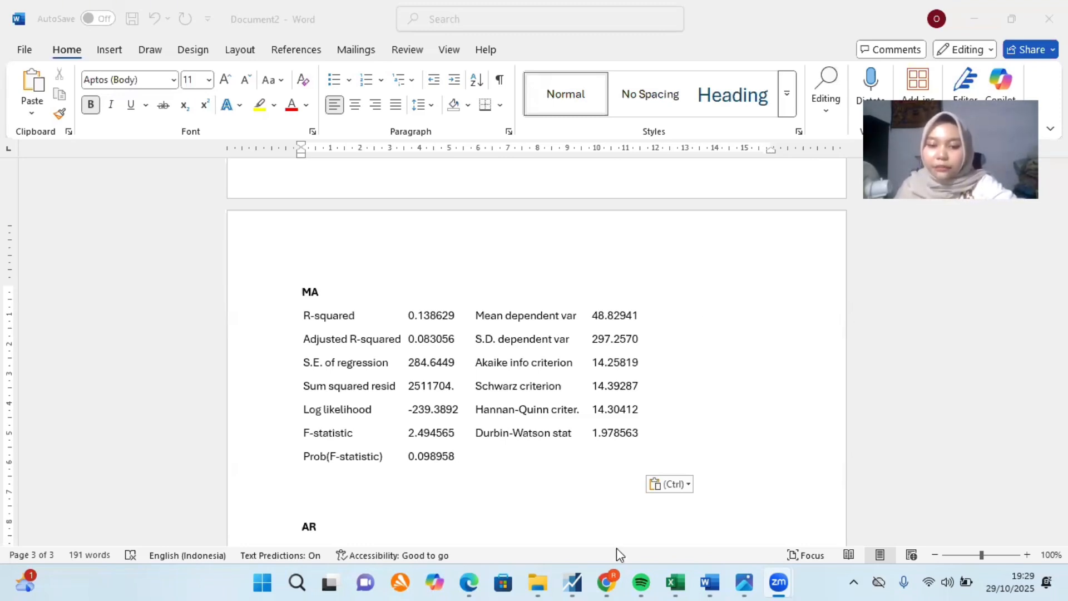
Step: Switch back to EViews and estimate the least squares equation "return c AR(12)" for 2023M01 2026M12, deleting the previous untitled equation
{"action": "mouse_move", "coordinate": [573, 583]}
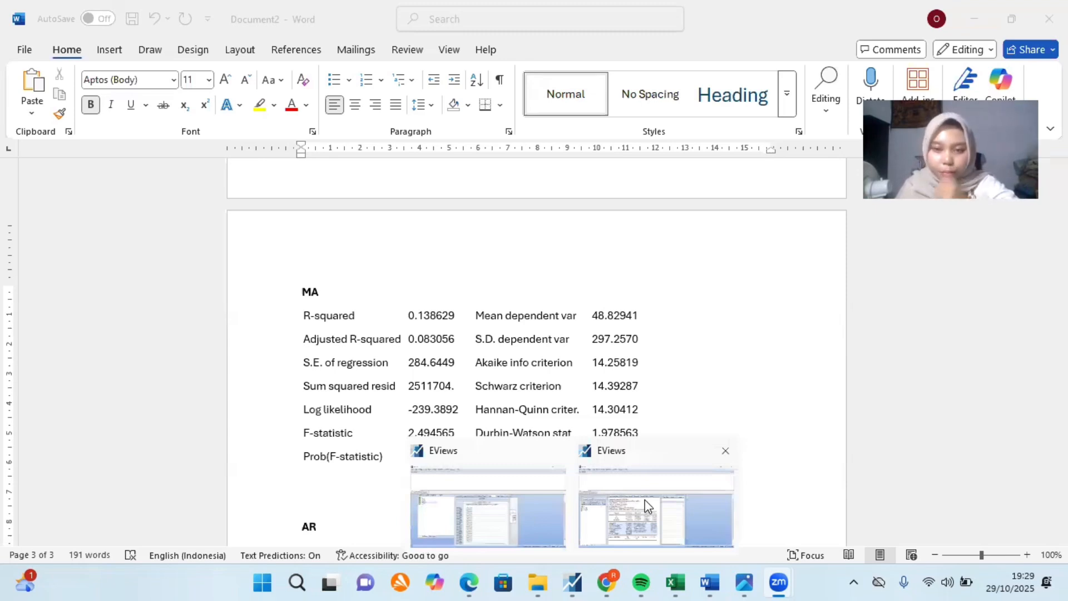
{"action": "left_click", "coordinate": [647, 506]}
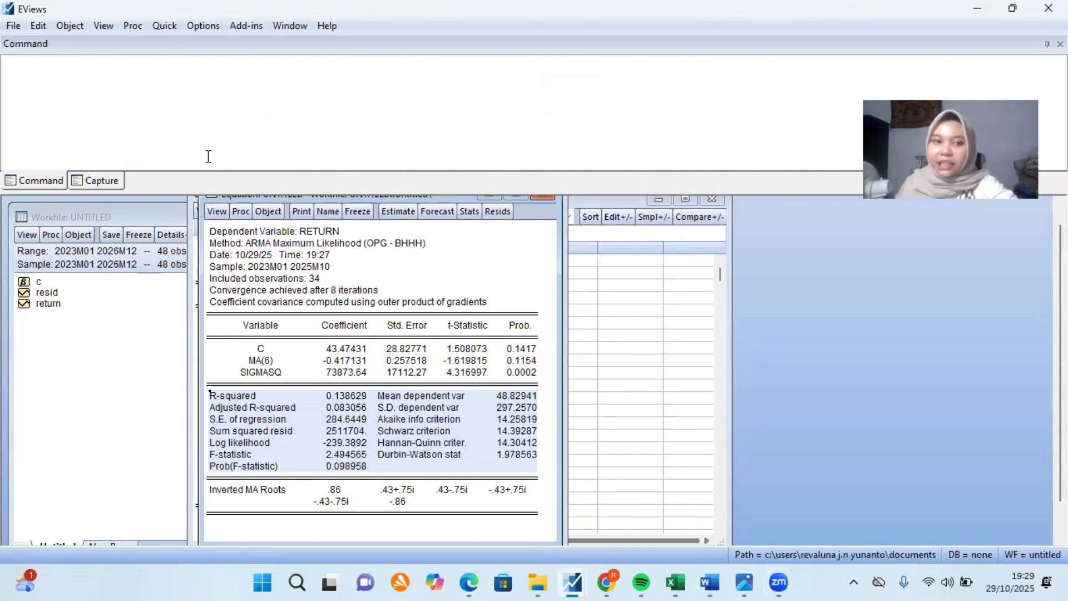
{"action": "left_click", "coordinate": [156, 32]}
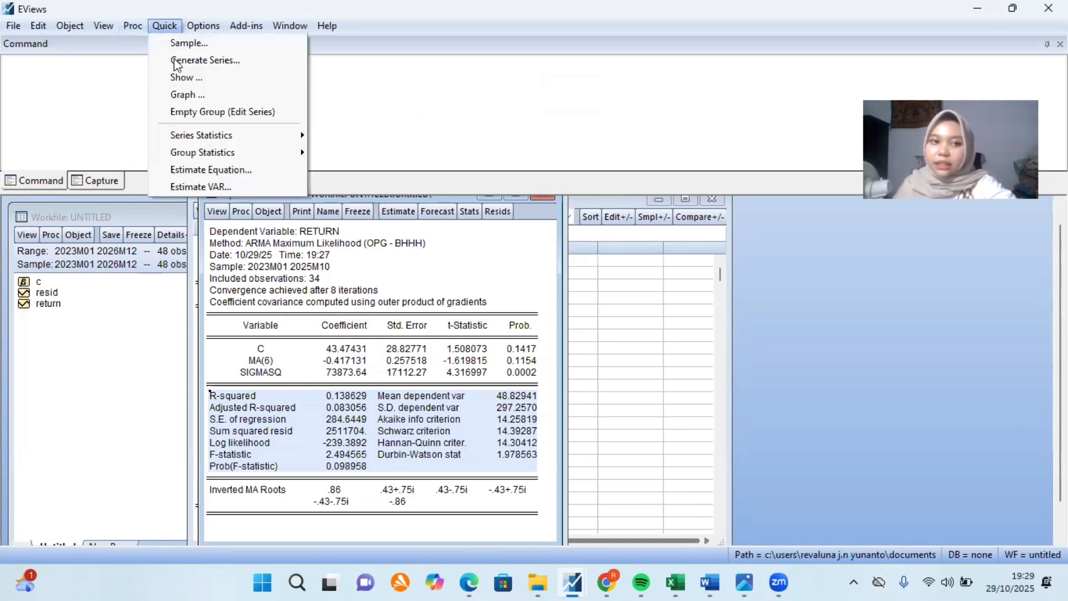
{"action": "left_click", "coordinate": [211, 172]}
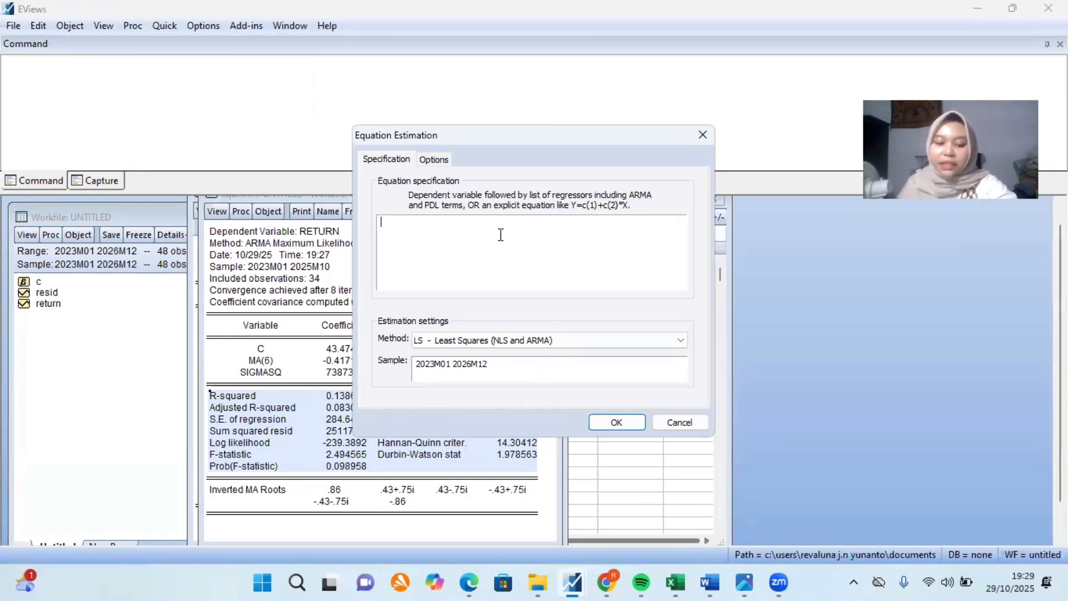
{"action": "type", "text": "re"}
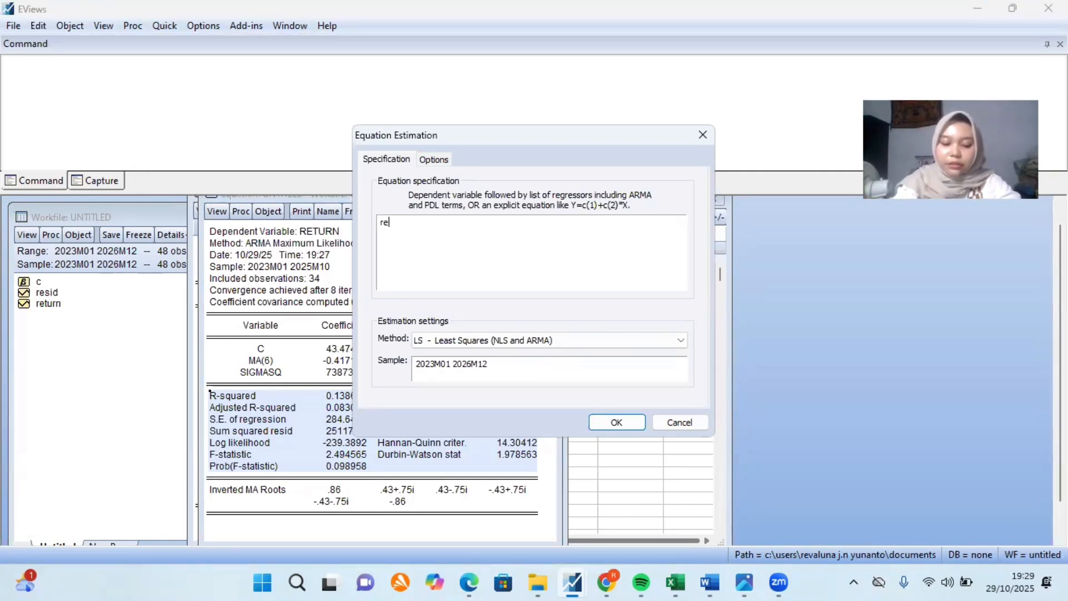
{"action": "type", "text": "turn"}
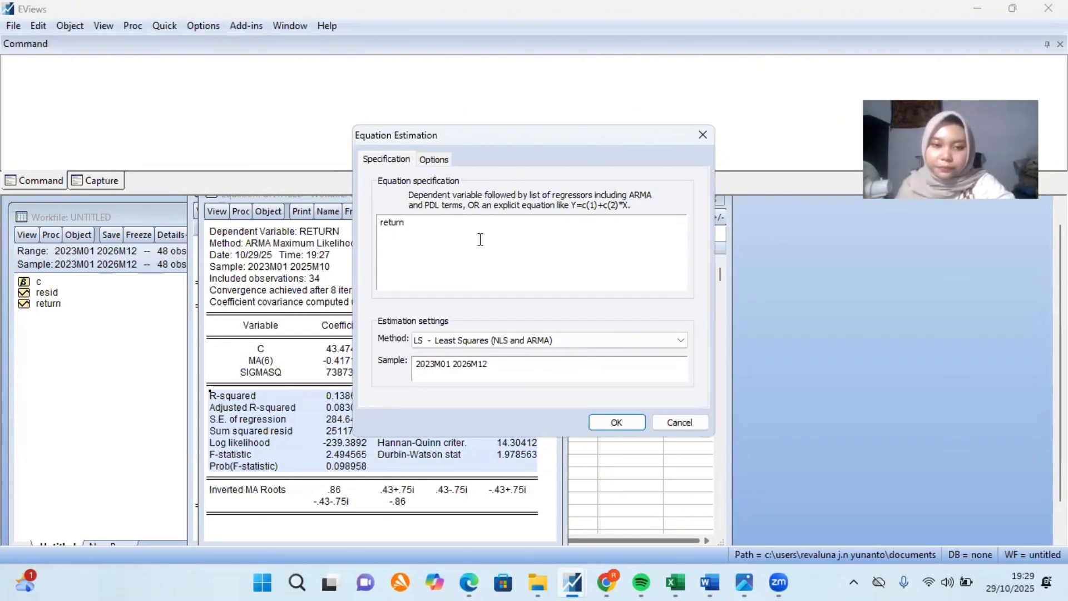
{"action": "double_click", "coordinate": [409, 265]}
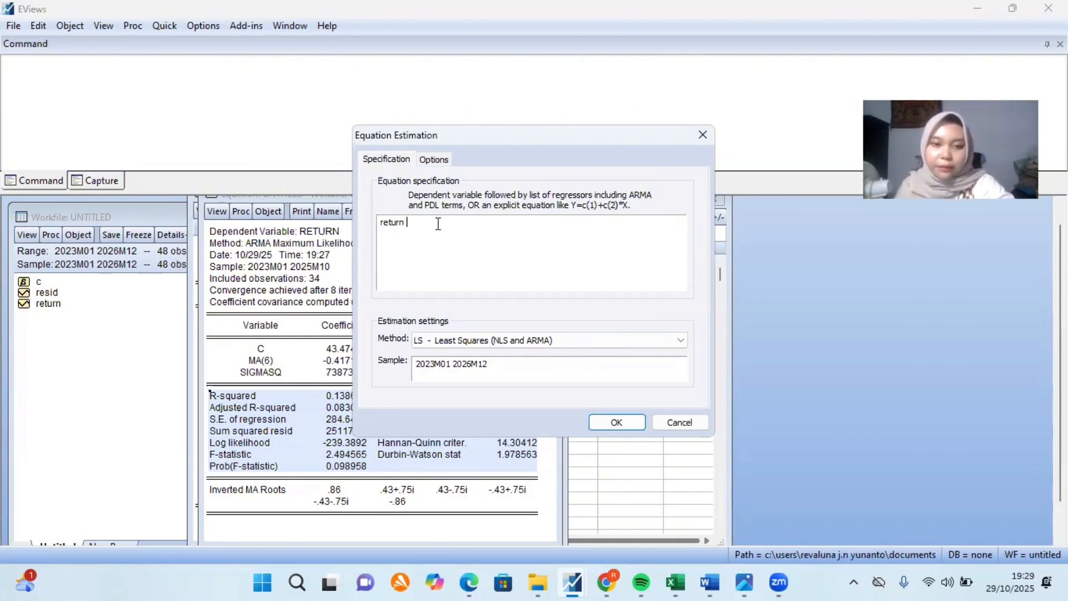
{"action": "type", "text": "c"}
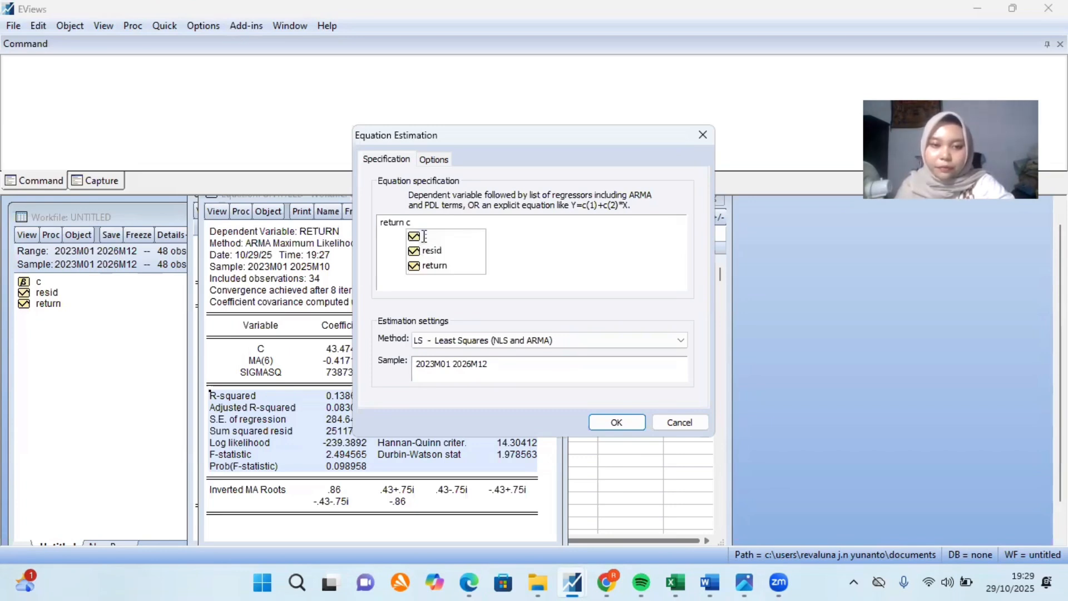
{"action": "left_click", "coordinate": [423, 238]}
{"action": "left_click", "coordinate": [424, 236]}
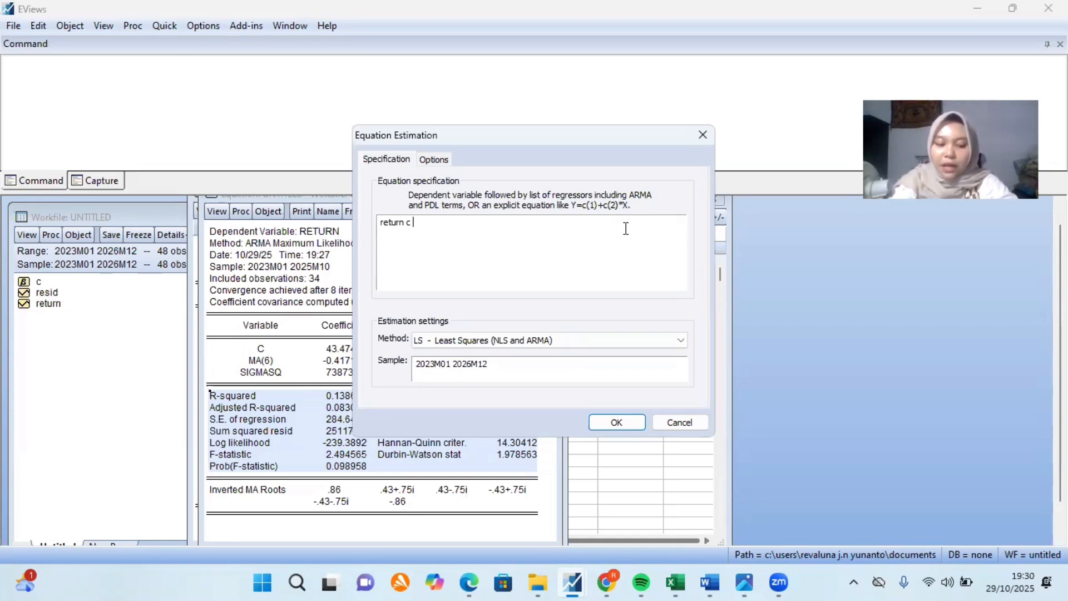
{"action": "type", "text": "AR("}
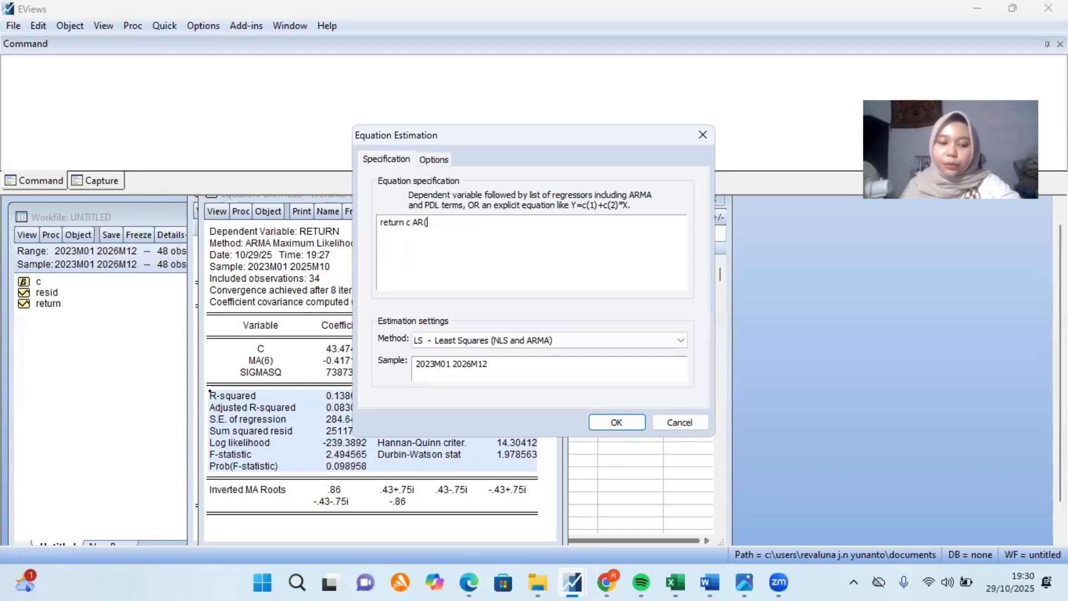
{"action": "type", "text": "12"}
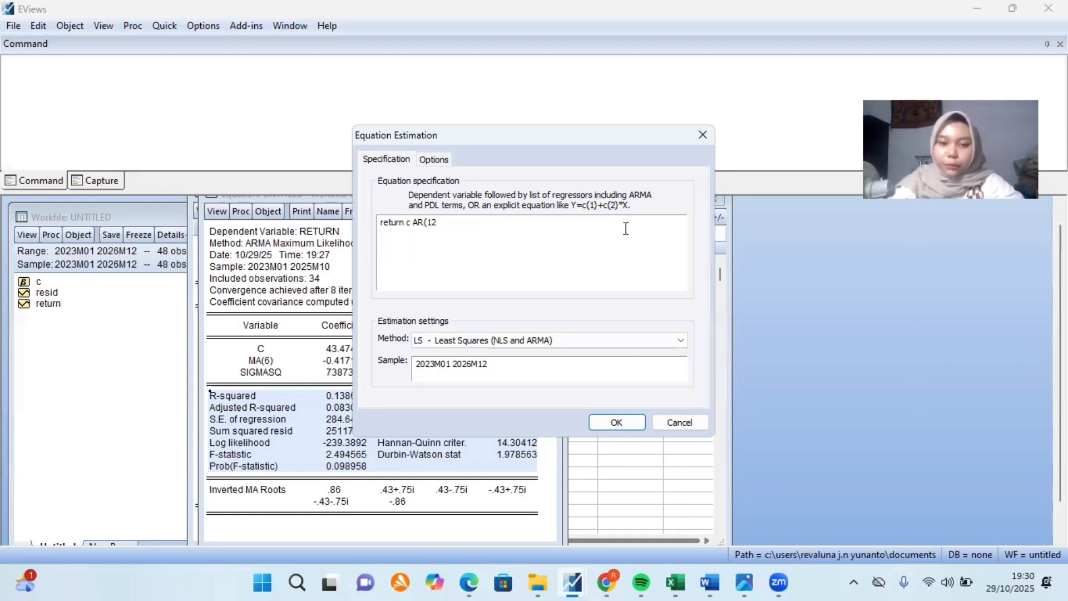
{"action": "type", "text": ")"}
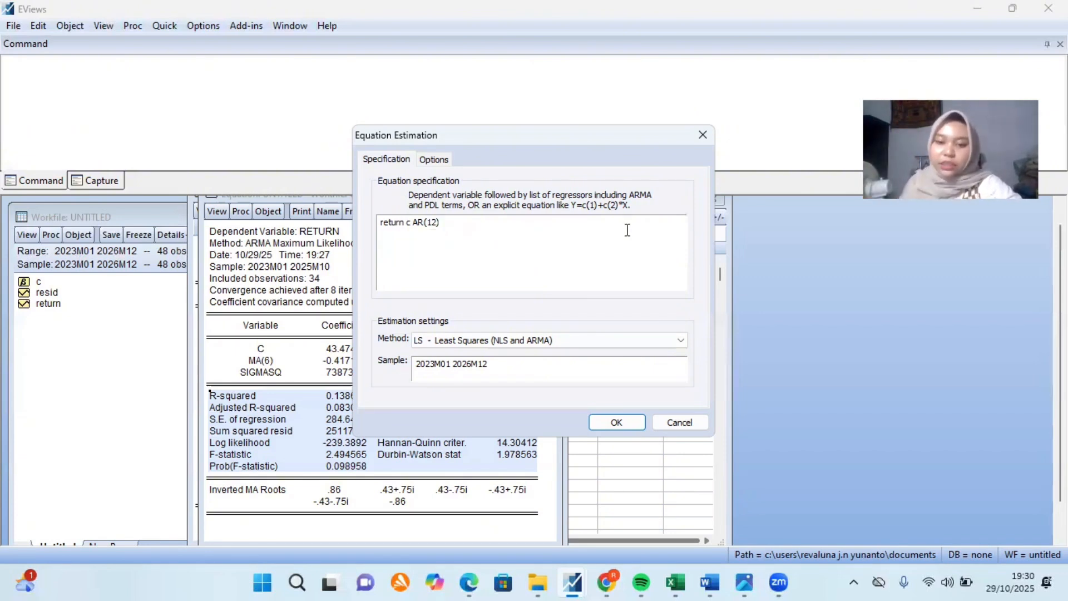
{"action": "left_click", "coordinate": [615, 422]}
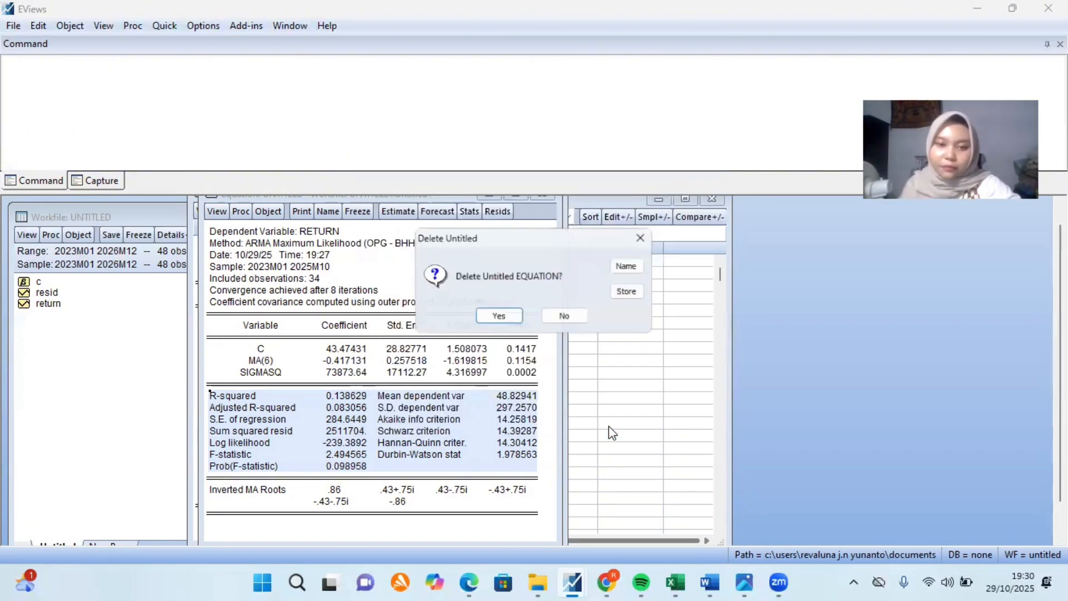
{"action": "left_click", "coordinate": [501, 315]}
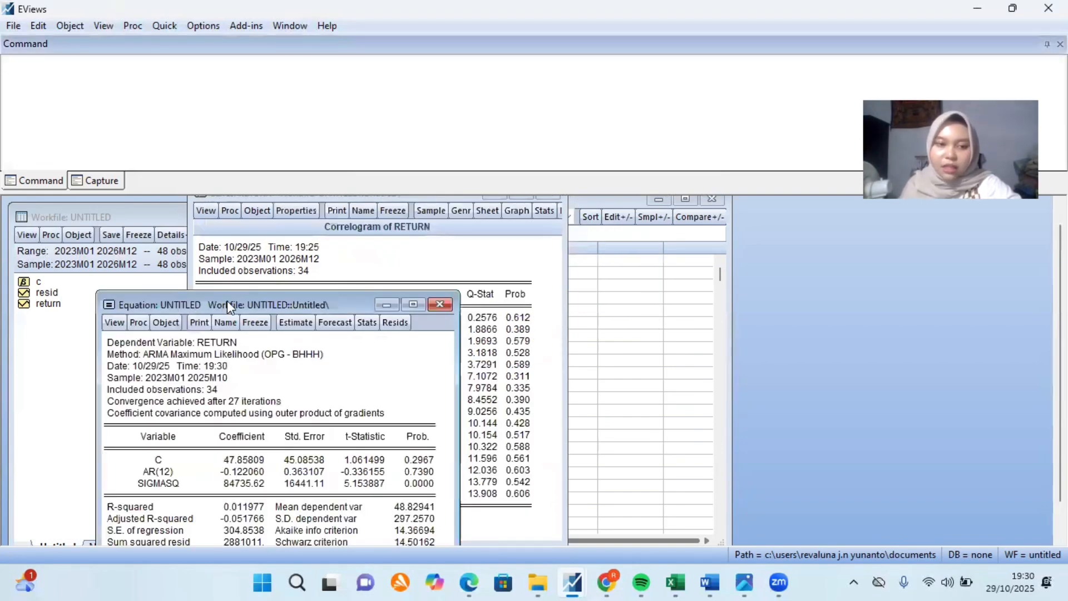
Step: Move the AR(12) results window clear of the correlogram and copy its summary statistics from R-squared to Durbin-Watson with numbers as displayed
{"action": "left_click_drag", "start_coordinate": [227, 300], "coordinate": [600, 196]}
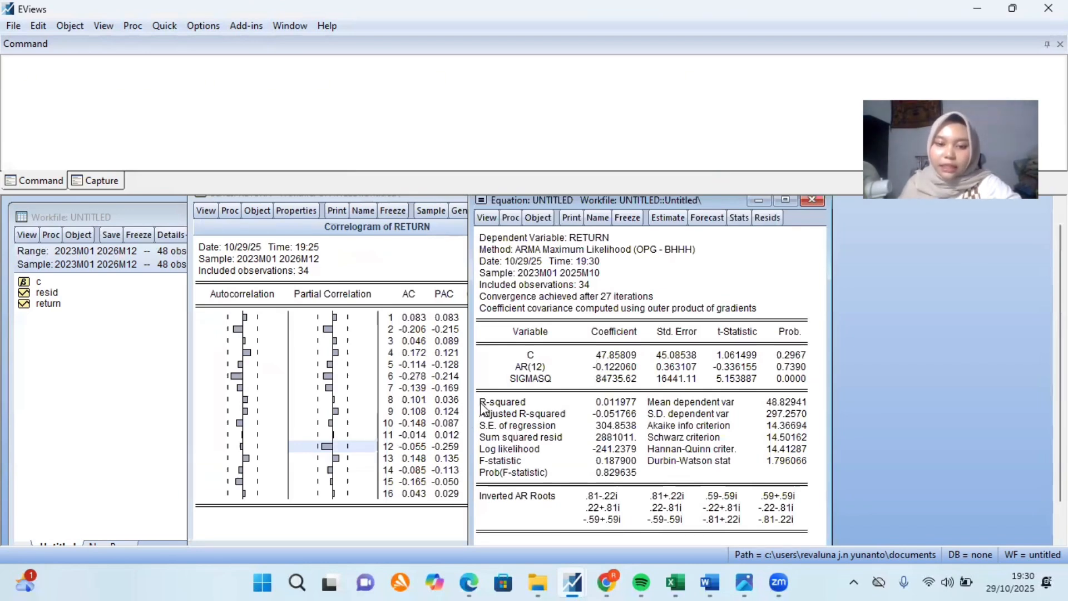
{"action": "left_click_drag", "start_coordinate": [482, 408], "coordinate": [795, 474]}
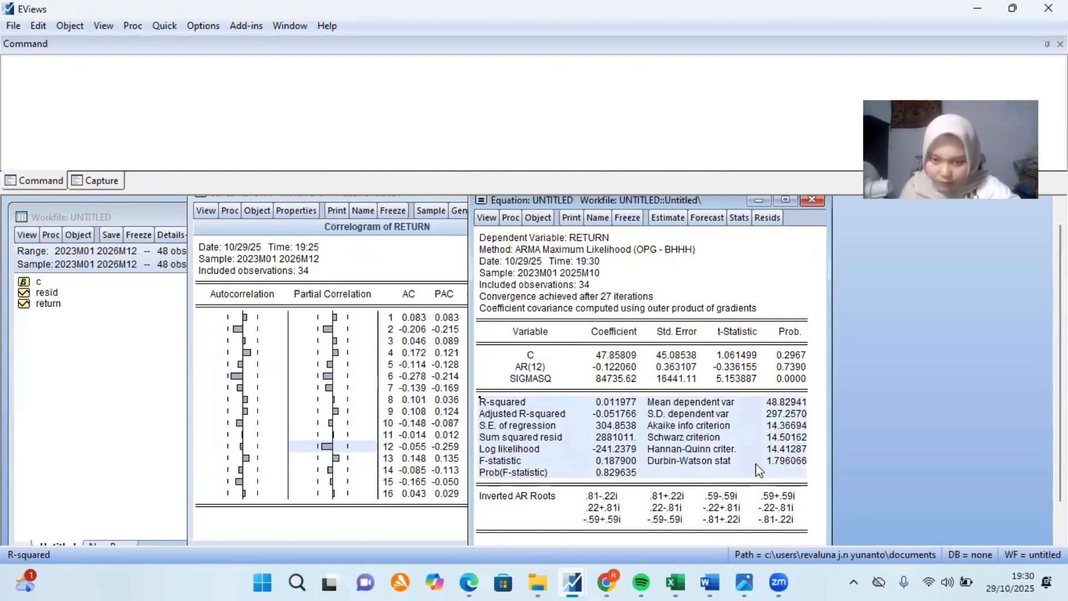
{"action": "right_click", "coordinate": [733, 442]}
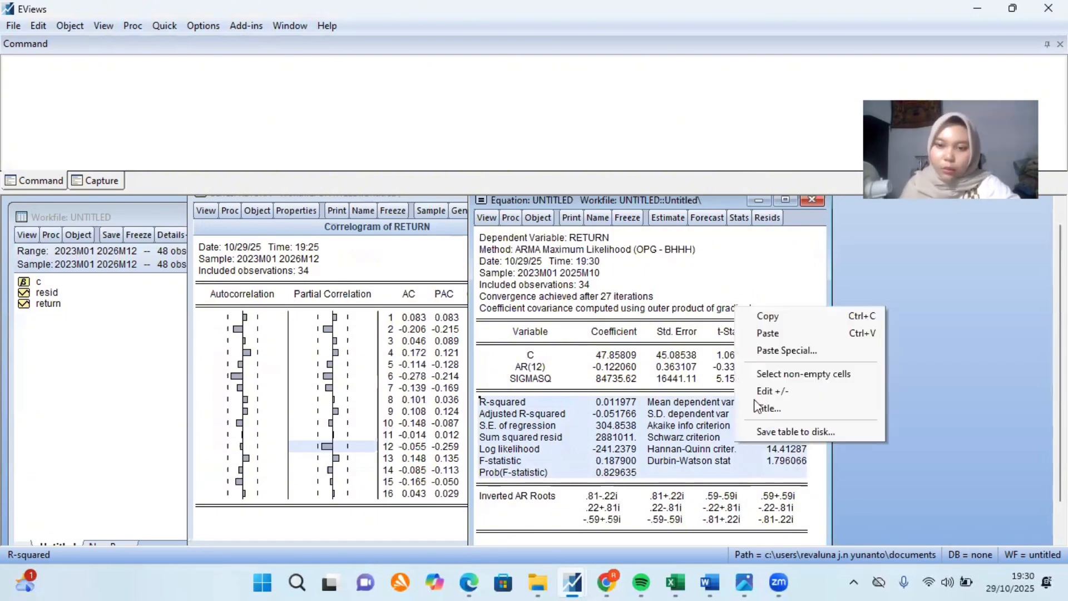
{"action": "left_click", "coordinate": [803, 317]}
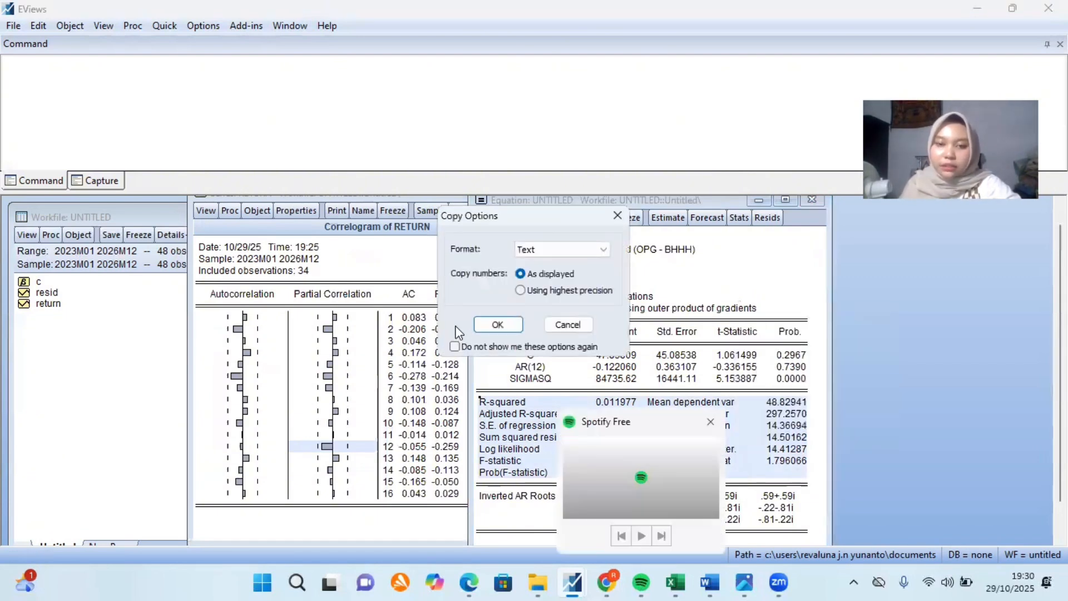
{"action": "left_click", "coordinate": [499, 325]}
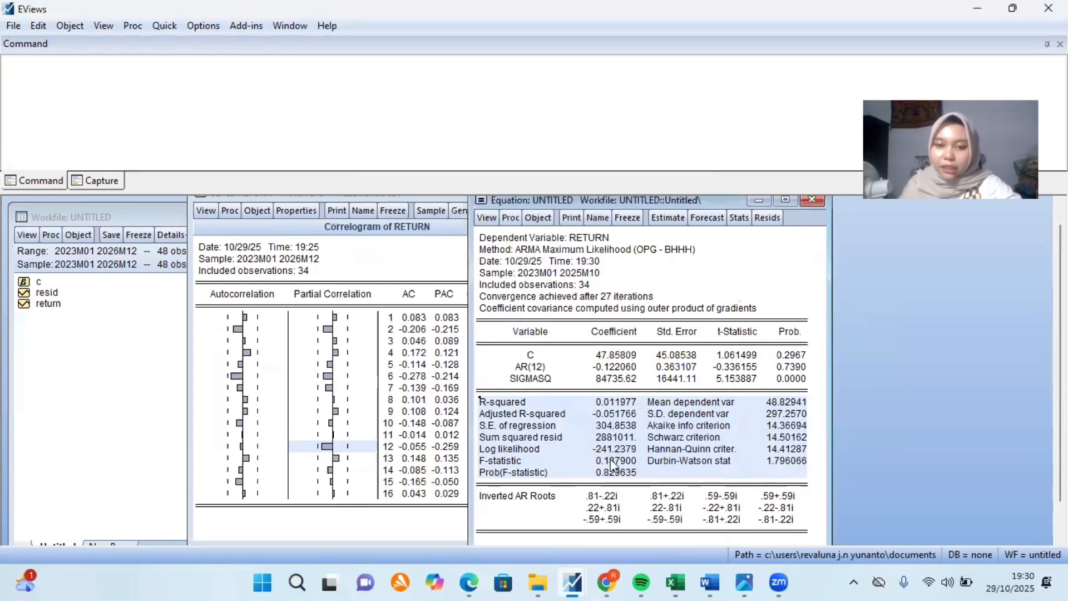
Step: Switch to Document2 in Word and paste the copied AR(12) statistics under the AR heading
{"action": "mouse_move", "coordinate": [713, 567]}
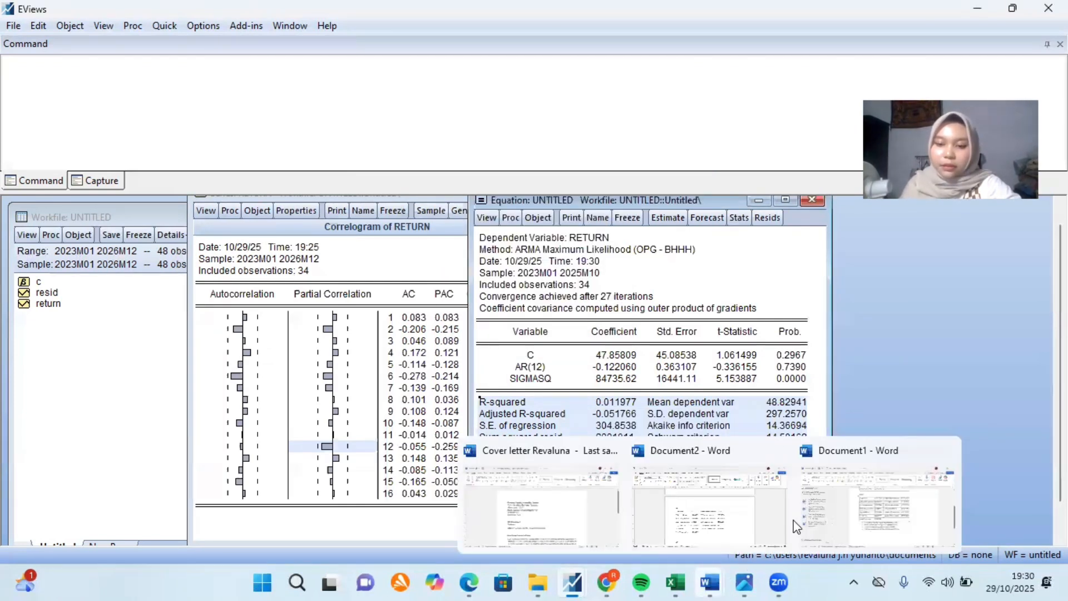
{"action": "left_click", "coordinate": [717, 525]}
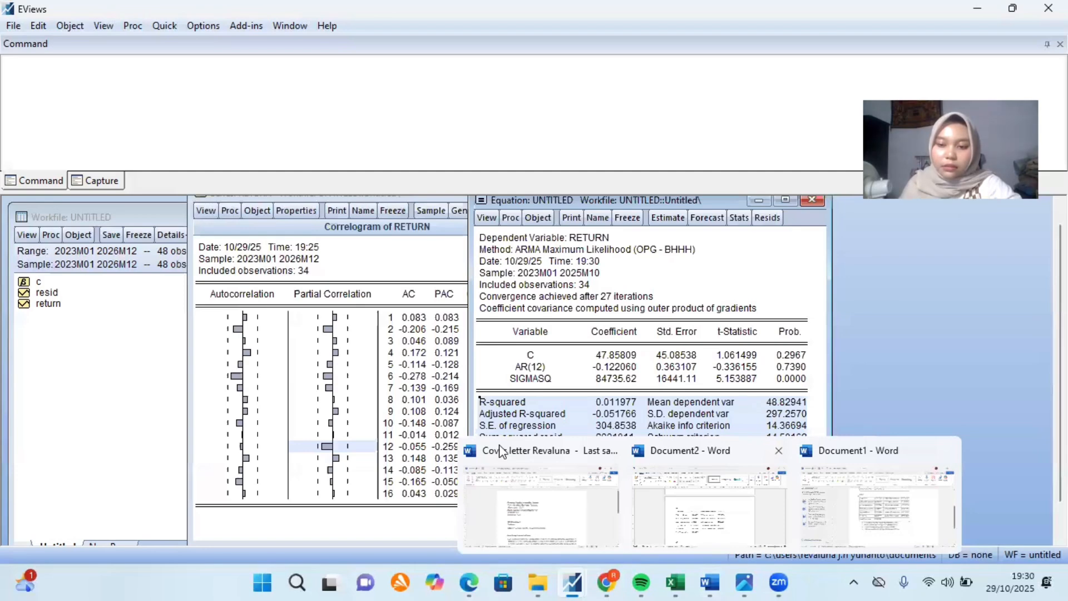
{"action": "scroll", "coordinate": [406, 443], "scroll_direction": "down", "scroll_amount": 3}
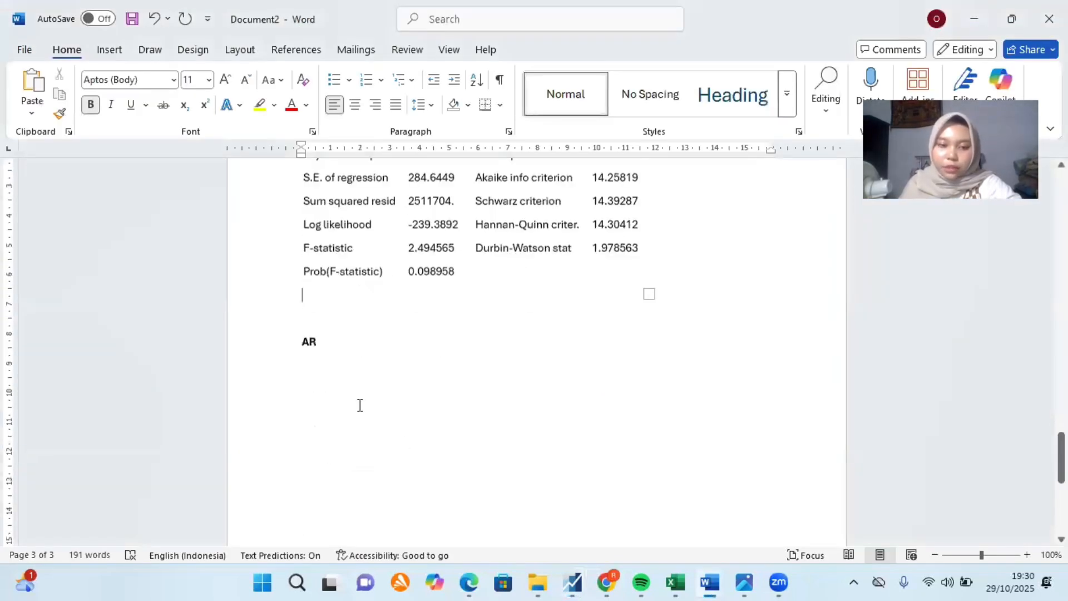
{"action": "left_click", "coordinate": [332, 384]}
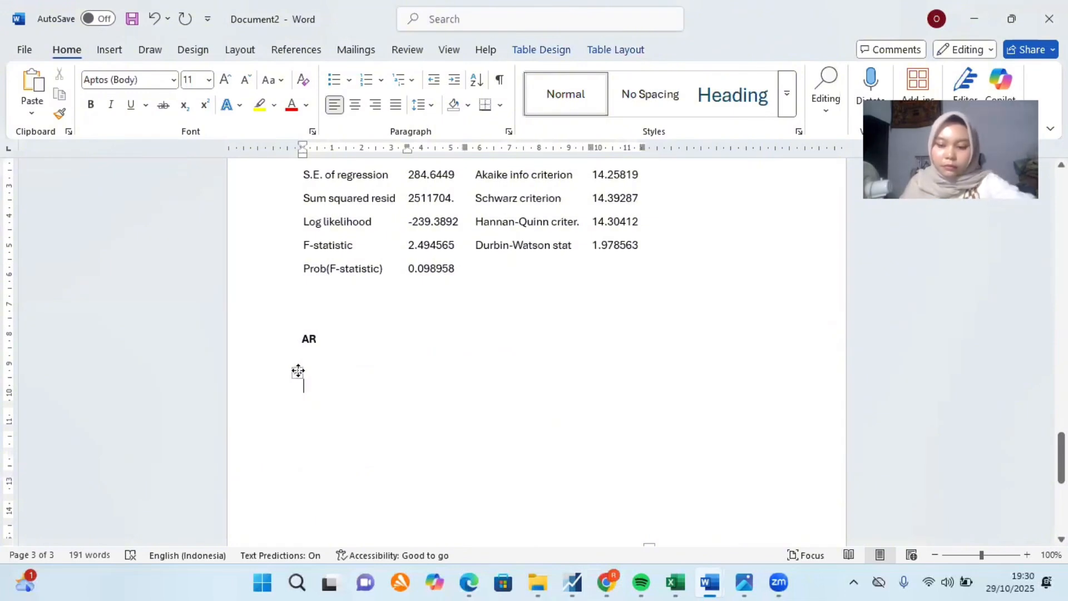
{"action": "left_click", "coordinate": [298, 372]}
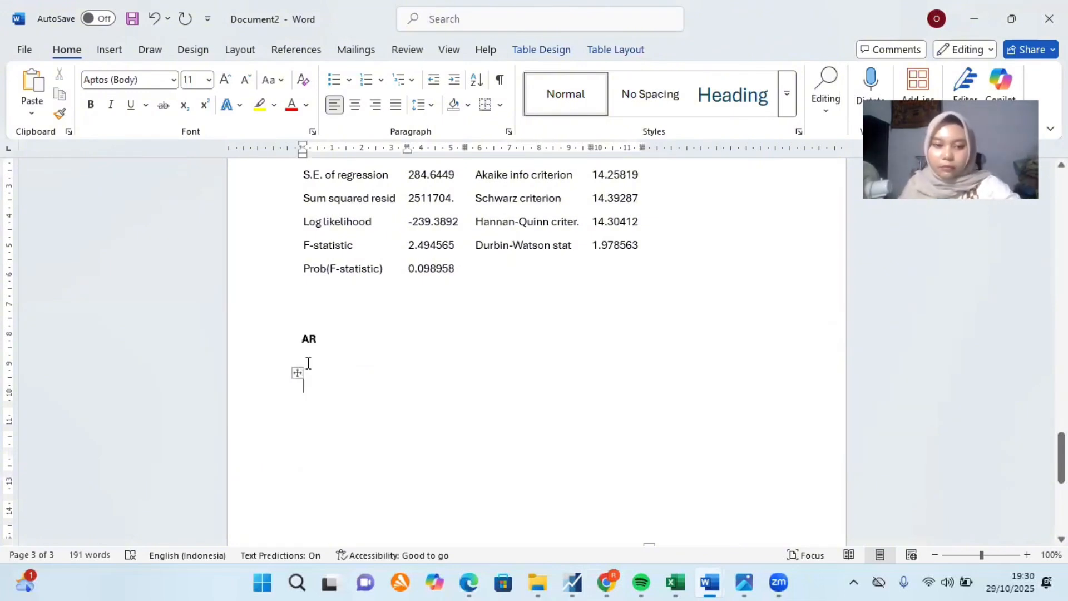
{"action": "left_click", "coordinate": [310, 362]}
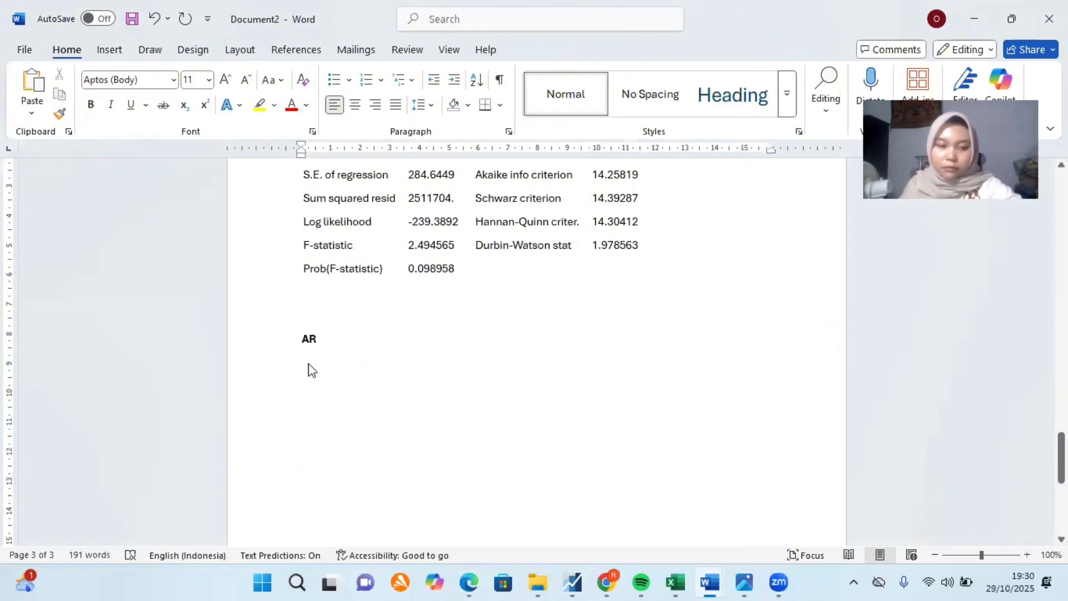
{"action": "key", "text": "ctrl+v"}
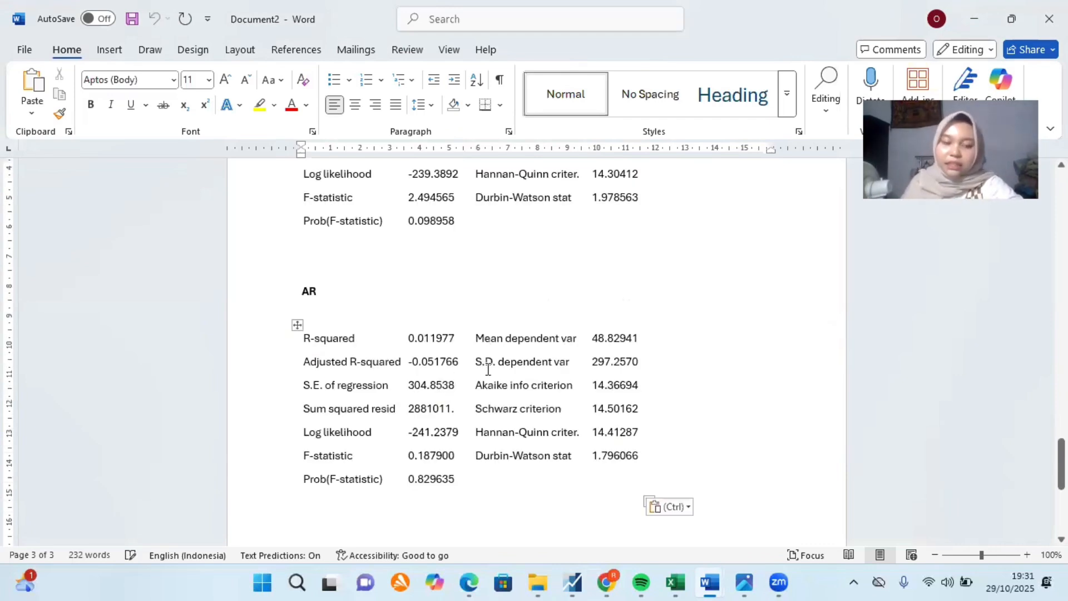
Step: Review the MA and AR statistics tables against the adjusted, square resid, log likelihood and Hannan quinn criteria listed below them
{"action": "scroll", "coordinate": [488, 369], "scroll_direction": "up", "scroll_amount": 2}
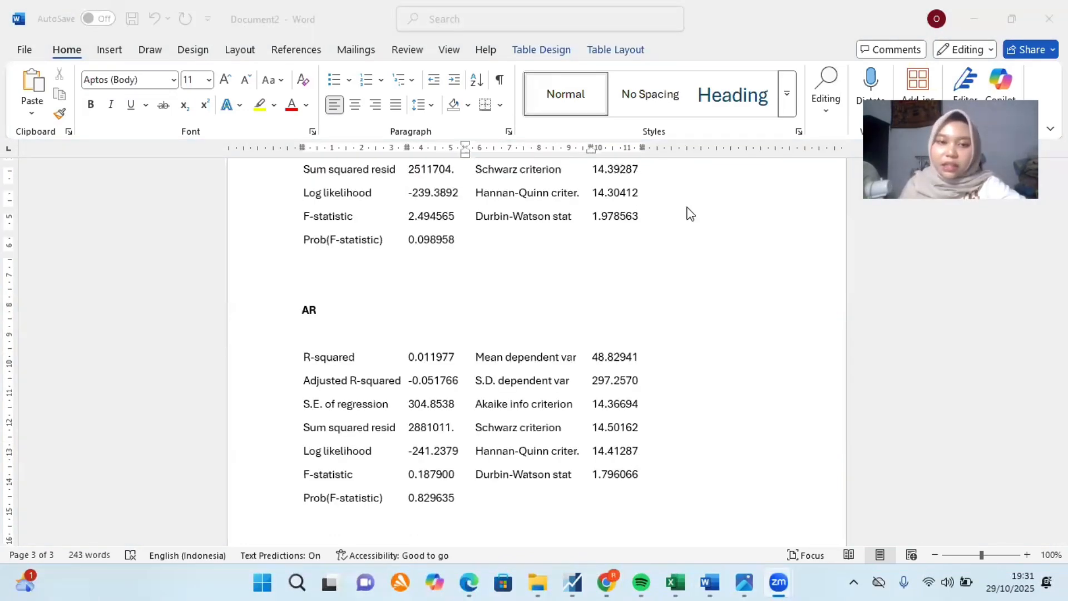
{"action": "scroll", "coordinate": [406, 267], "scroll_direction": "up", "scroll_amount": 2}
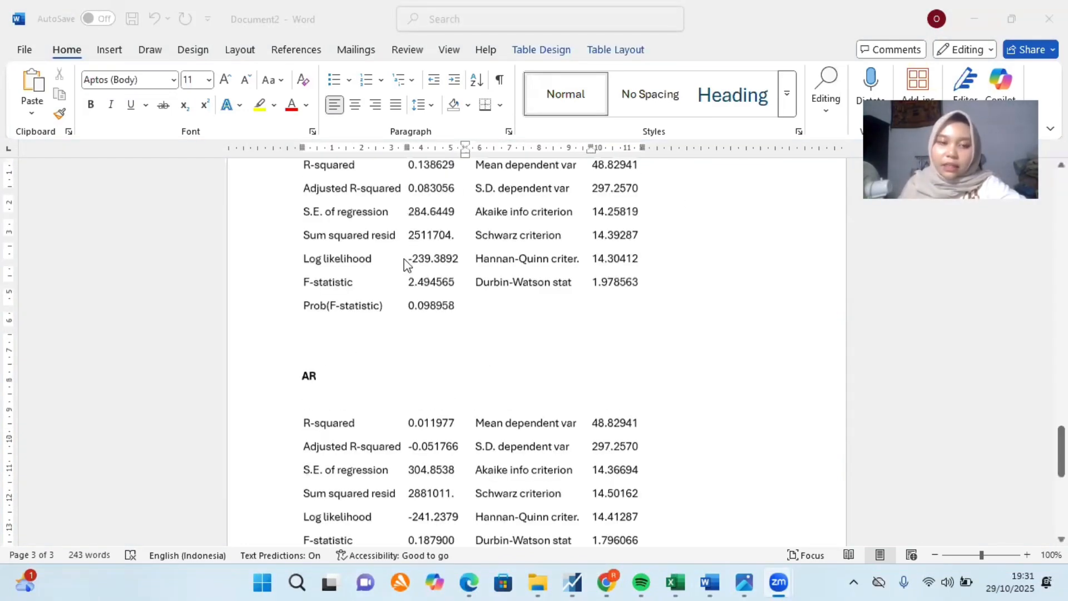
{"action": "scroll", "coordinate": [390, 301], "scroll_direction": "down", "scroll_amount": 7}
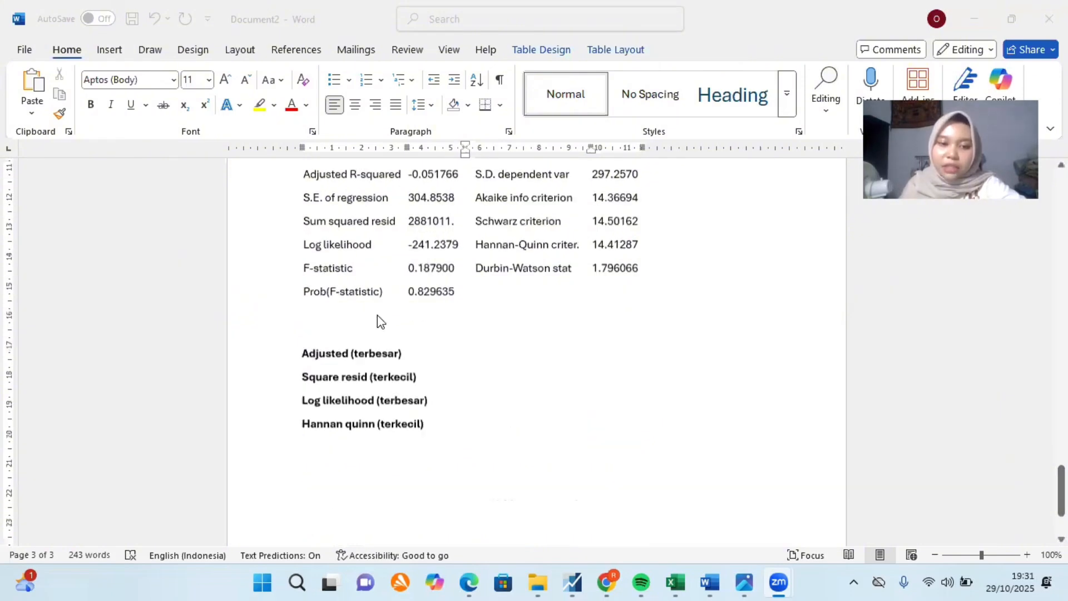
{"action": "scroll", "coordinate": [406, 318], "scroll_direction": "down", "scroll_amount": 1}
{"action": "scroll", "coordinate": [246, 293], "scroll_direction": "up", "scroll_amount": 1}
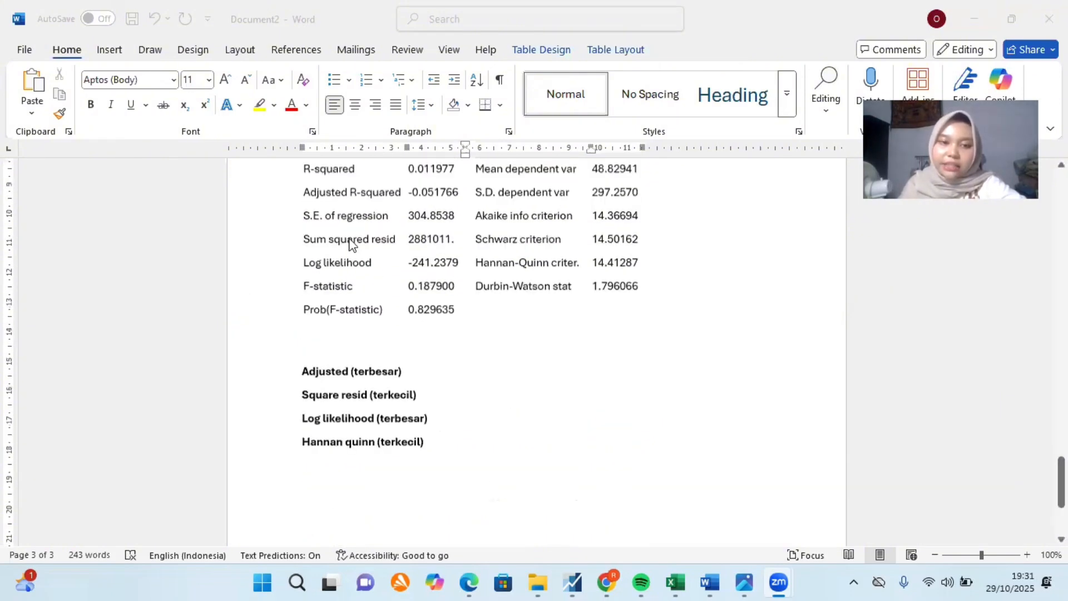
{"action": "scroll", "coordinate": [350, 245], "scroll_direction": "up", "scroll_amount": 1}
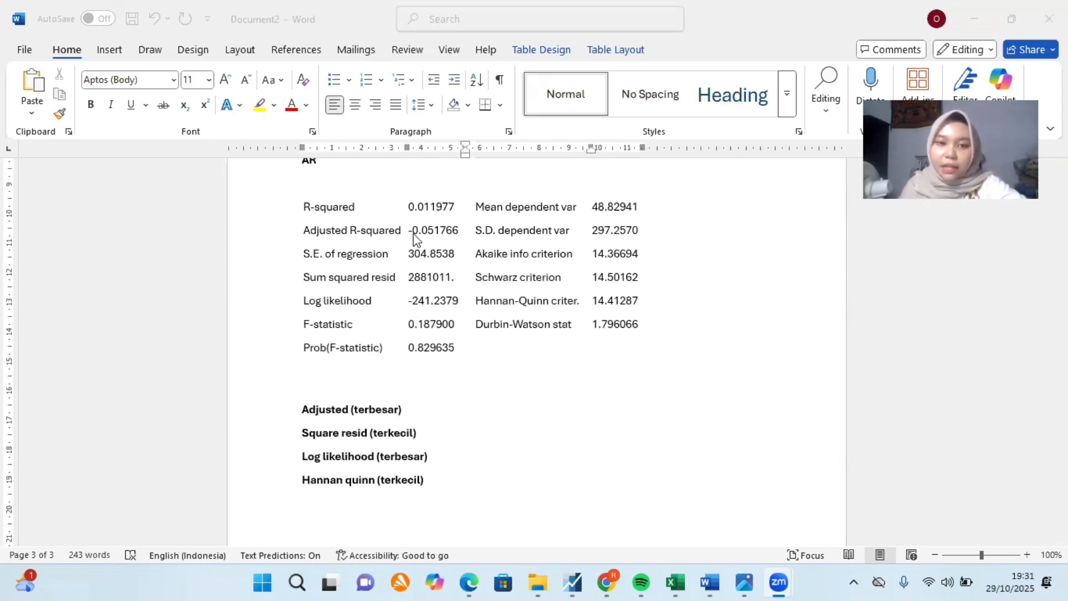
{"action": "scroll", "coordinate": [414, 240], "scroll_direction": "up", "scroll_amount": 2}
{"action": "scroll", "coordinate": [413, 241], "scroll_direction": "down", "scroll_amount": 1}
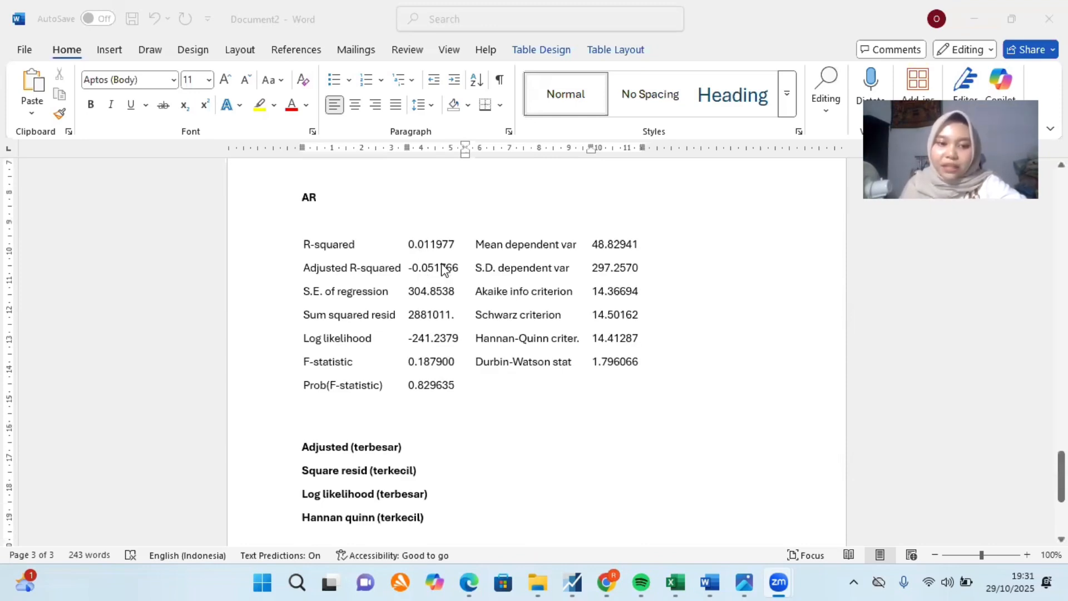
{"action": "scroll", "coordinate": [444, 269], "scroll_direction": "up", "scroll_amount": 1}
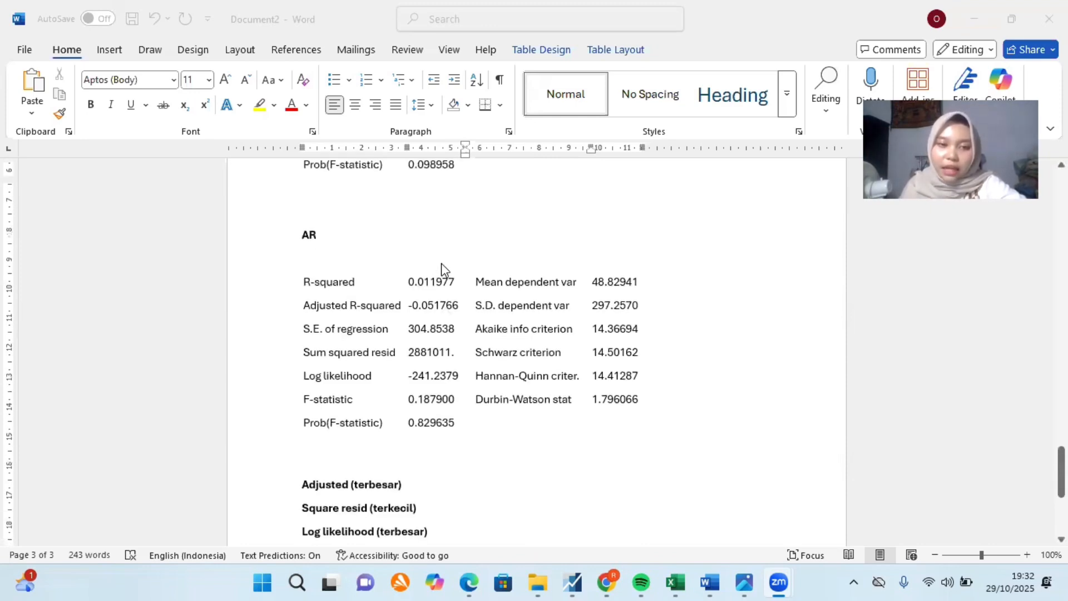
{"action": "scroll", "coordinate": [282, 244], "scroll_direction": "up", "scroll_amount": 4}
{"action": "scroll", "coordinate": [323, 226], "scroll_direction": "up", "scroll_amount": 1}
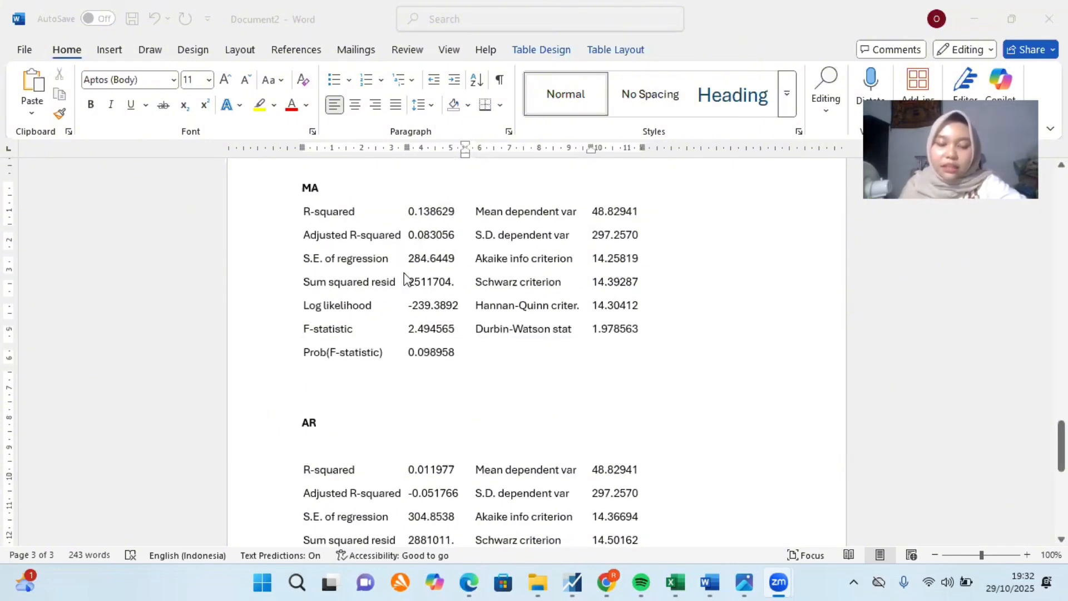
{"action": "scroll", "coordinate": [396, 400], "scroll_direction": "down", "scroll_amount": 2}
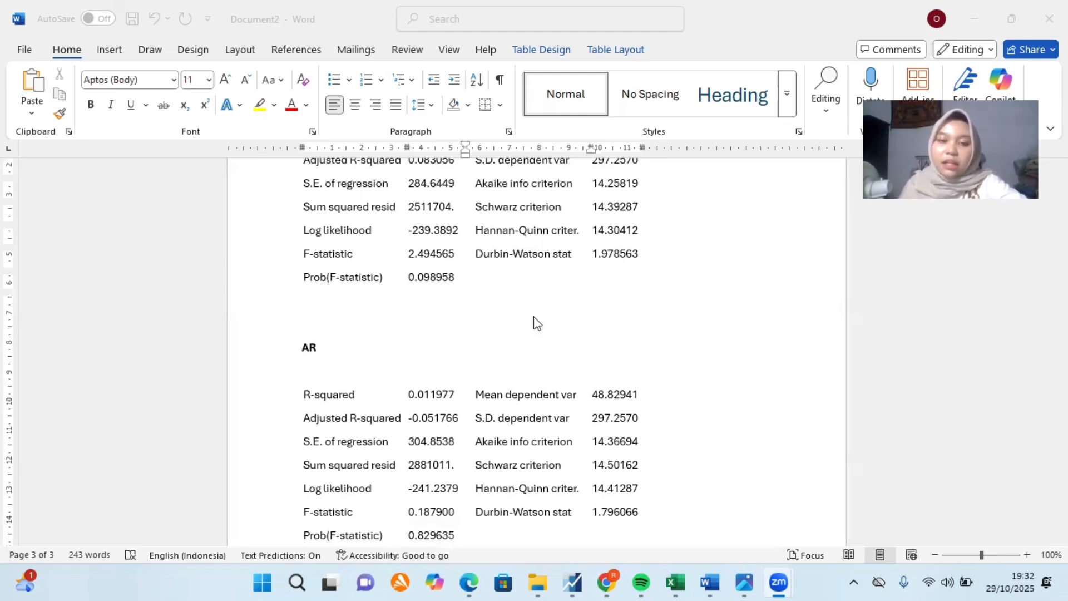
Step: Compare the adjusted R-squared of both models and record ": MA" after the "Adjusted (terbesar)" criterion
{"action": "scroll", "coordinate": [327, 316], "scroll_direction": "up", "scroll_amount": 1}
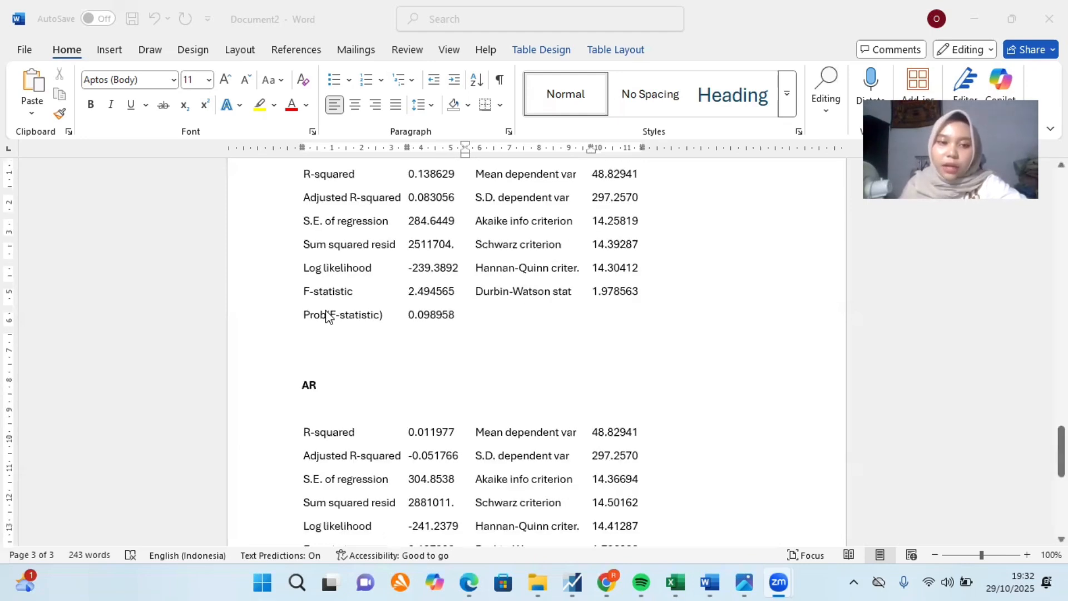
{"action": "scroll", "coordinate": [300, 256], "scroll_direction": "up", "scroll_amount": 1}
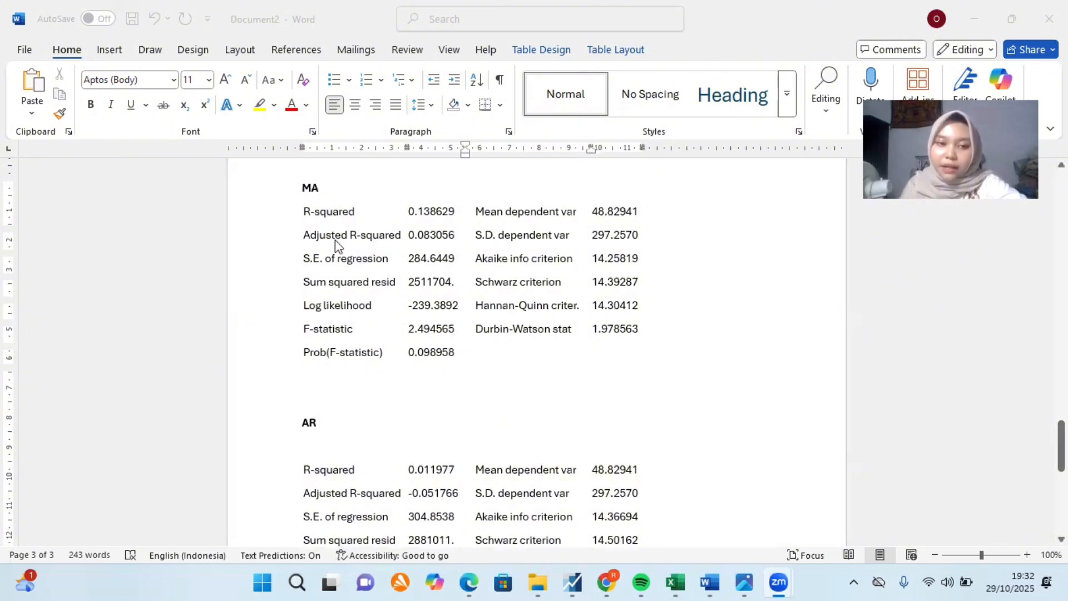
{"action": "scroll", "coordinate": [416, 392], "scroll_direction": "down", "scroll_amount": 2}
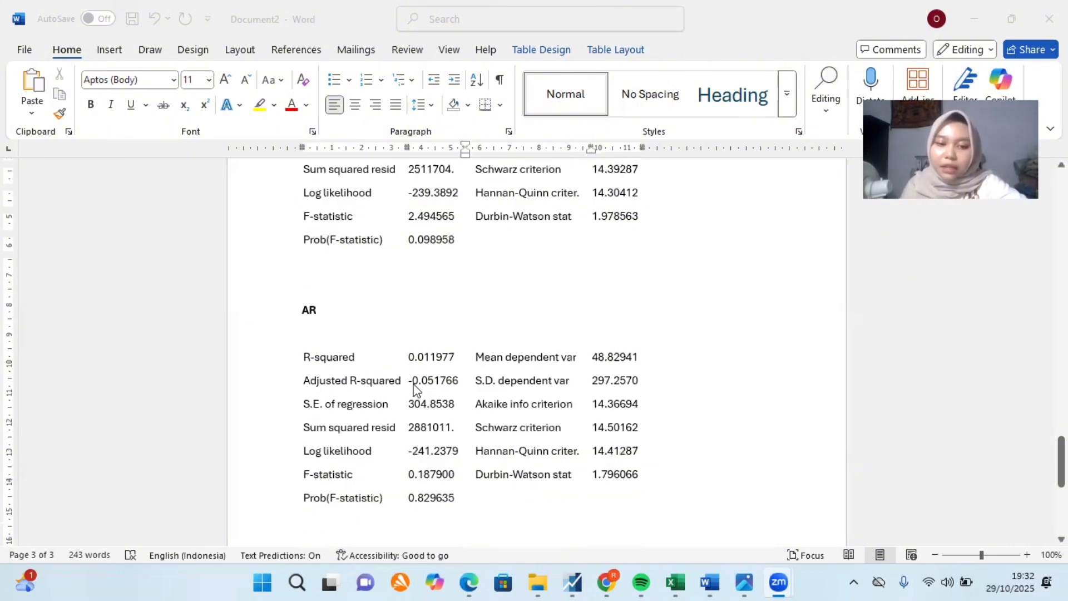
{"action": "scroll", "coordinate": [417, 387], "scroll_direction": "down", "scroll_amount": 3}
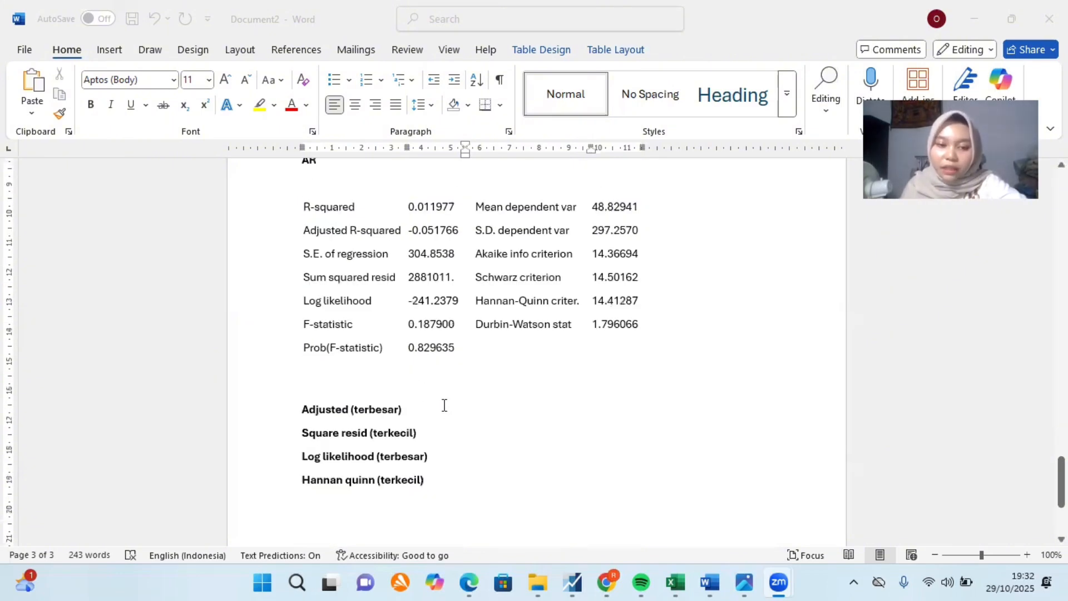
{"action": "left_click", "coordinate": [445, 405]}
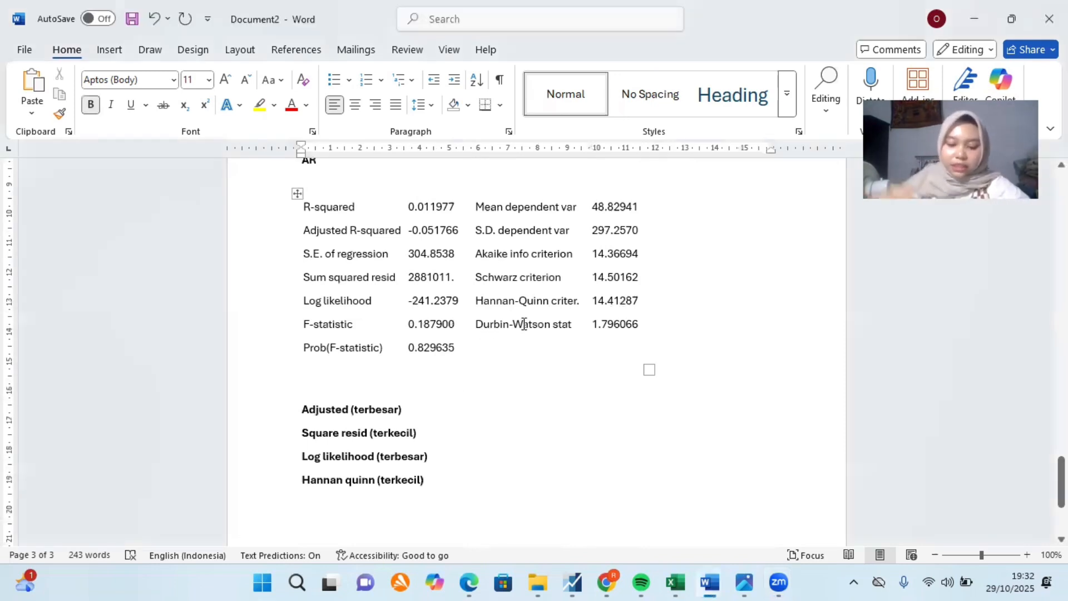
{"action": "type", "text": ":"}
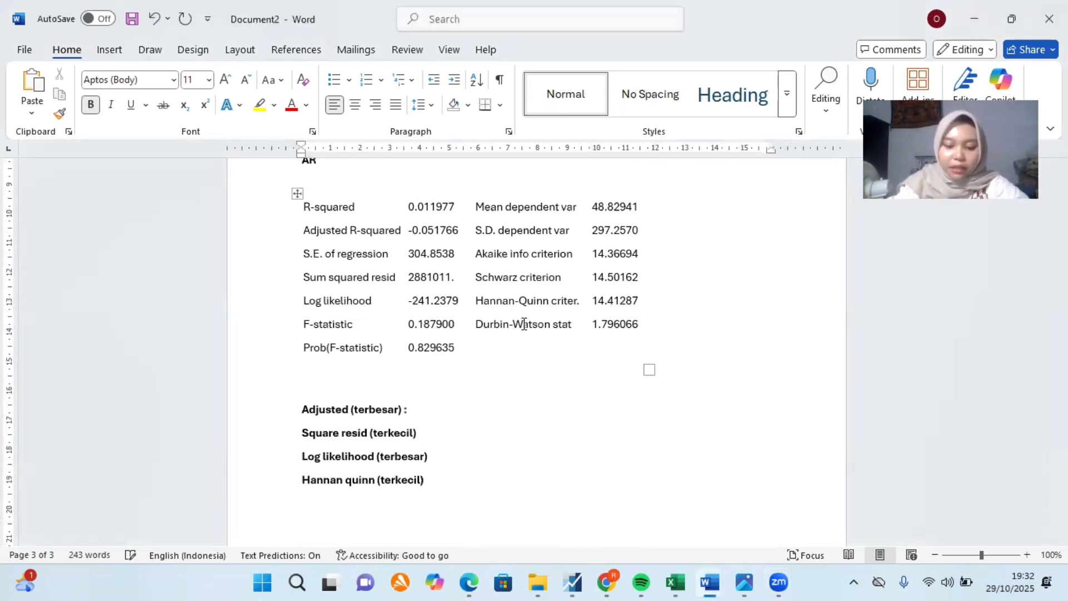
{"action": "type", "text": " MA"}
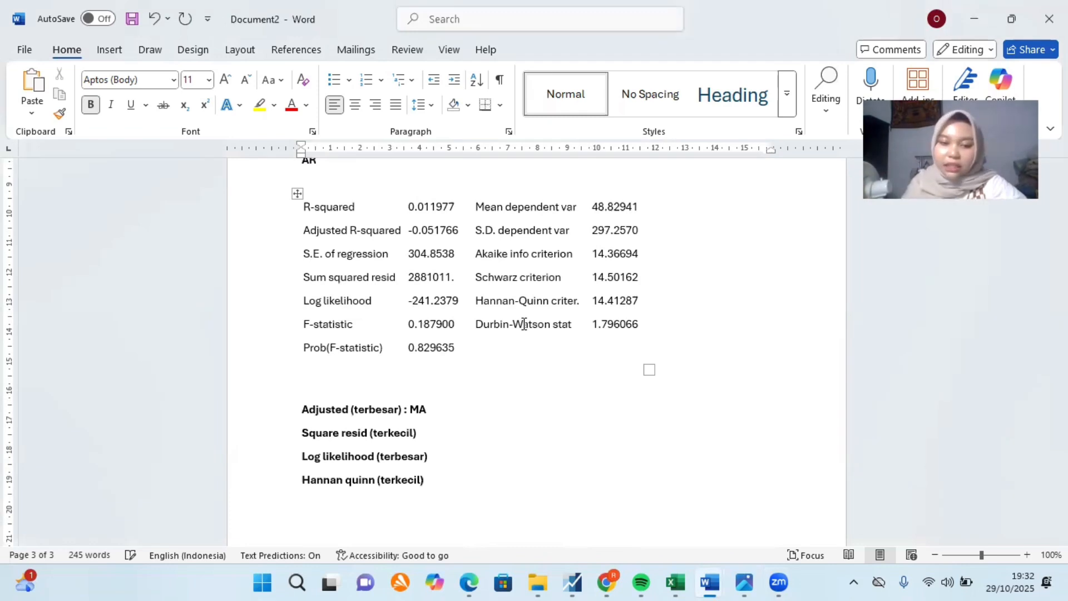
Step: Compare the sum squared resid of the MA and AR models and record ": MA" after the "Square resid (terkecil)" criterion
{"action": "left_click", "coordinate": [466, 442]}
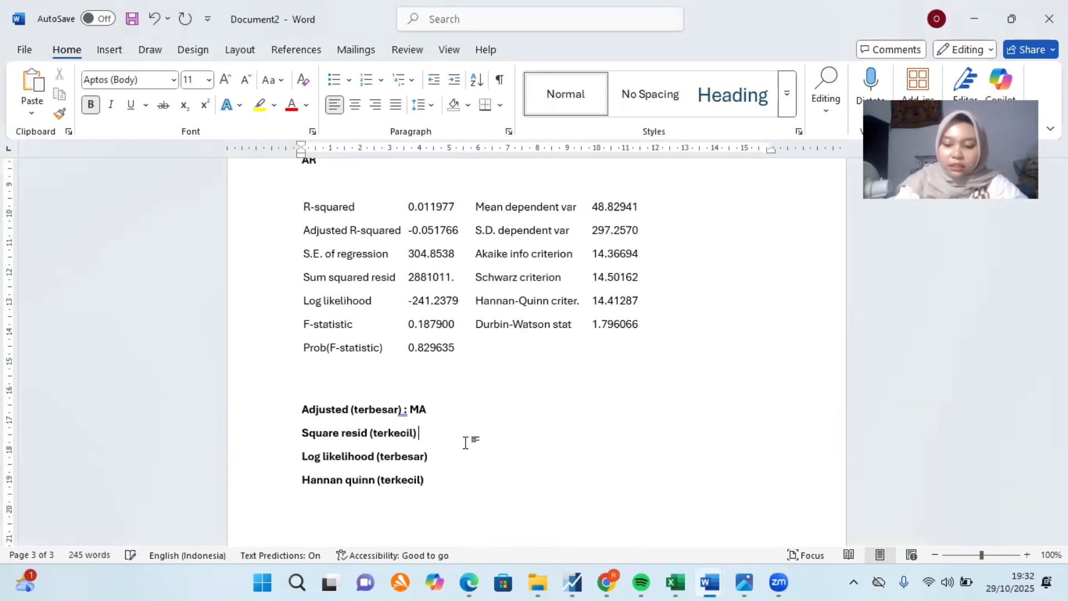
{"action": "type", "text": ":"}
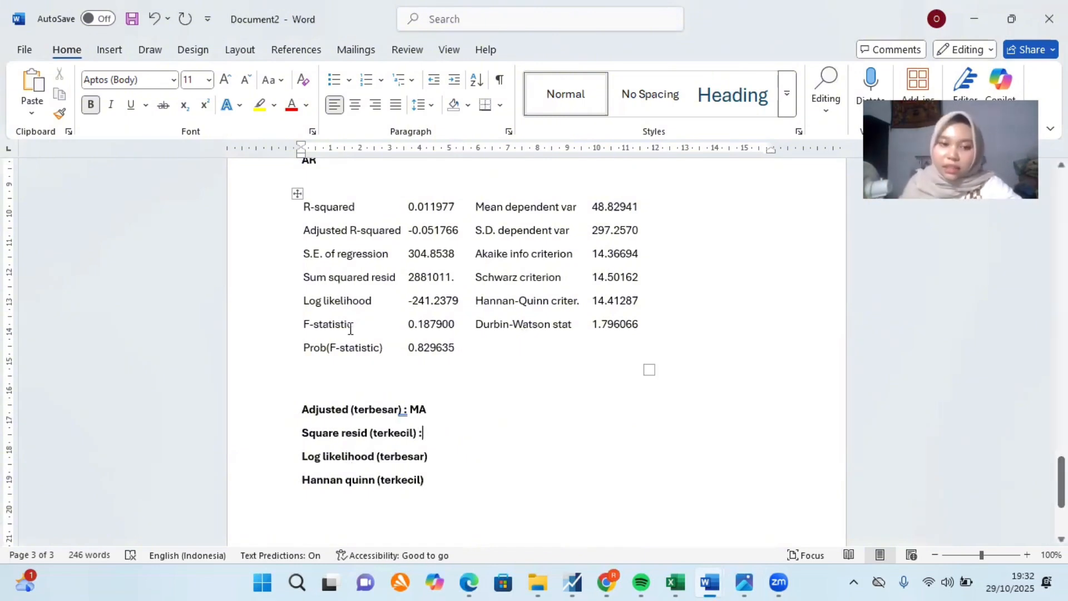
{"action": "scroll", "coordinate": [301, 348], "scroll_direction": "up", "scroll_amount": 1}
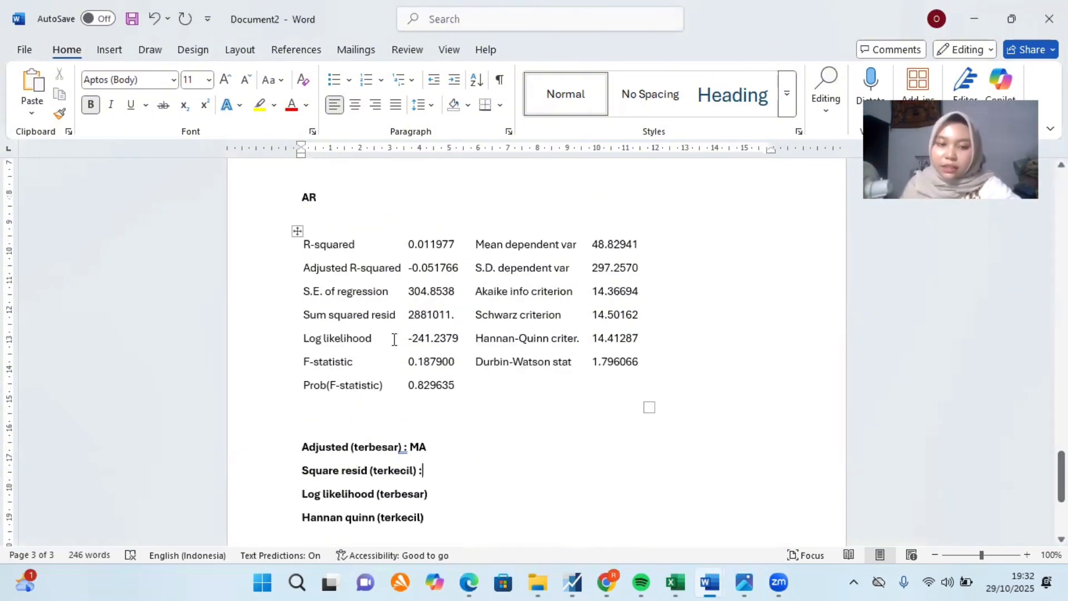
{"action": "scroll", "coordinate": [303, 310], "scroll_direction": "up", "scroll_amount": 1}
{"action": "scroll", "coordinate": [326, 320], "scroll_direction": "up", "scroll_amount": 2}
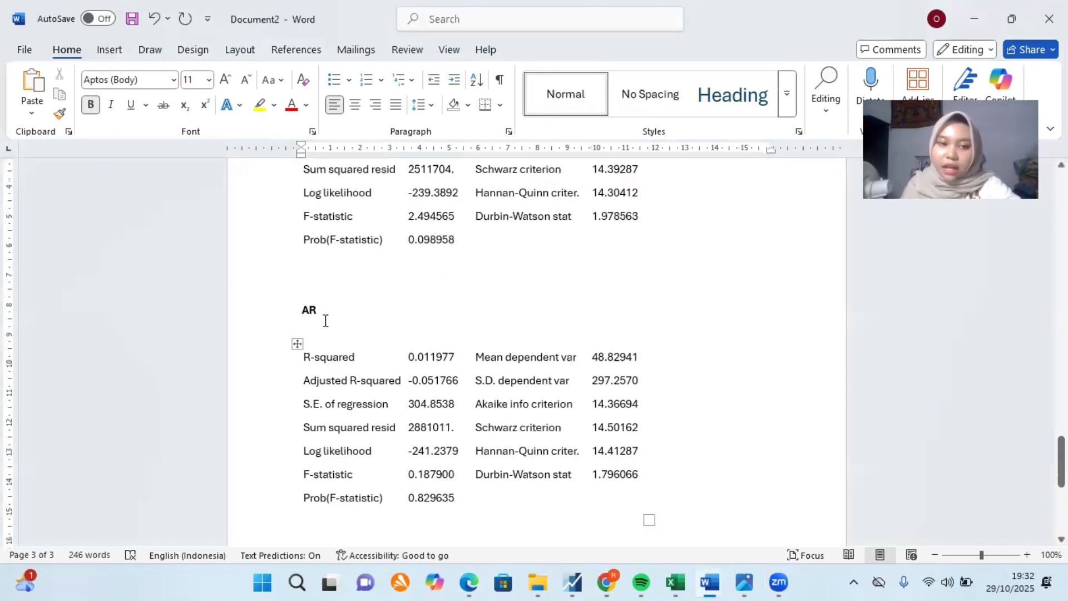
{"action": "scroll", "coordinate": [326, 320], "scroll_direction": "up", "scroll_amount": 3}
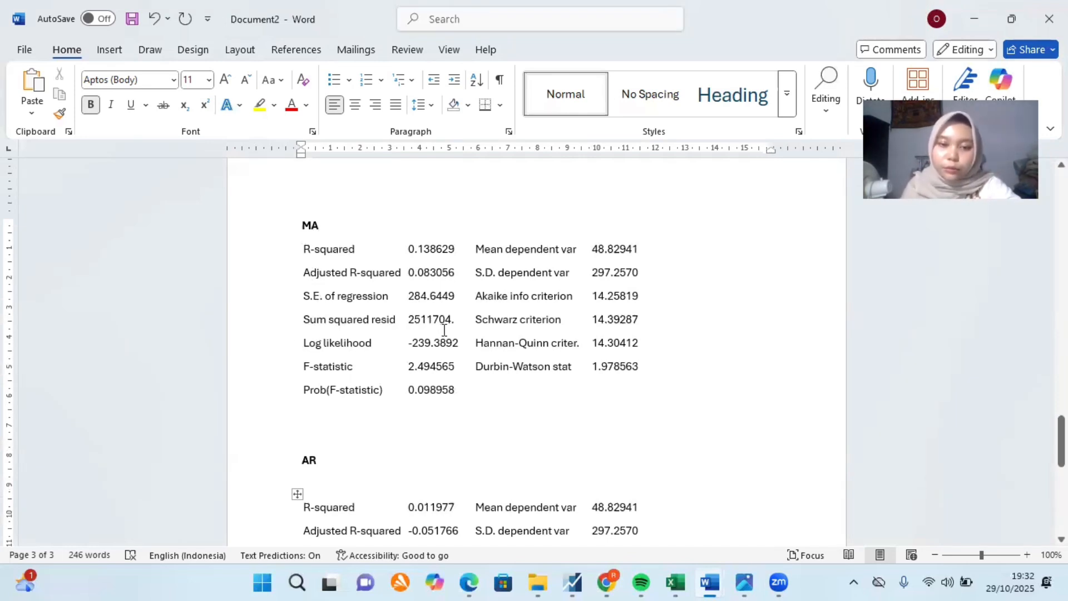
{"action": "scroll", "coordinate": [336, 486], "scroll_direction": "down", "scroll_amount": 2}
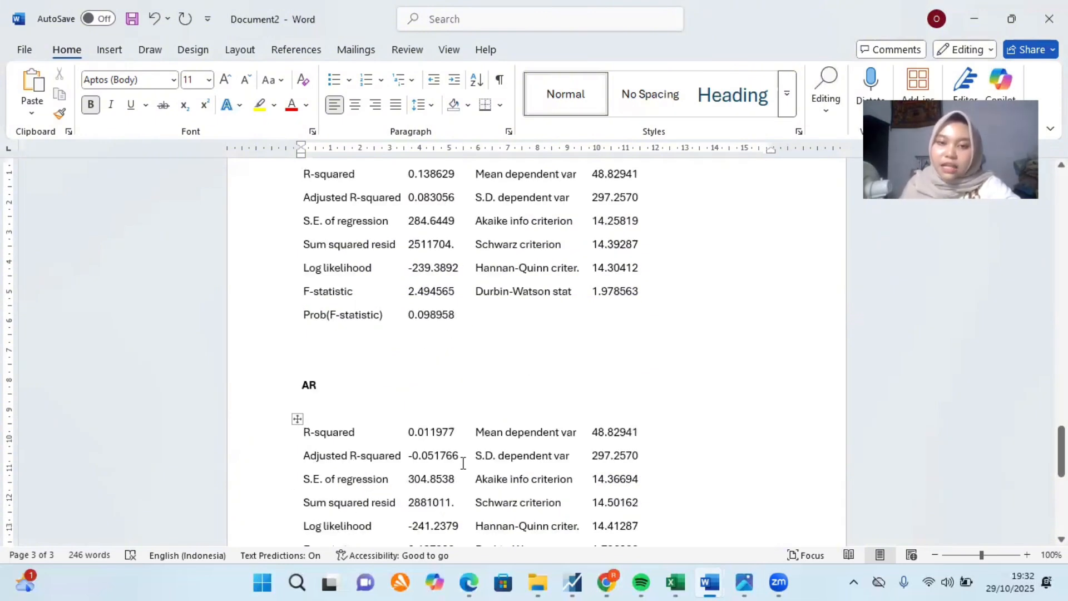
{"action": "scroll", "coordinate": [463, 463], "scroll_direction": "down", "scroll_amount": 2}
{"action": "scroll", "coordinate": [417, 456], "scroll_direction": "down", "scroll_amount": 3}
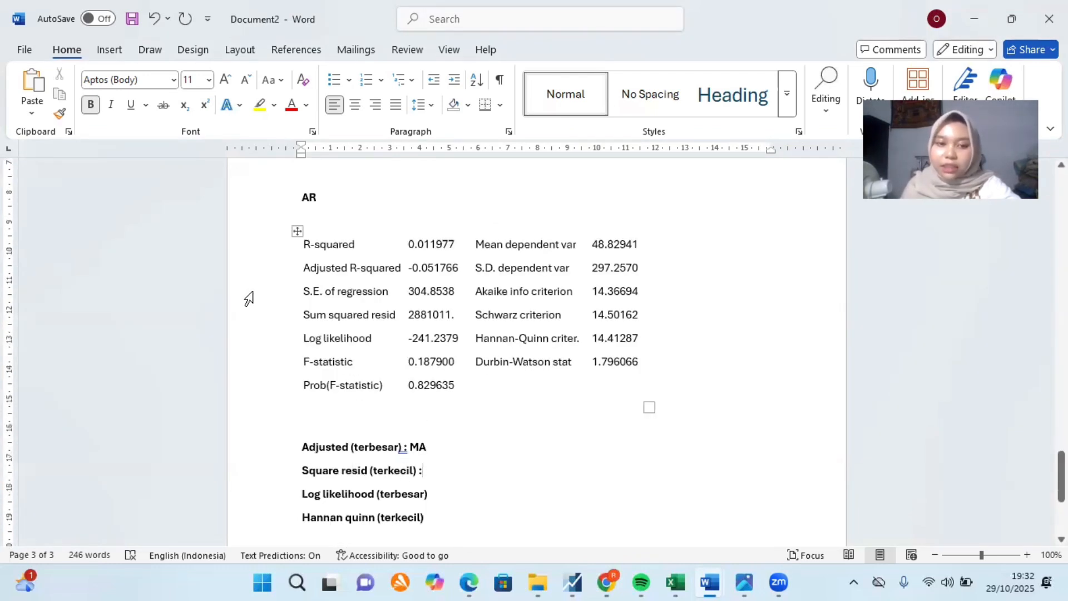
{"action": "scroll", "coordinate": [360, 286], "scroll_direction": "up", "scroll_amount": 1}
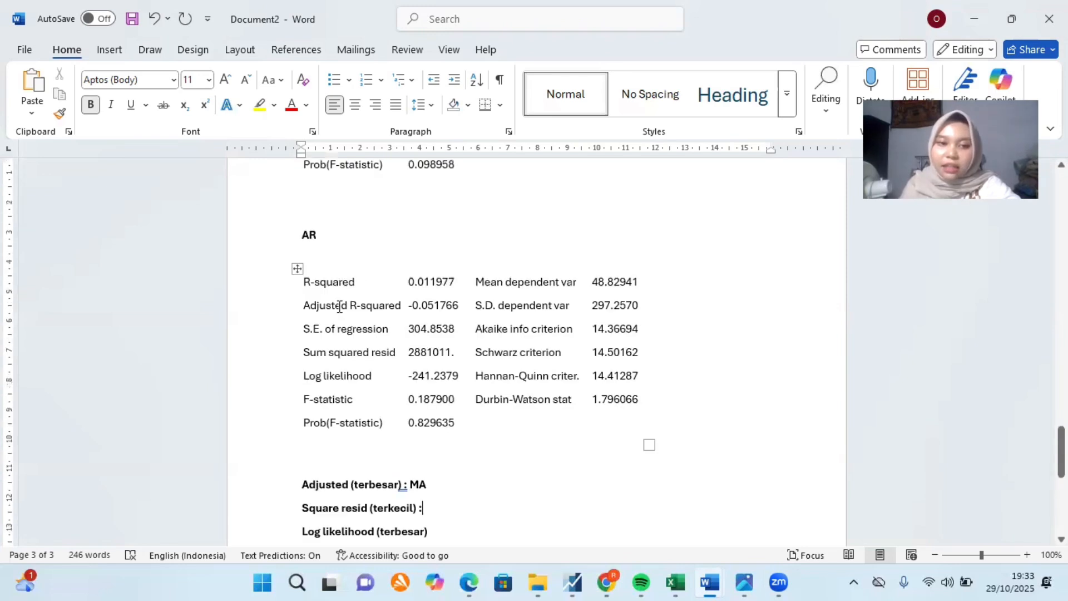
{"action": "scroll", "coordinate": [312, 300], "scroll_direction": "up", "scroll_amount": 4}
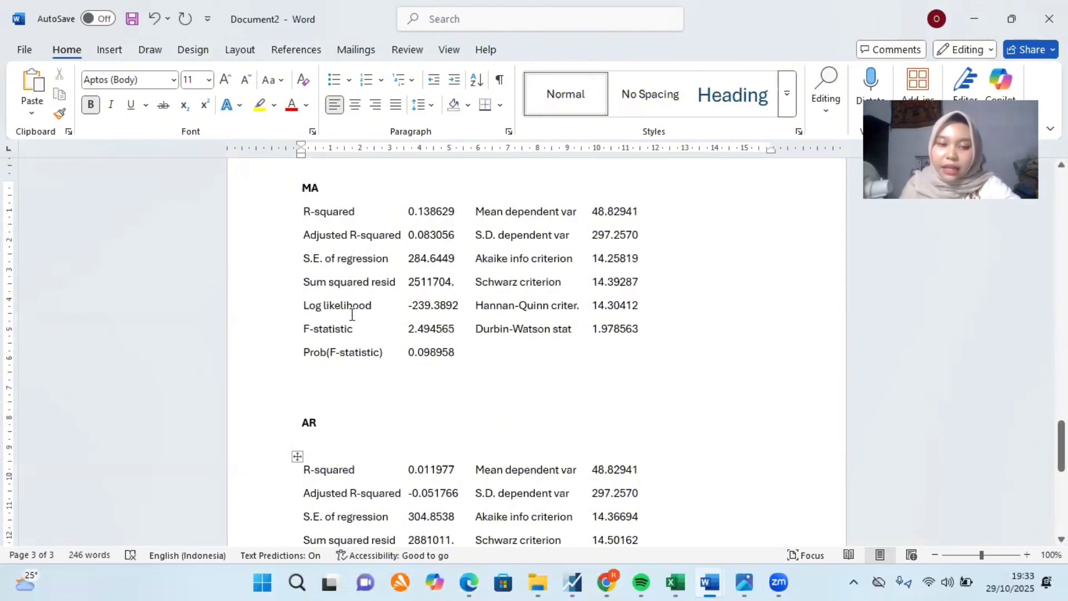
{"action": "scroll", "coordinate": [457, 461], "scroll_direction": "down", "scroll_amount": 4}
{"action": "left_click", "coordinate": [458, 470]}
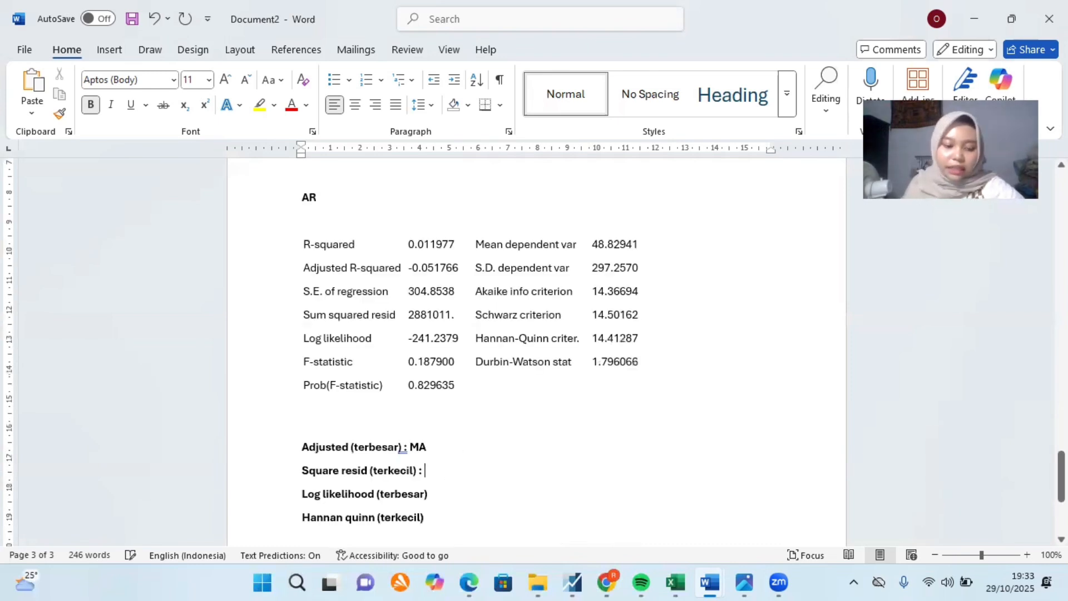
{"action": "type", "text": "MA"}
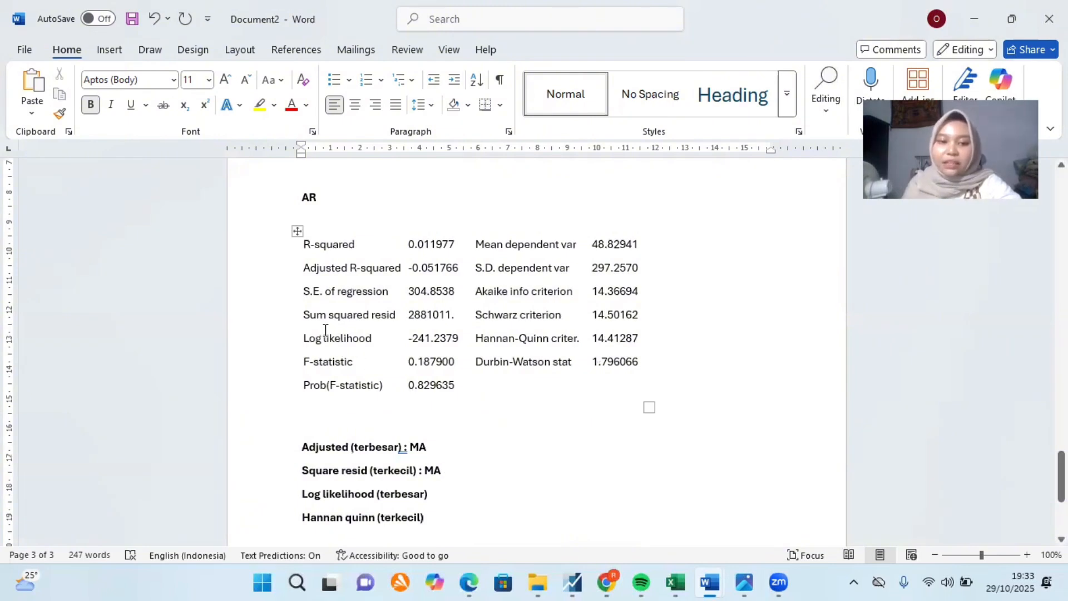
Step: Compare the log likelihood of the MA and AR models and record ": MA" after the "Log likelihood (terbesar)" criterion
{"action": "scroll", "coordinate": [310, 380], "scroll_direction": "up", "scroll_amount": 1}
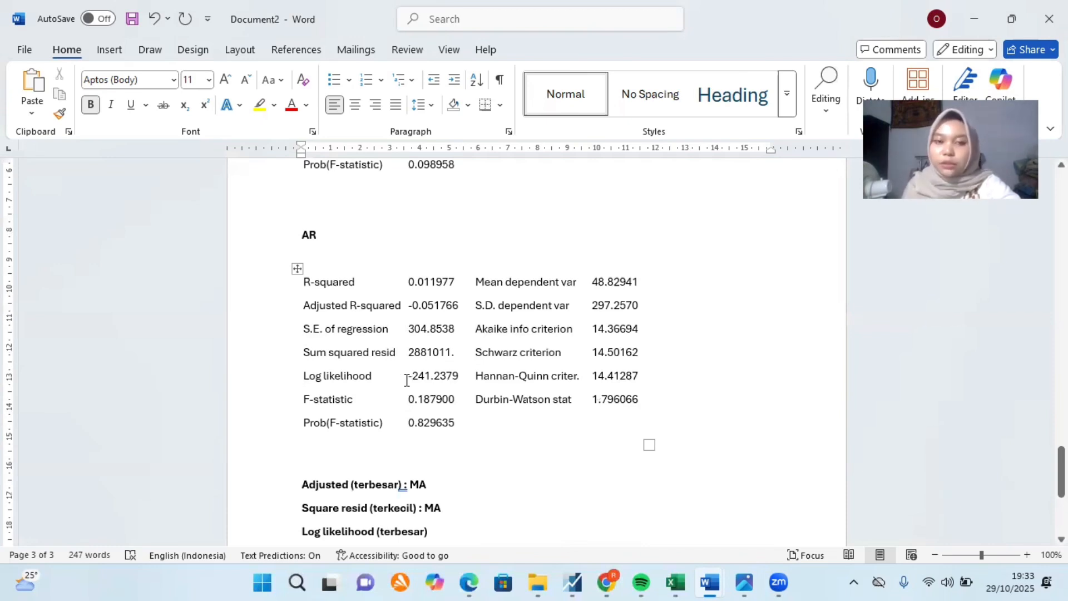
{"action": "scroll", "coordinate": [388, 384], "scroll_direction": "up", "scroll_amount": 2}
{"action": "scroll", "coordinate": [352, 368], "scroll_direction": "up", "scroll_amount": 1}
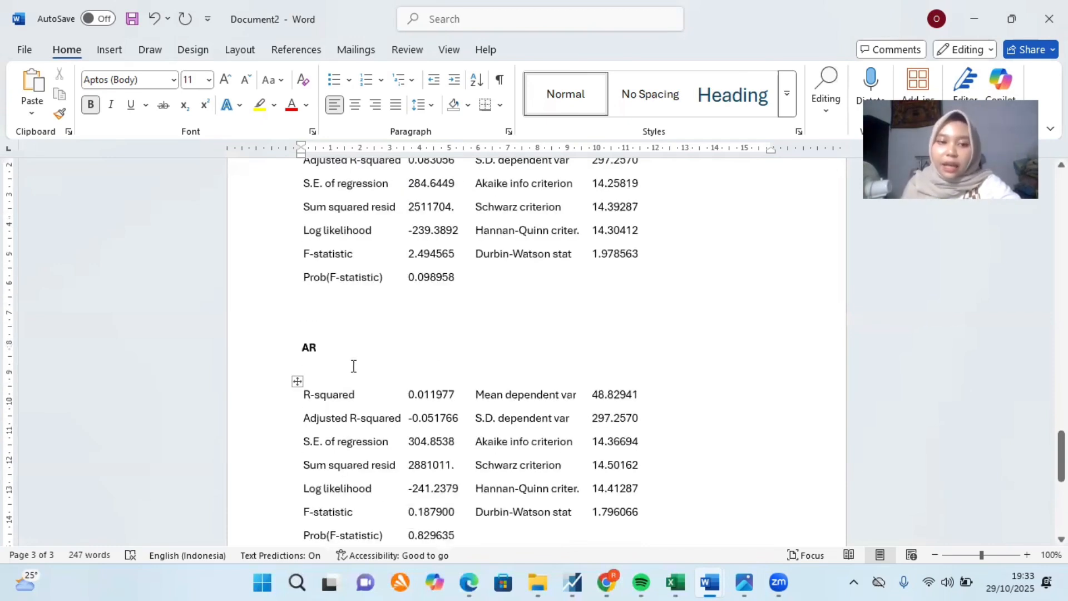
{"action": "scroll", "coordinate": [337, 356], "scroll_direction": "up", "scroll_amount": 2}
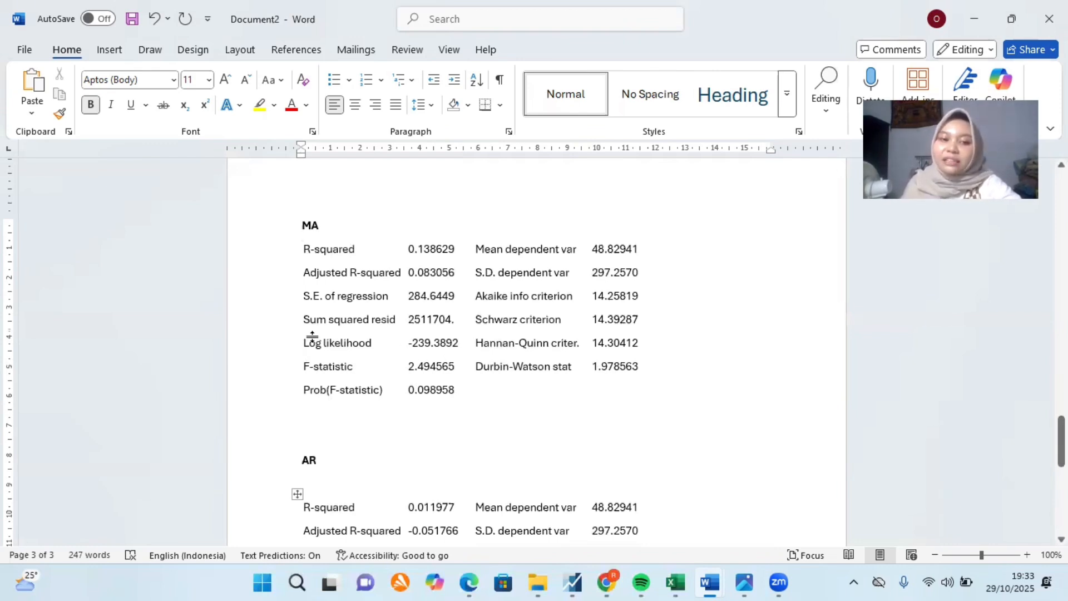
{"action": "scroll", "coordinate": [345, 354], "scroll_direction": "down", "scroll_amount": 2}
{"action": "scroll", "coordinate": [344, 354], "scroll_direction": "down", "scroll_amount": 5}
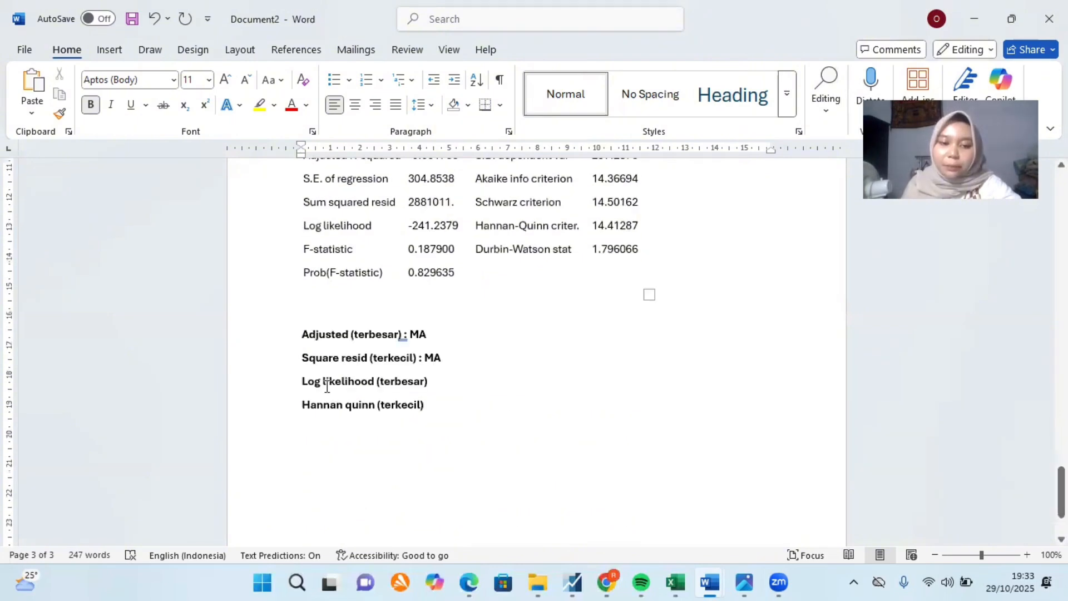
{"action": "scroll", "coordinate": [366, 383], "scroll_direction": "up", "scroll_amount": 3}
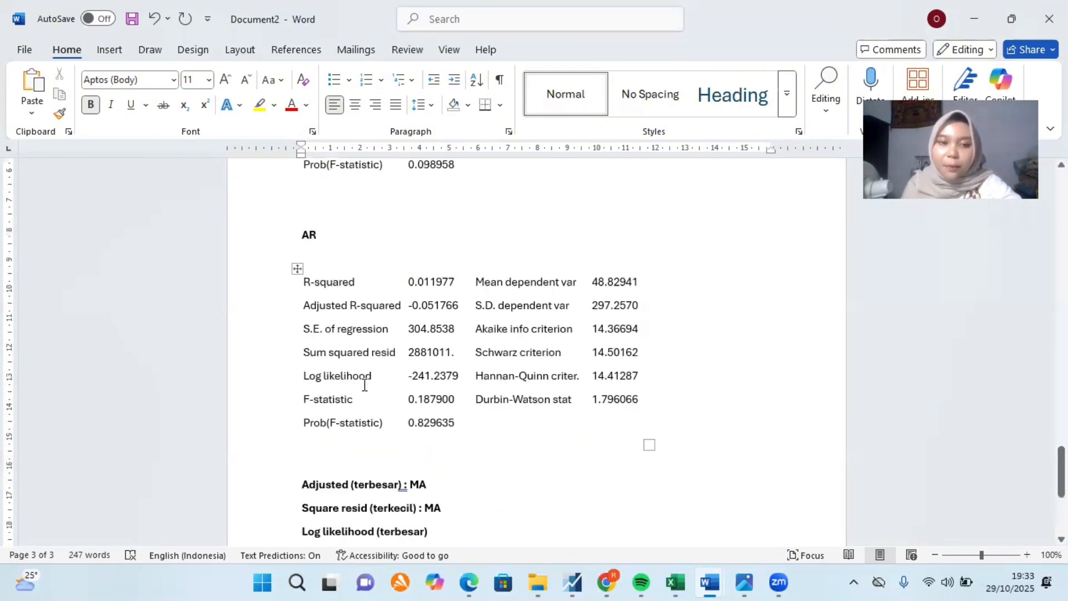
{"action": "scroll", "coordinate": [364, 384], "scroll_direction": "up", "scroll_amount": 4}
{"action": "scroll", "coordinate": [323, 346], "scroll_direction": "up", "scroll_amount": 1}
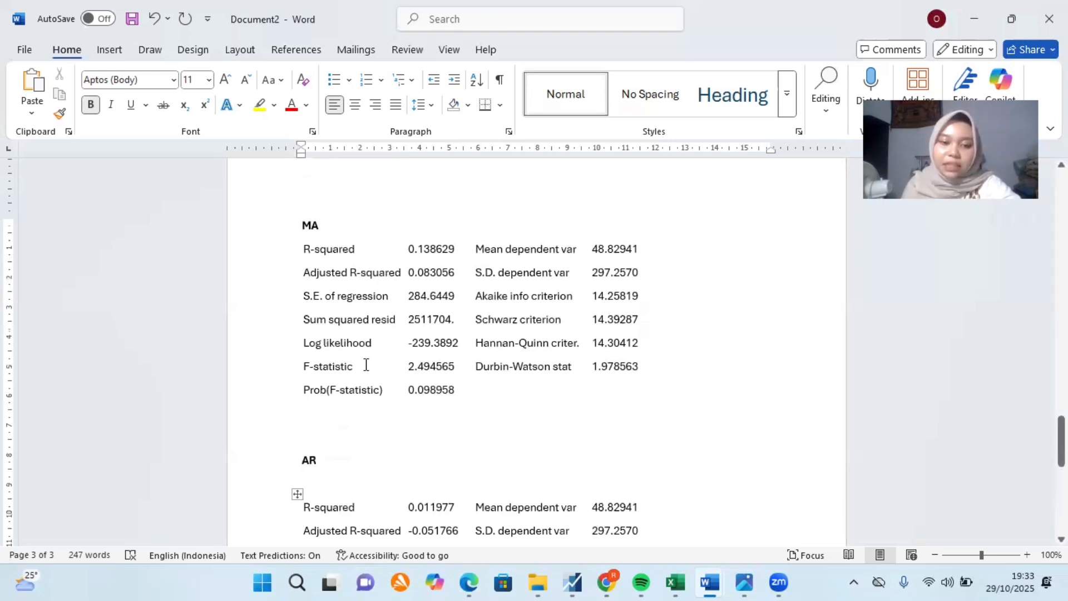
{"action": "scroll", "coordinate": [365, 363], "scroll_direction": "down", "scroll_amount": 1}
{"action": "scroll", "coordinate": [352, 384], "scroll_direction": "down", "scroll_amount": 1}
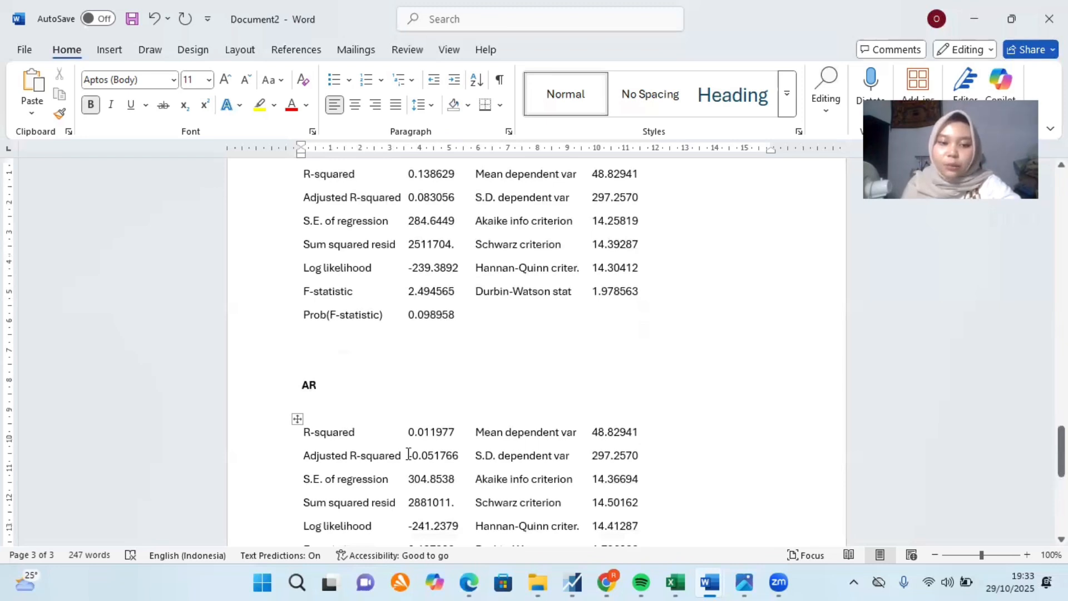
{"action": "scroll", "coordinate": [465, 389], "scroll_direction": "down", "scroll_amount": 8}
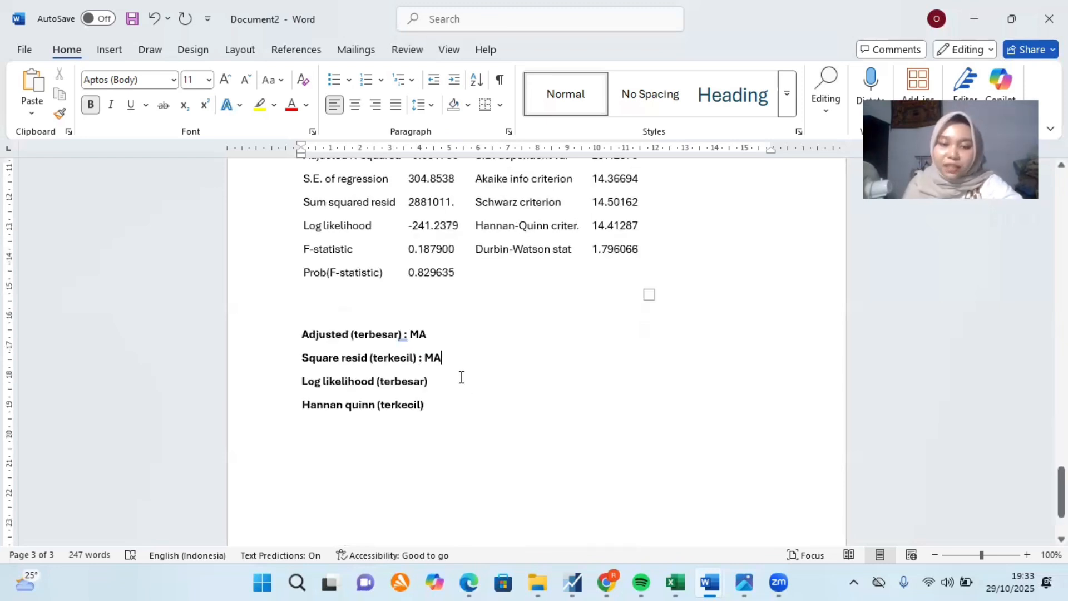
{"action": "key", "text": "Down"}
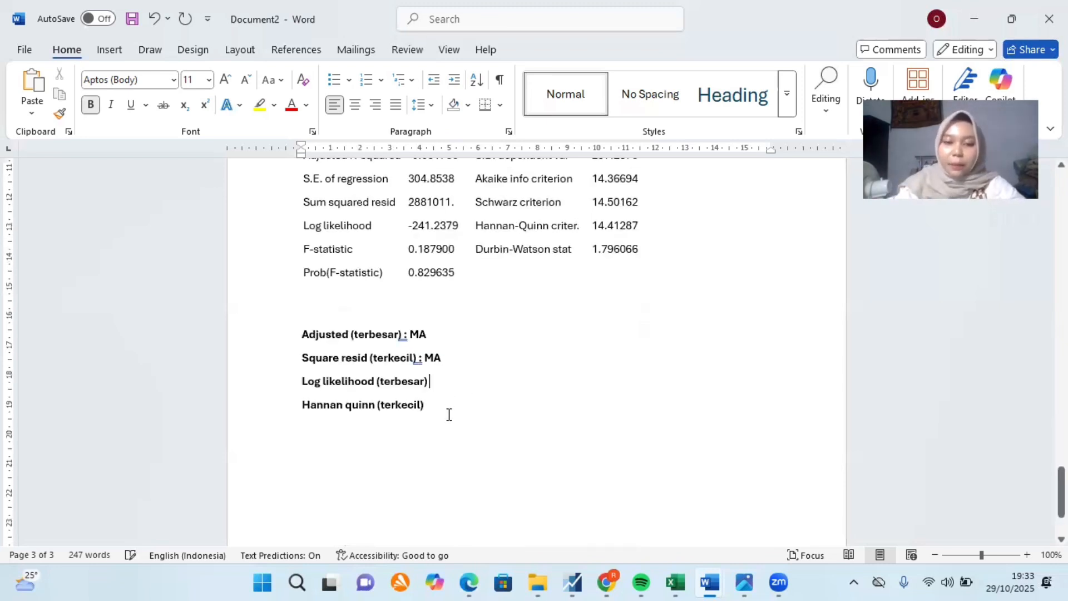
{"action": "type", "text": ": M"}
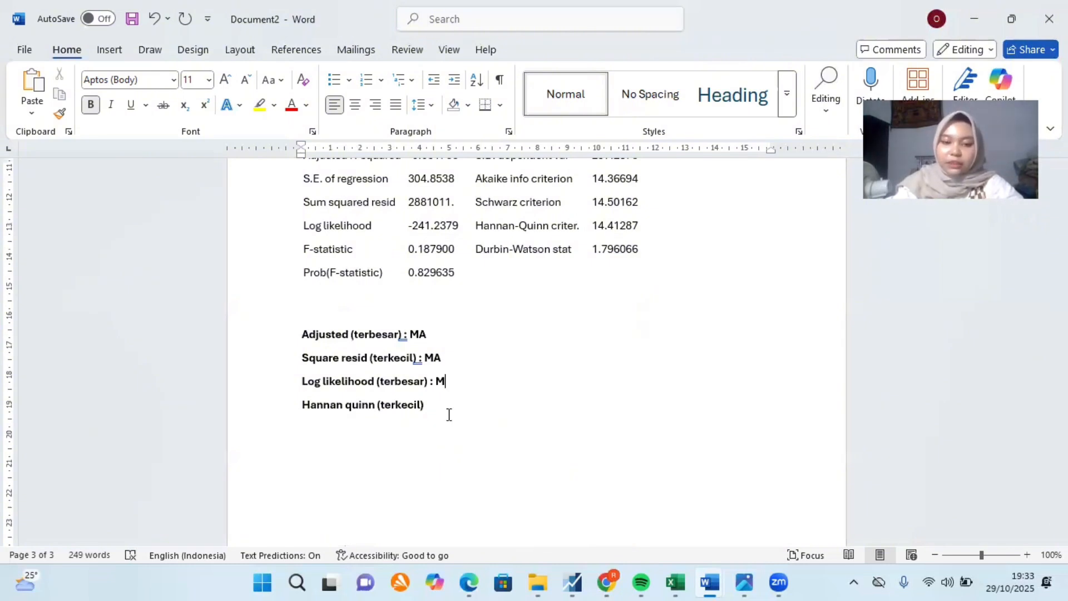
{"action": "type", "text": "A"}
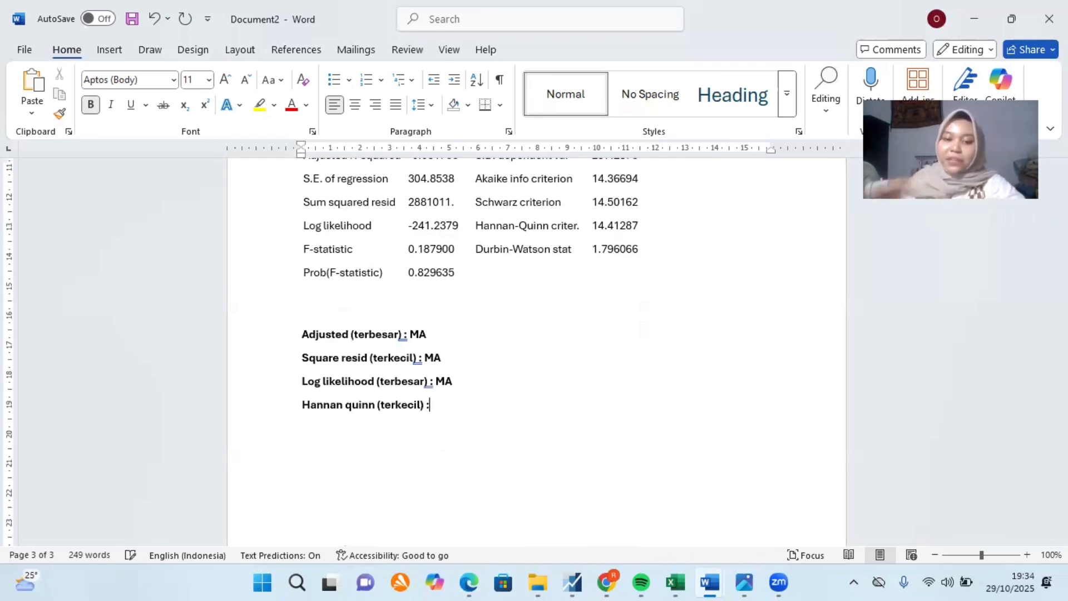
Step: Compare the Hannan-Quinn values of the MA and AR models and record ": MA" after the "Hannan quinn (terkecil)" criterion
{"action": "type", "text": " :"}
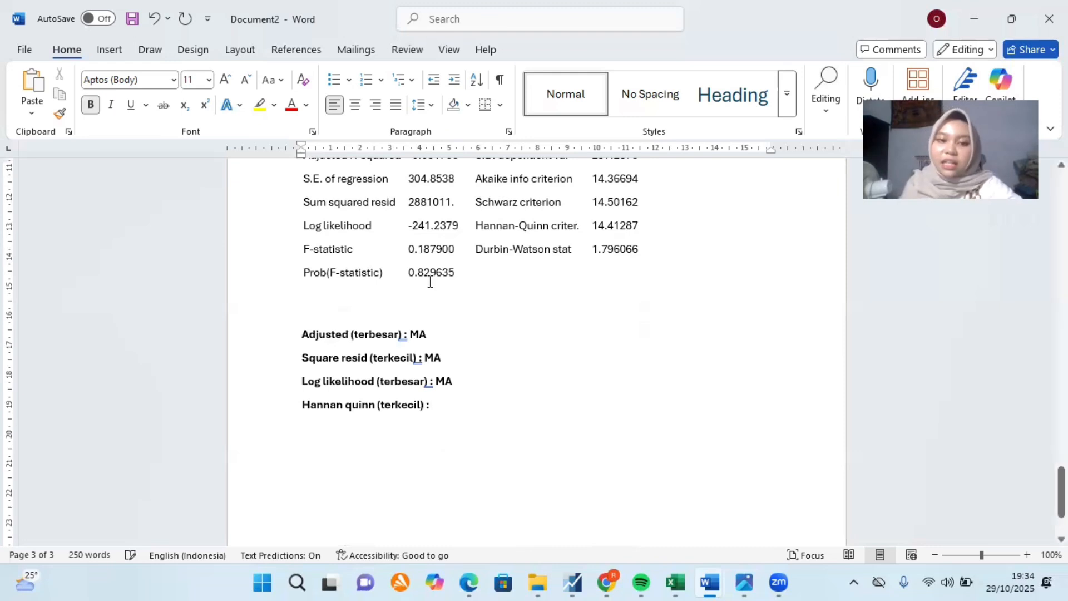
{"action": "scroll", "coordinate": [441, 284], "scroll_direction": "up", "scroll_amount": 2}
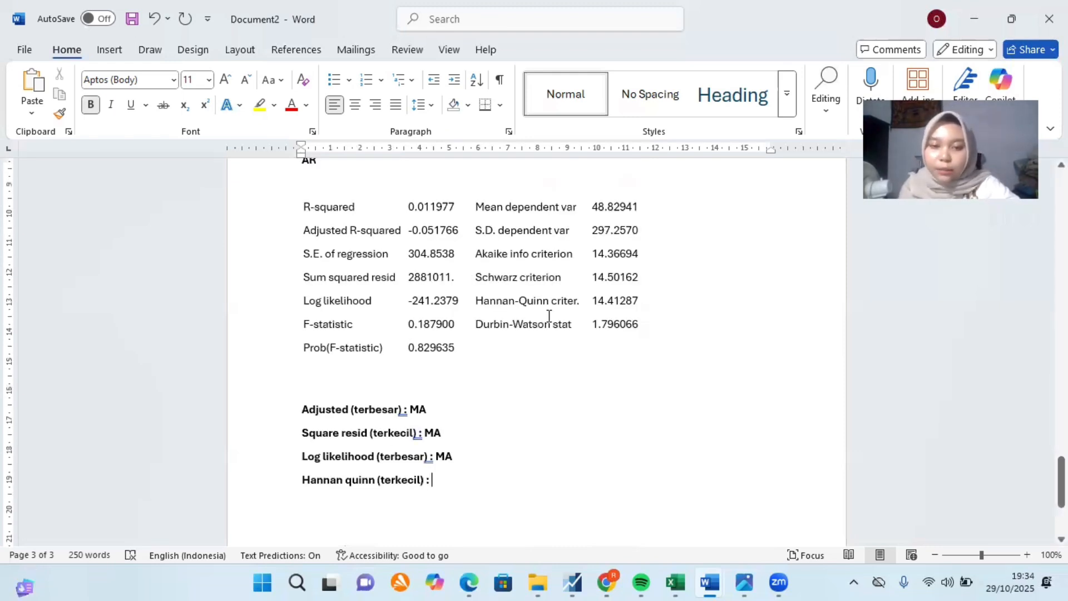
{"action": "scroll", "coordinate": [543, 320], "scroll_direction": "up", "scroll_amount": 1}
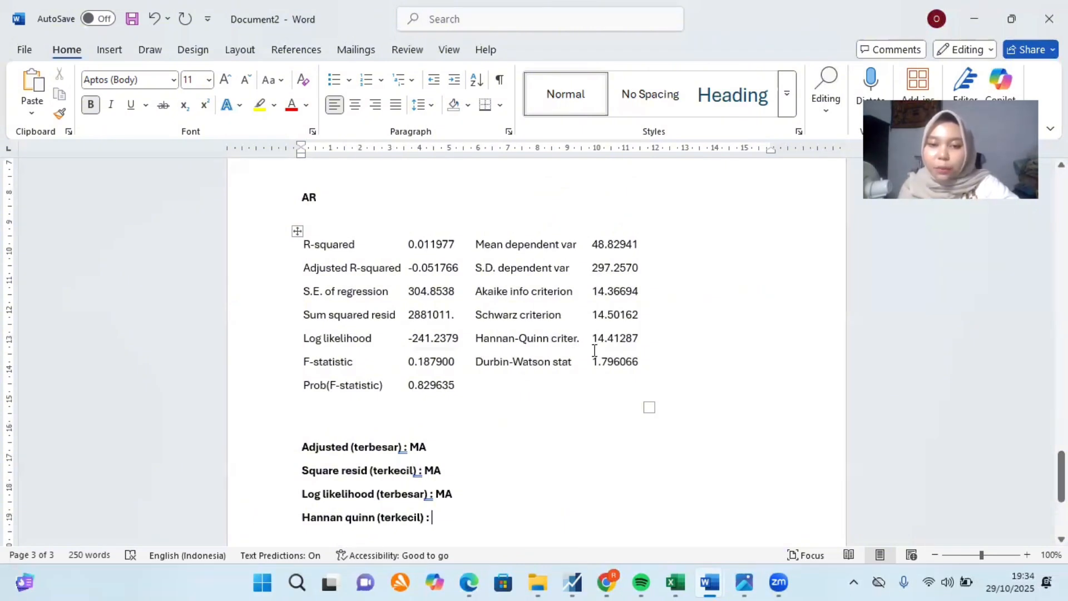
{"action": "scroll", "coordinate": [412, 303], "scroll_direction": "up", "scroll_amount": 5}
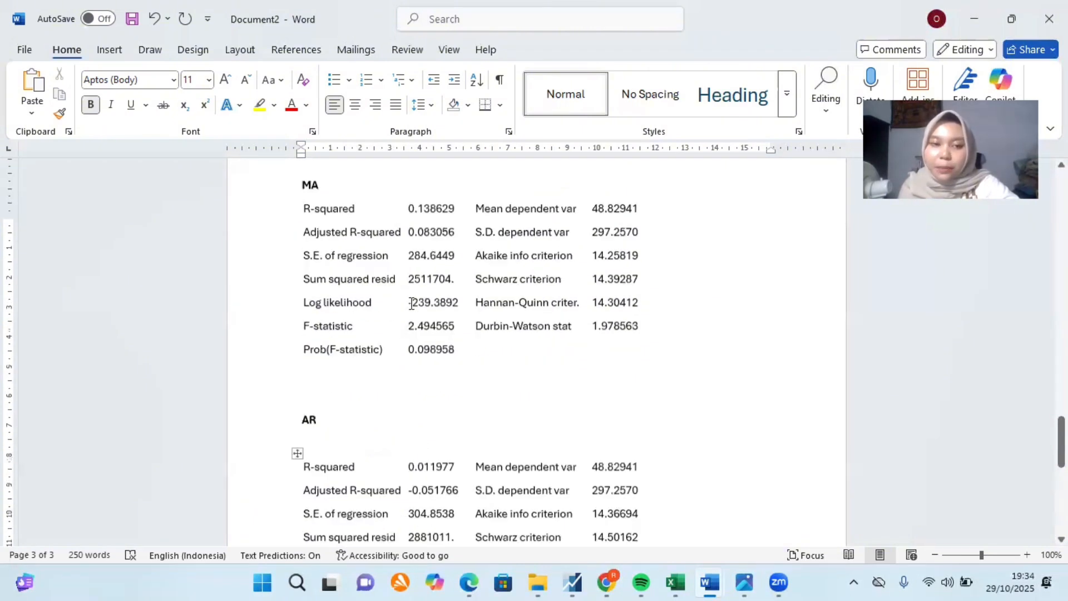
{"action": "scroll", "coordinate": [534, 341], "scroll_direction": "up", "scroll_amount": 1}
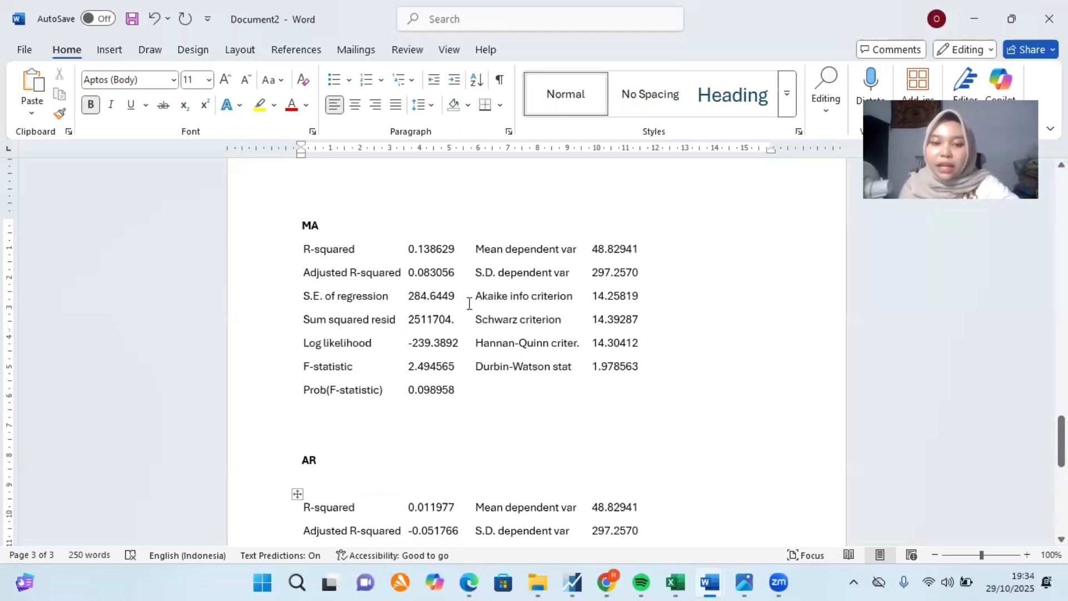
{"action": "scroll", "coordinate": [474, 316], "scroll_direction": "down", "scroll_amount": 3}
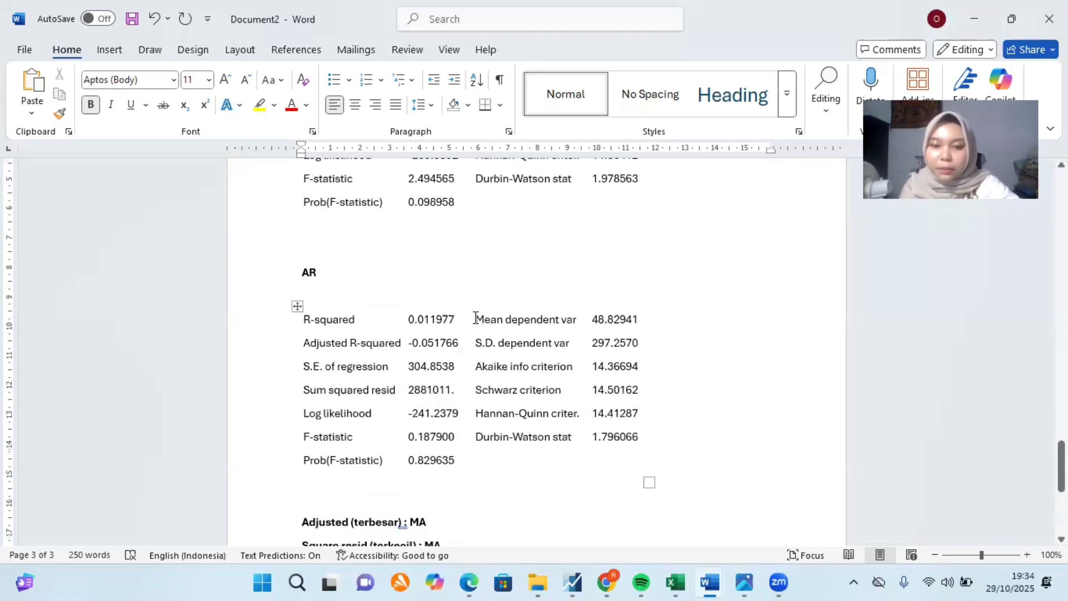
{"action": "scroll", "coordinate": [475, 316], "scroll_direction": "down", "scroll_amount": 3}
{"action": "scroll", "coordinate": [458, 327], "scroll_direction": "down", "scroll_amount": 1}
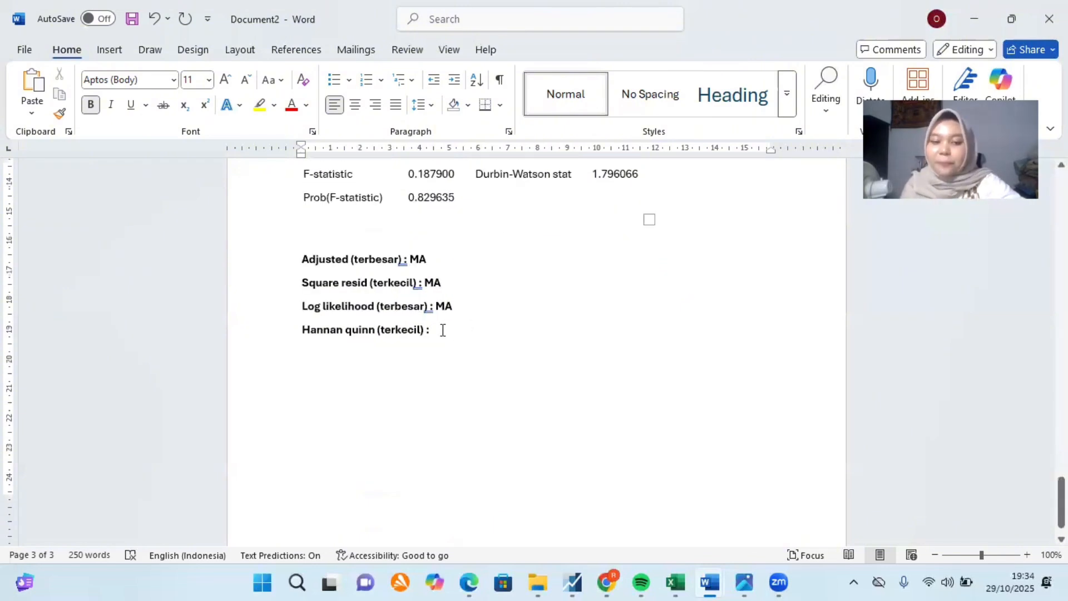
{"action": "left_click", "coordinate": [438, 351]}
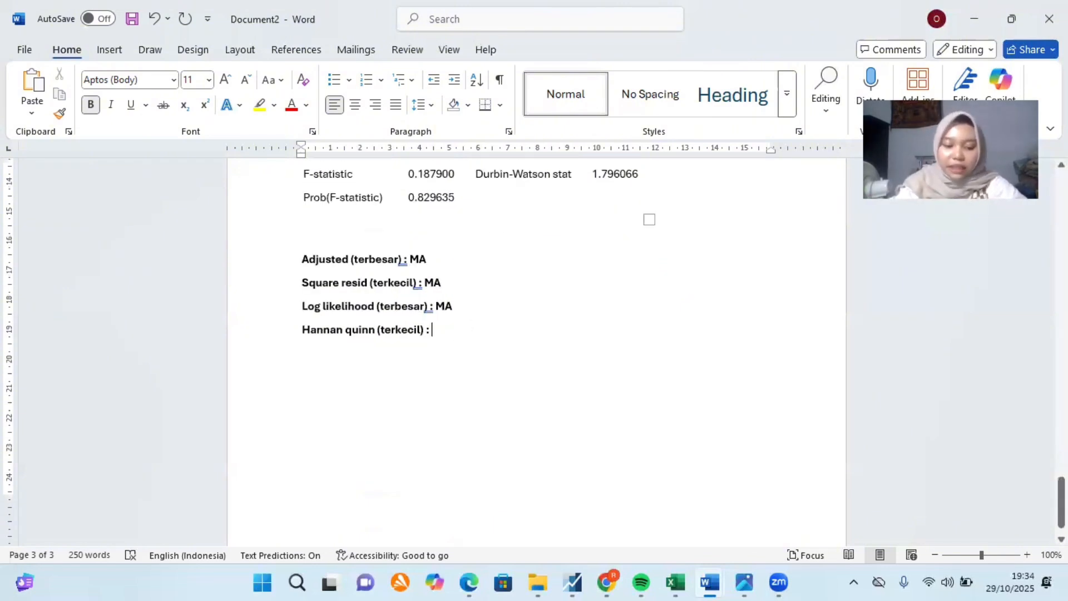
{"action": "type", "text": "MA"}
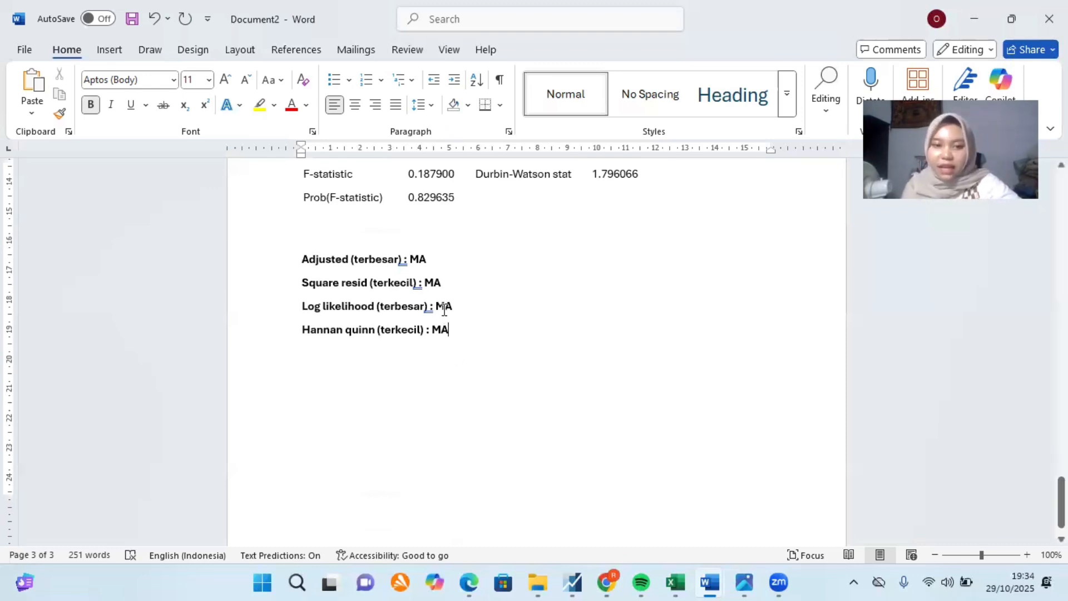
Step: Review the MA and AR statistics, switch to the EViews window holding the AR(12) equation, and reposition that equation's window
{"action": "scroll", "coordinate": [446, 303], "scroll_direction": "up", "scroll_amount": 5}
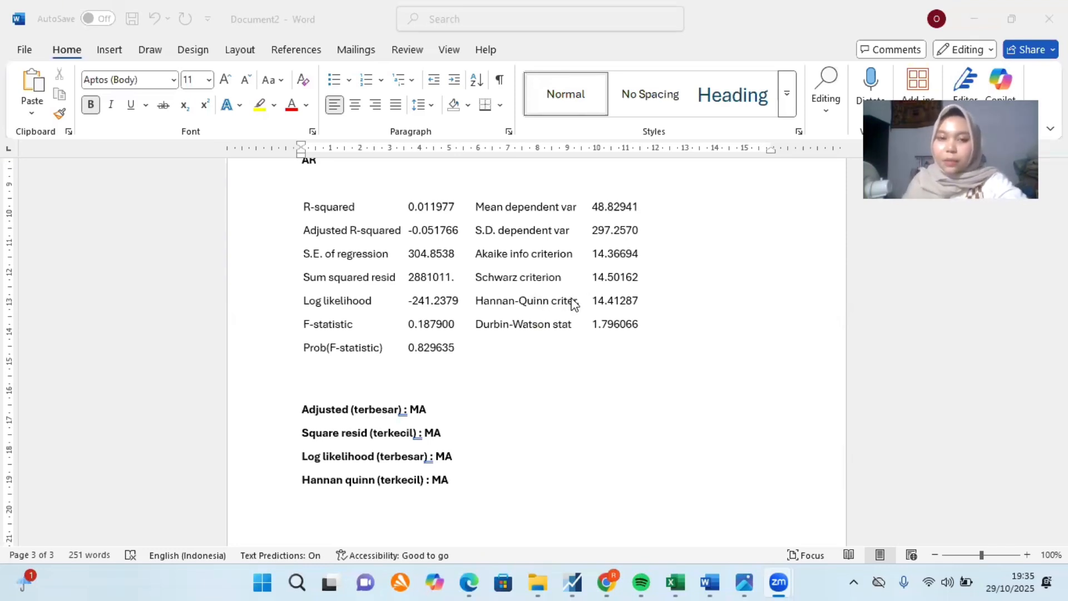
{"action": "scroll", "coordinate": [561, 287], "scroll_direction": "up", "scroll_amount": 3}
{"action": "scroll", "coordinate": [559, 288], "scroll_direction": "up", "scroll_amount": 6}
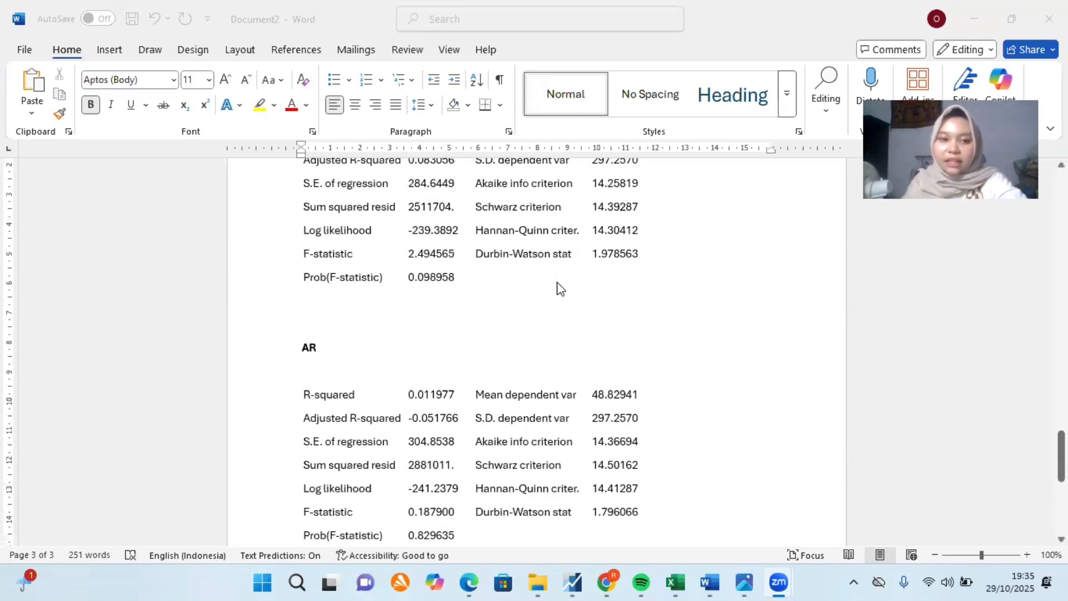
{"action": "scroll", "coordinate": [520, 325], "scroll_direction": "down", "scroll_amount": 6}
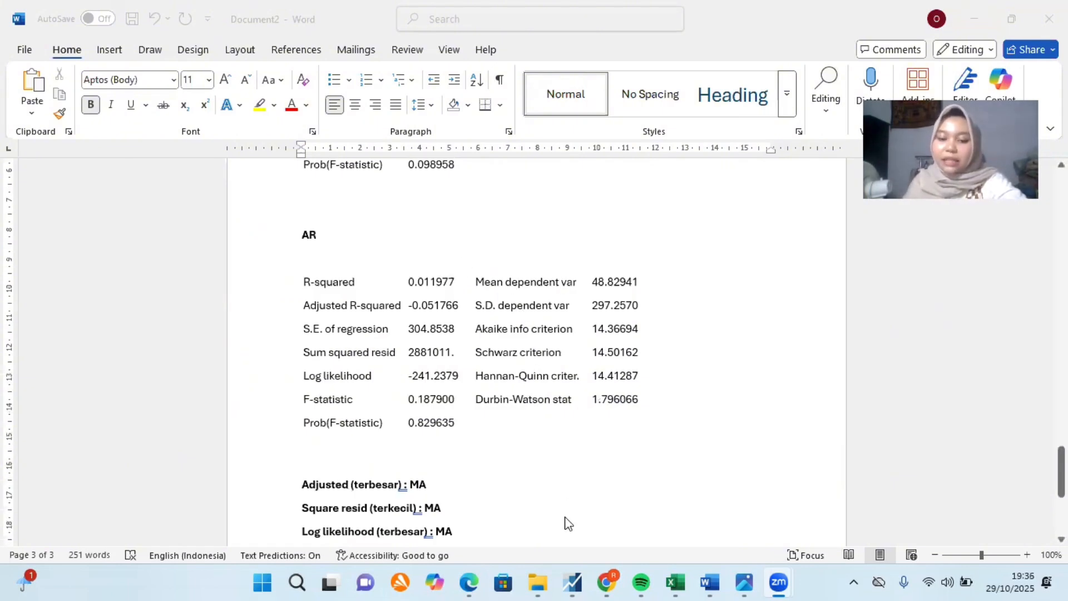
{"action": "mouse_move", "coordinate": [588, 583]}
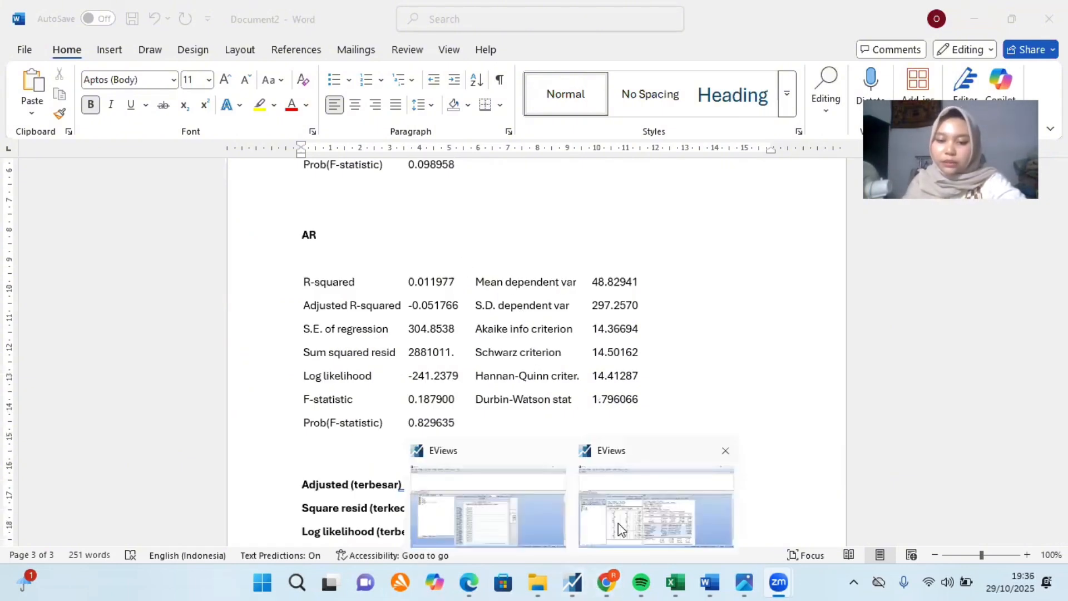
{"action": "left_click", "coordinate": [618, 523]}
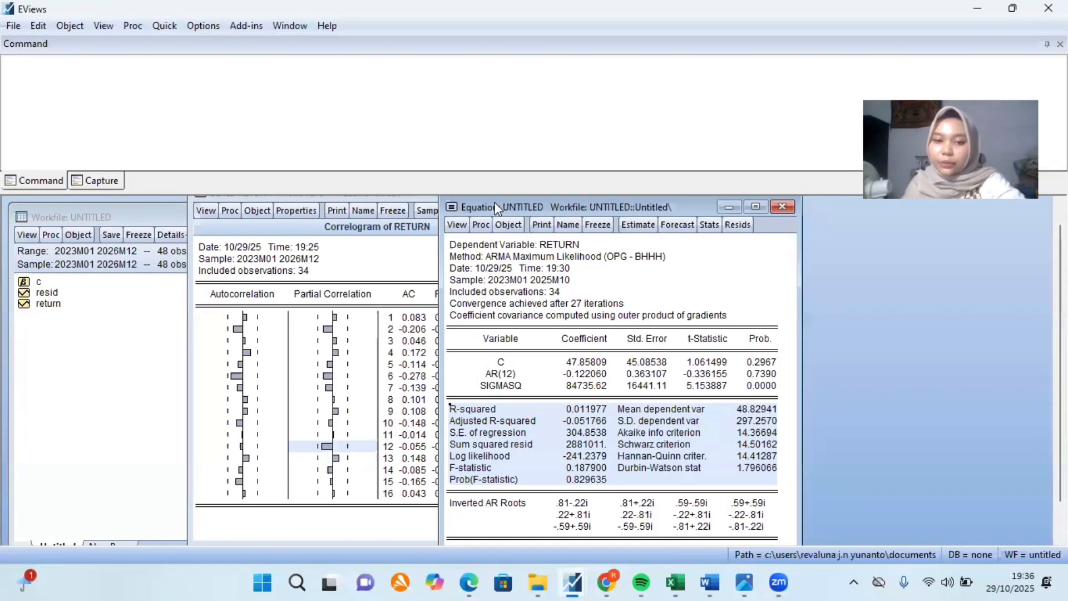
{"action": "left_click_drag", "start_coordinate": [495, 202], "coordinate": [403, 195]}
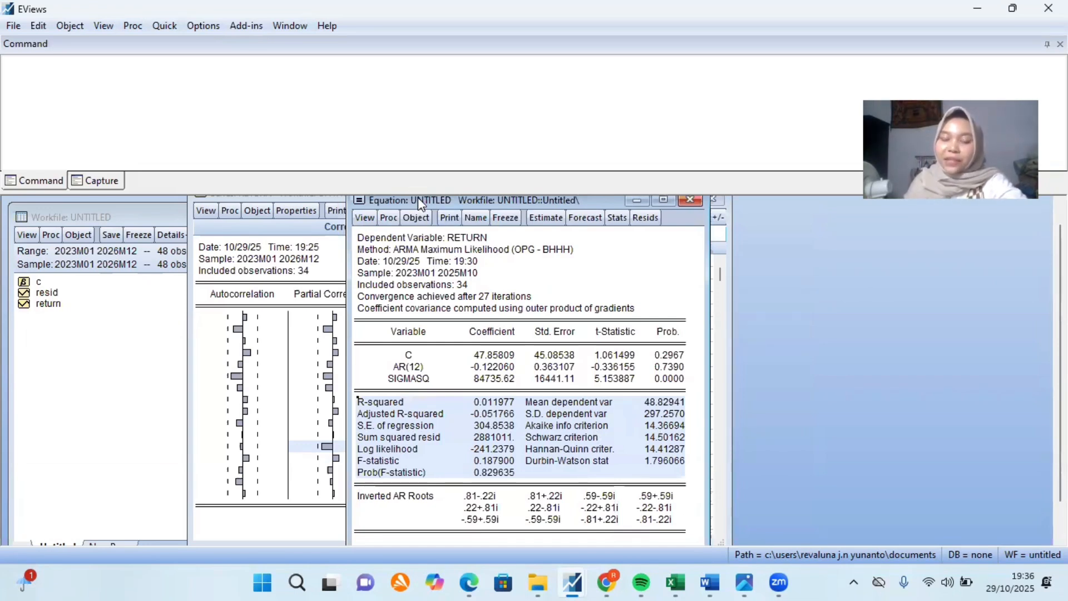
{"action": "left_click_drag", "start_coordinate": [418, 198], "coordinate": [433, 197]}
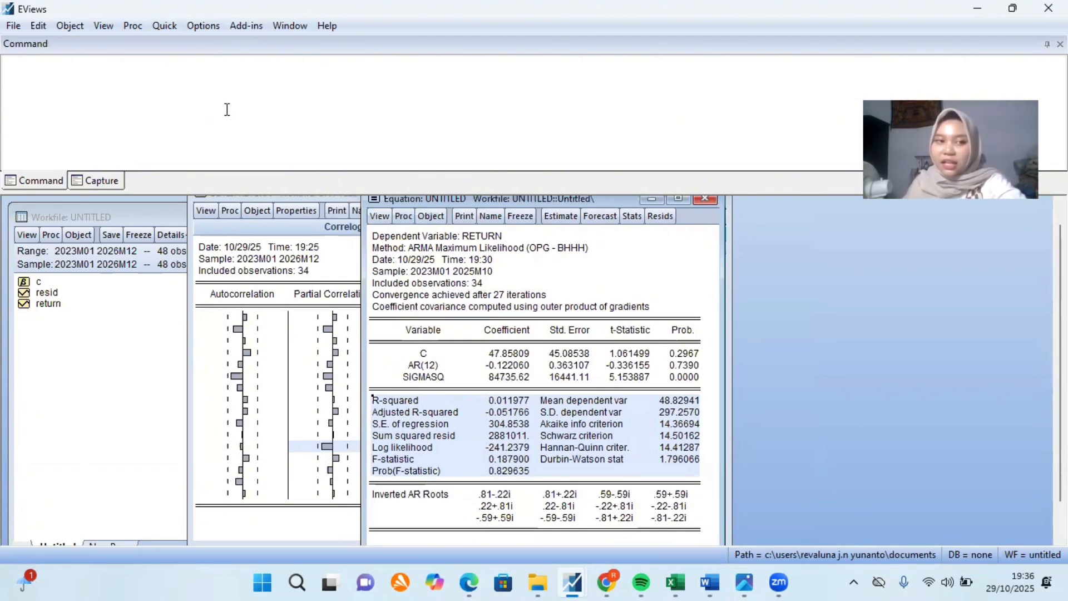
Step: Estimate the least squares equation "return c MA(6)" over the sample 2023M01 2026M12, deleting the untitled AR(12) equation
{"action": "left_click", "coordinate": [169, 28]}
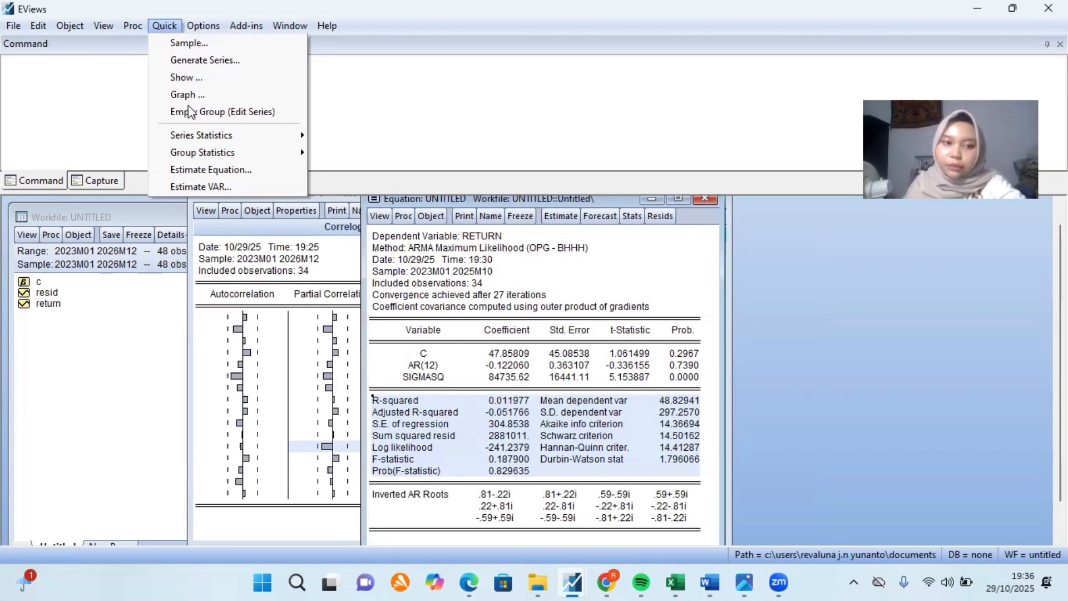
{"action": "left_click", "coordinate": [204, 138]}
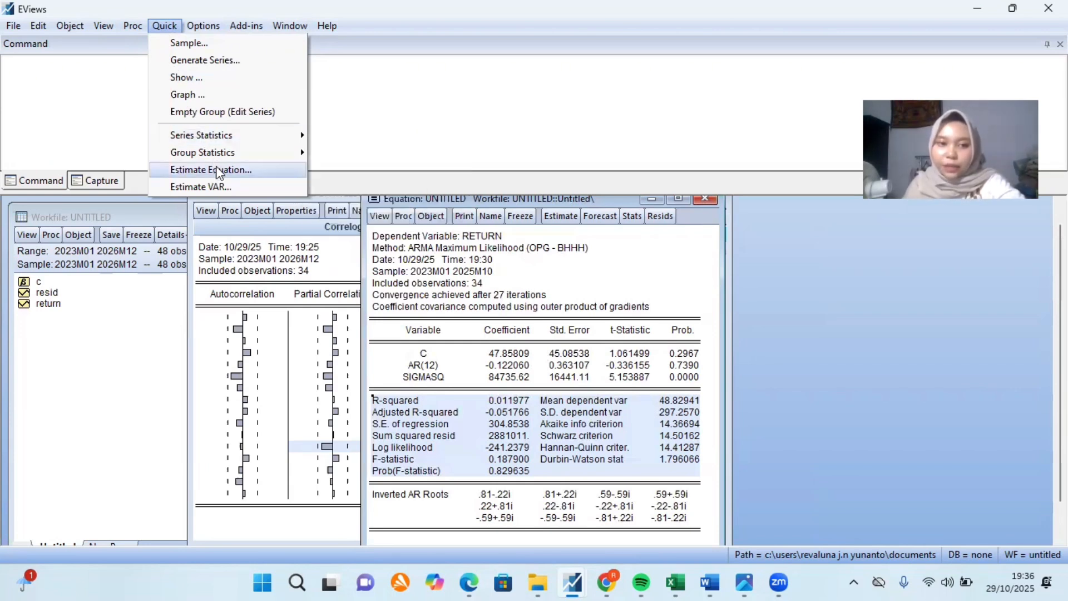
{"action": "left_click", "coordinate": [259, 170]}
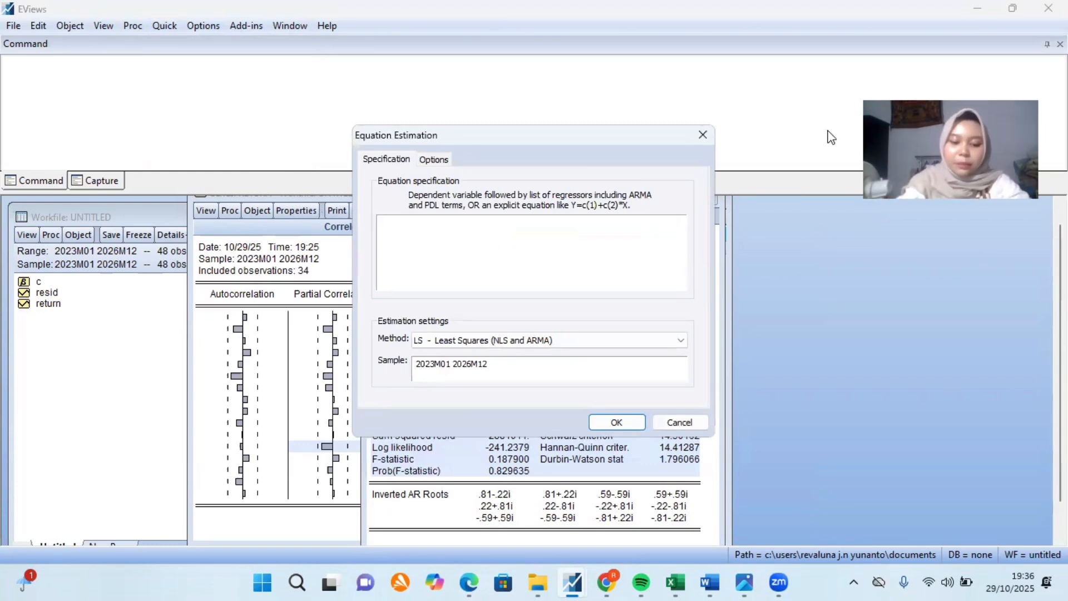
{"action": "type", "text": "return"}
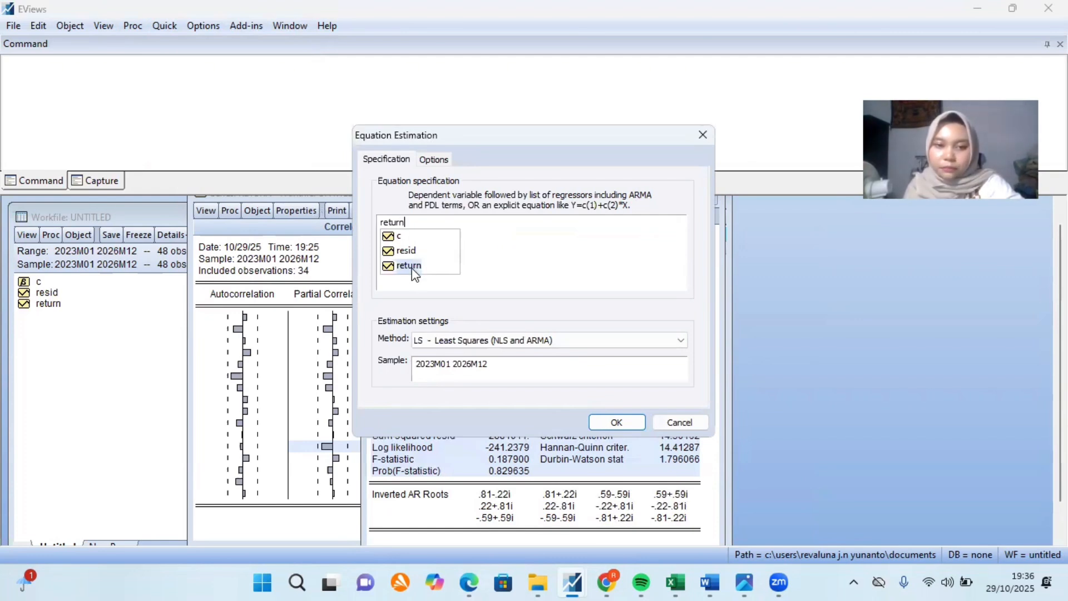
{"action": "type", "text": "c"}
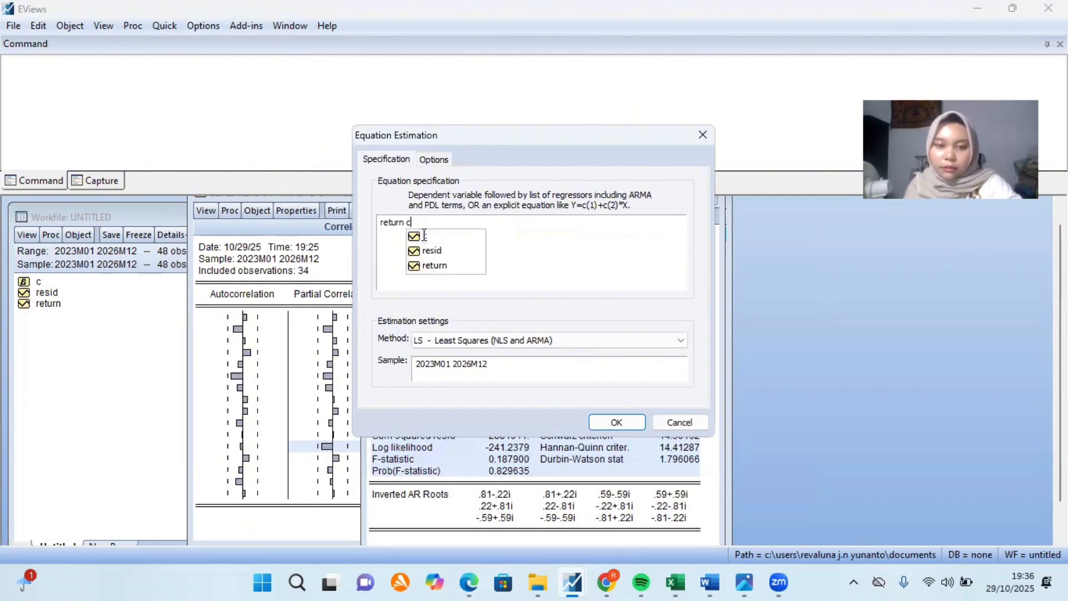
{"action": "left_click", "coordinate": [425, 236]}
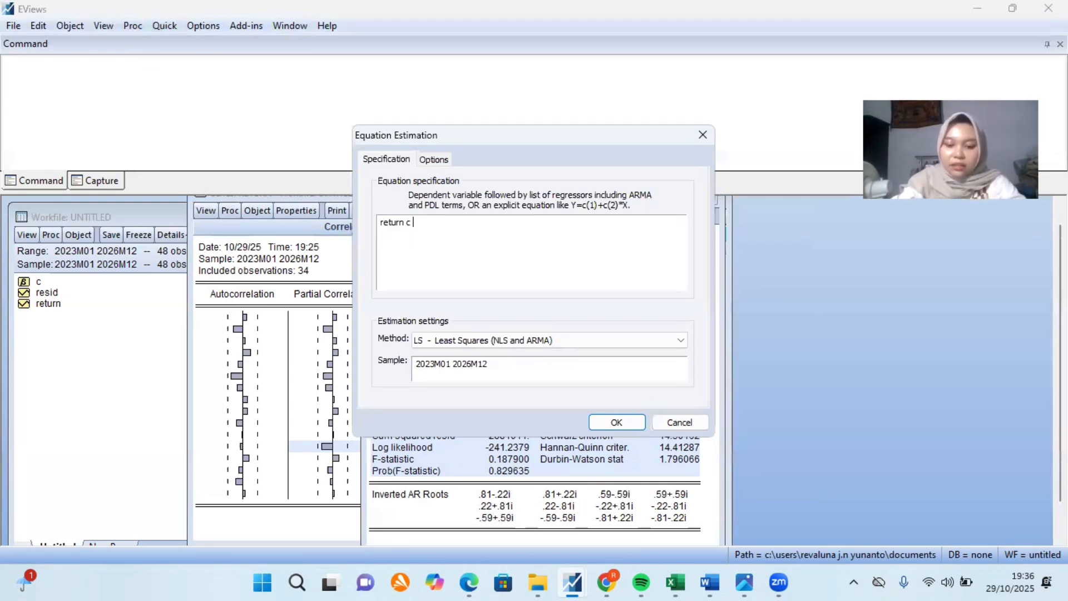
{"action": "type", "text": "MA("}
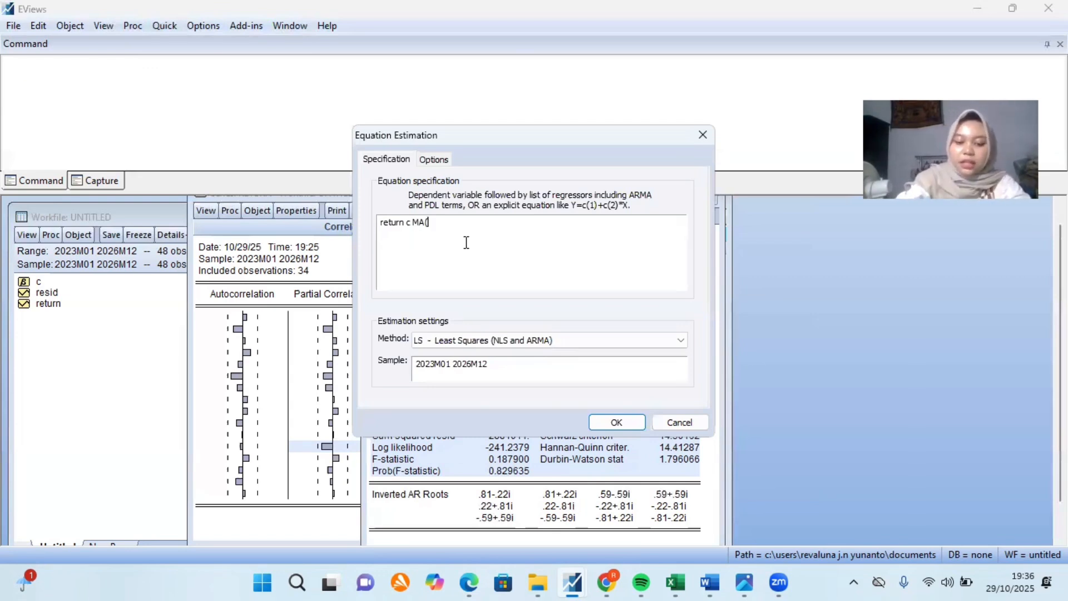
{"action": "type", "text": "6"}
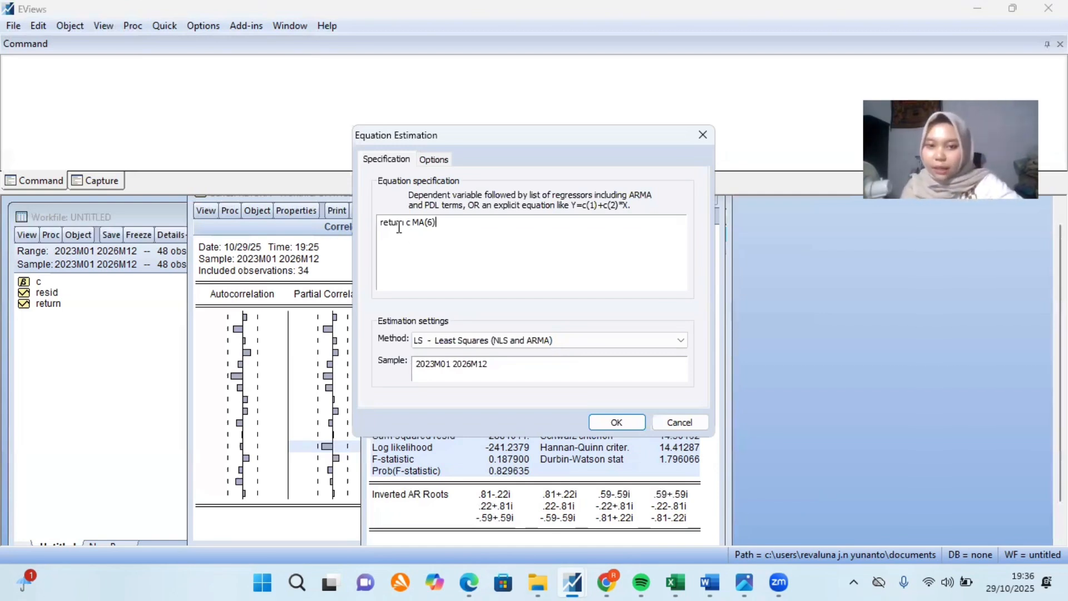
{"action": "left_click", "coordinate": [598, 426]}
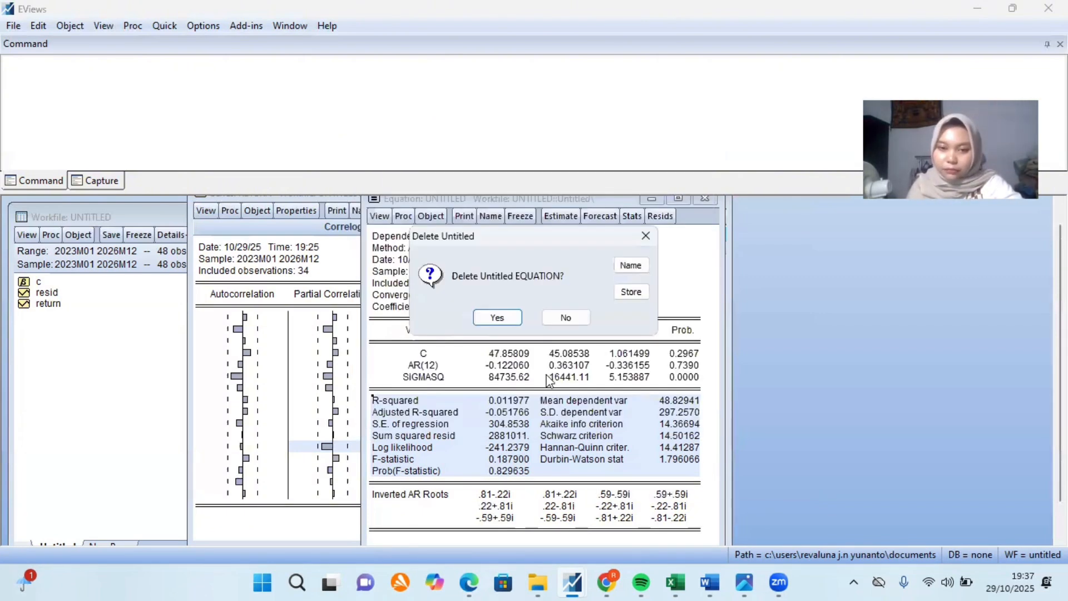
{"action": "left_click", "coordinate": [506, 320]}
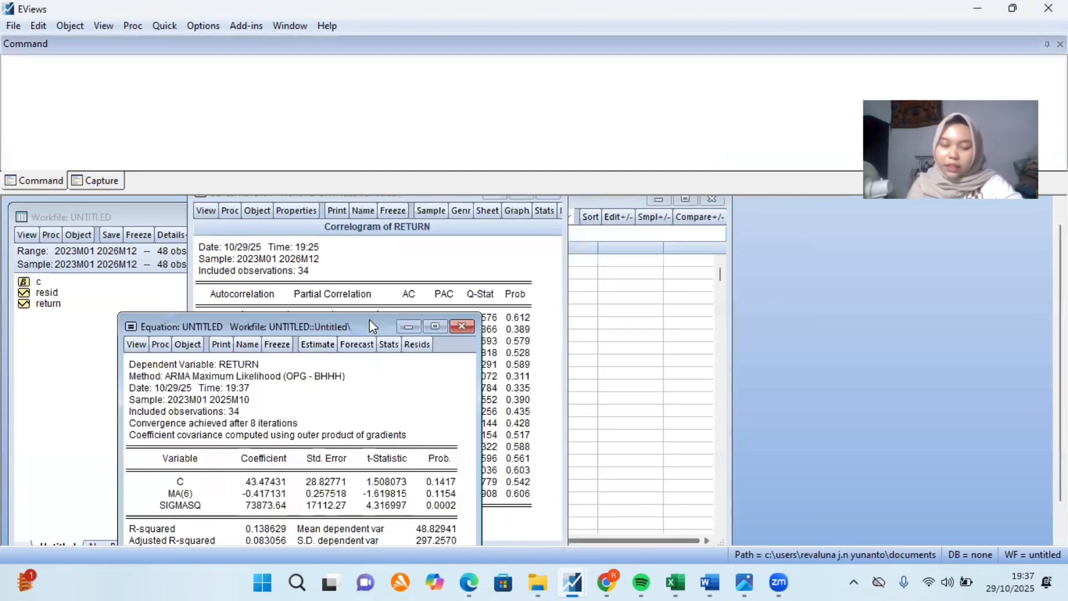
Step: Run a dynamic forecast of the return series from the MA(6) equation for 2023m01 to 2026m12, with graph and evaluation output
{"action": "left_click_drag", "start_coordinate": [370, 319], "coordinate": [566, 195]}
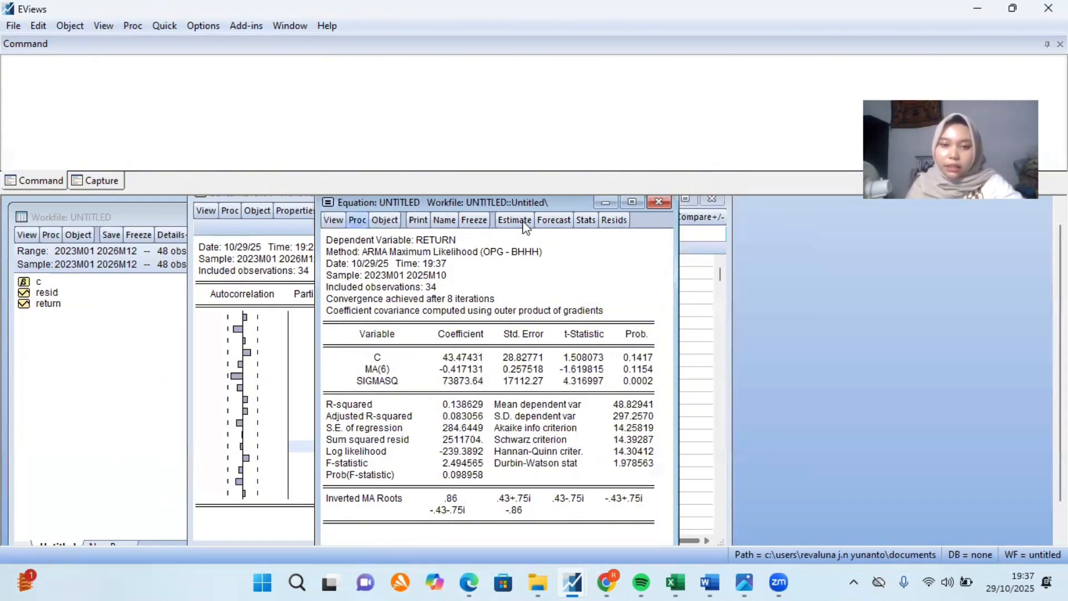
{"action": "left_click", "coordinate": [557, 225]}
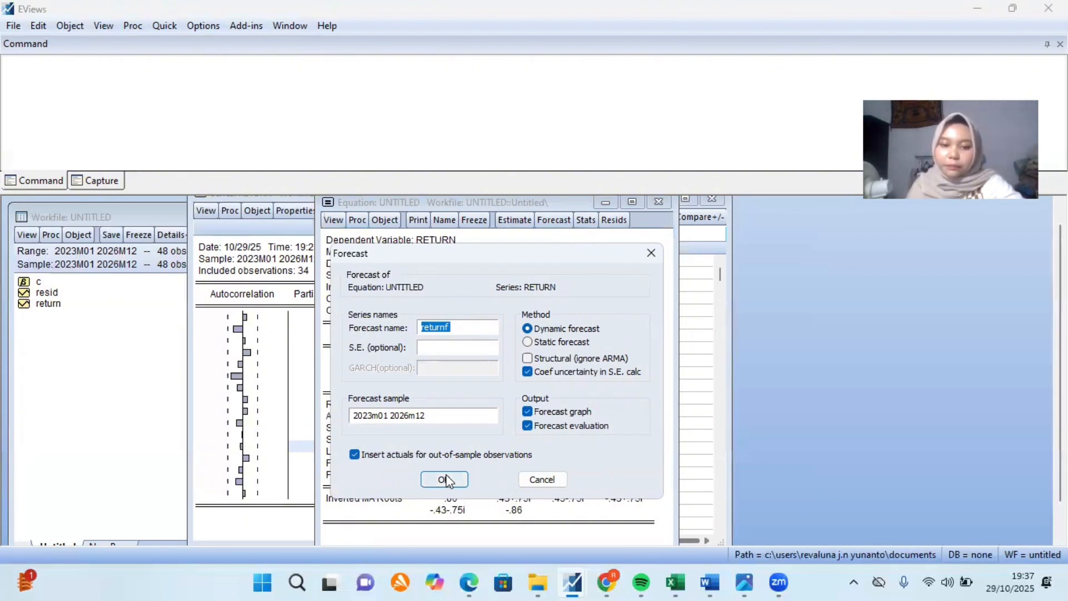
{"action": "left_click", "coordinate": [445, 480]}
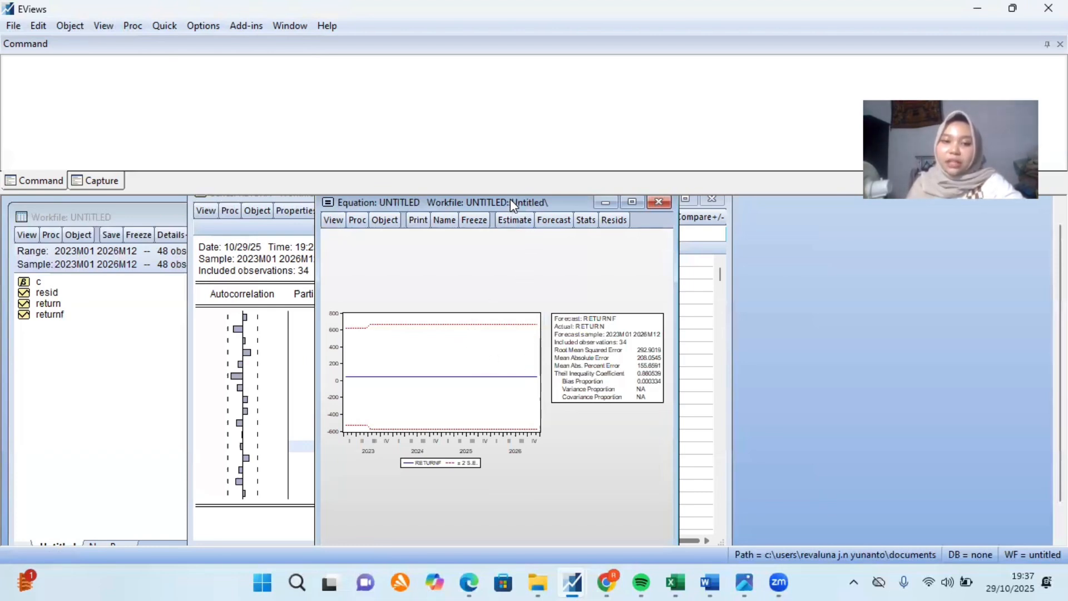
Step: Rearrange the forecast, correlogram and workfile windows, and open the returnf series from the workfile
{"action": "left_click_drag", "start_coordinate": [511, 200], "coordinate": [654, 195]}
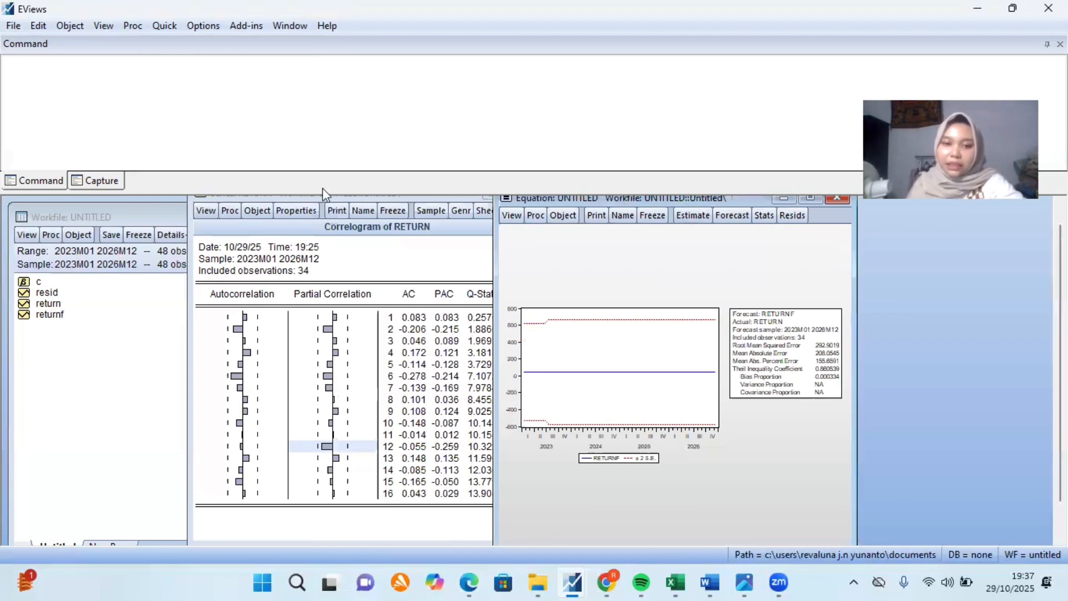
{"action": "left_click", "coordinate": [258, 199]}
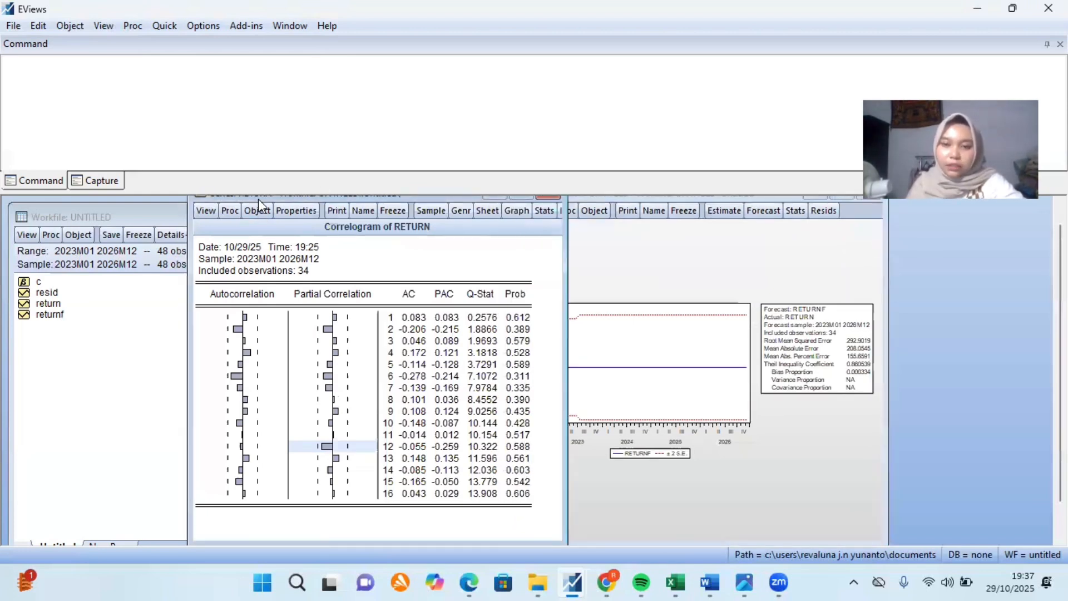
{"action": "left_click_drag", "start_coordinate": [258, 199], "coordinate": [351, 194]}
{"action": "left_click", "coordinate": [866, 208]}
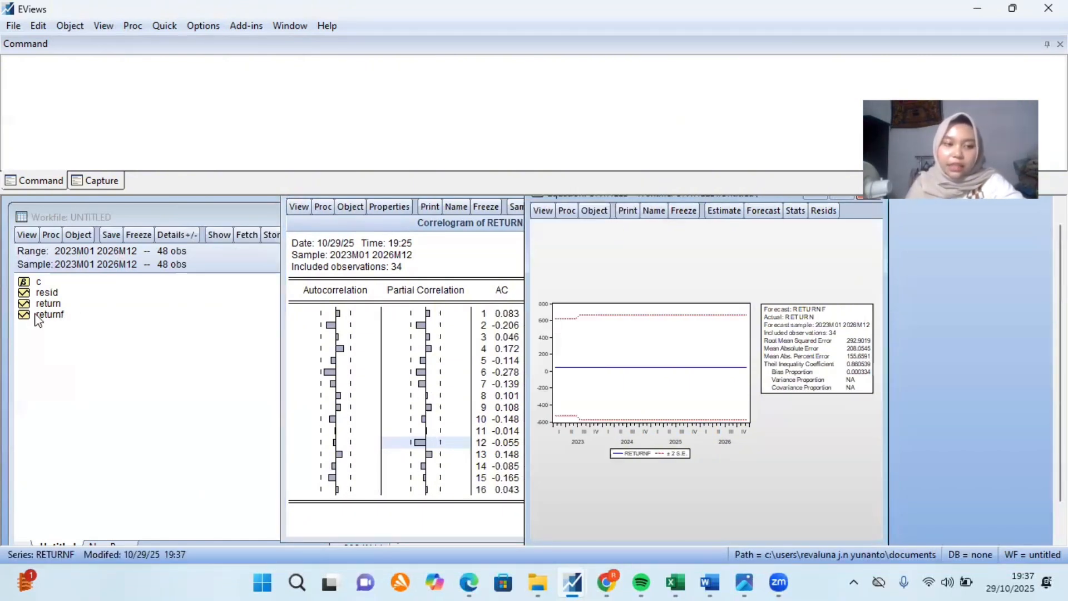
{"action": "left_click", "coordinate": [142, 221]}
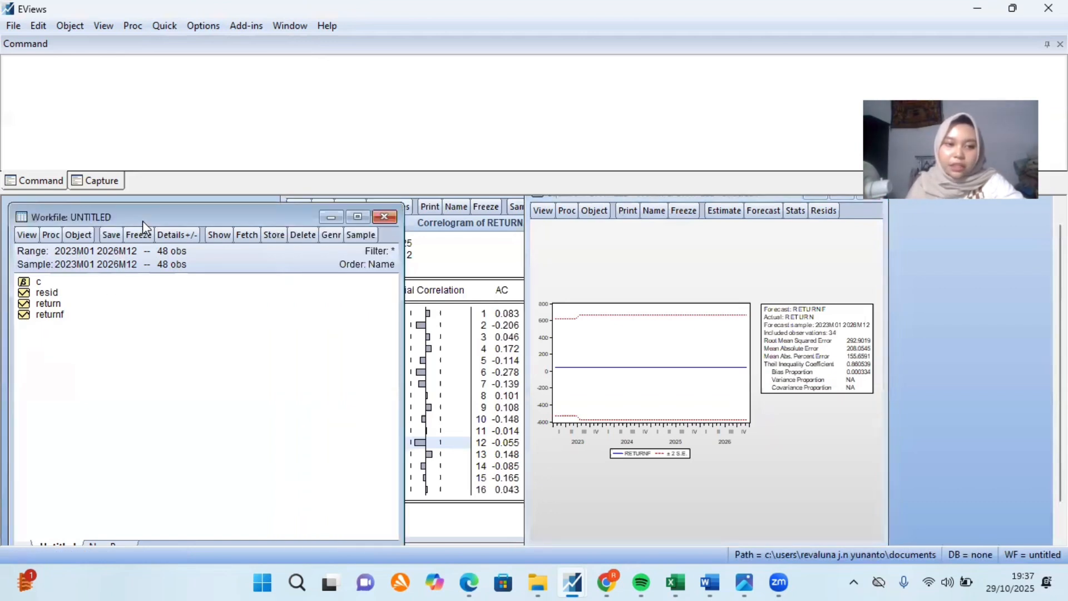
{"action": "left_click_drag", "start_coordinate": [142, 221], "coordinate": [370, 224]}
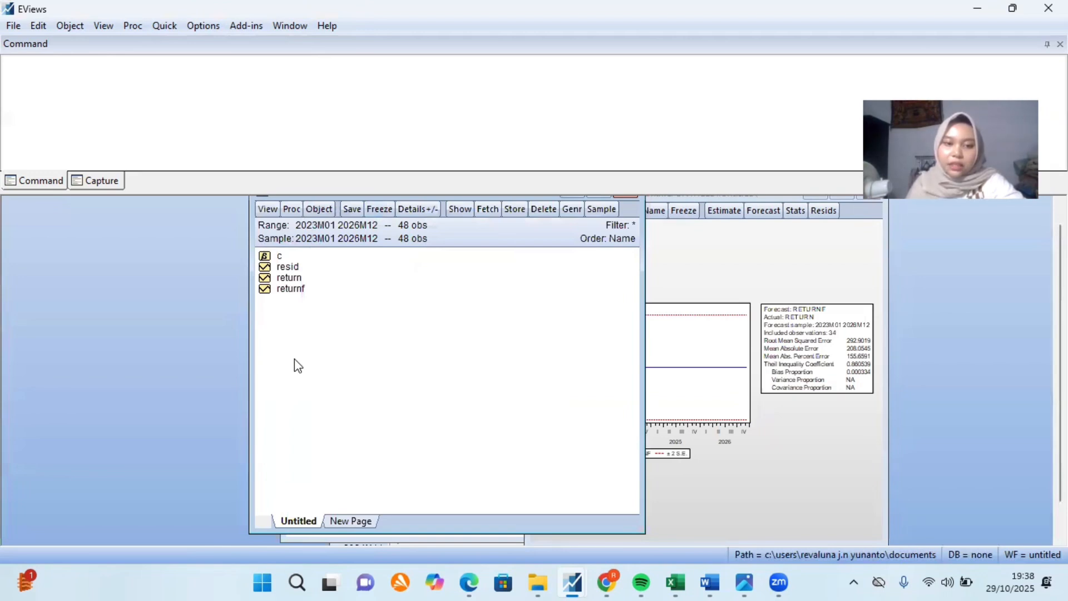
{"action": "double_click", "coordinate": [281, 289]}
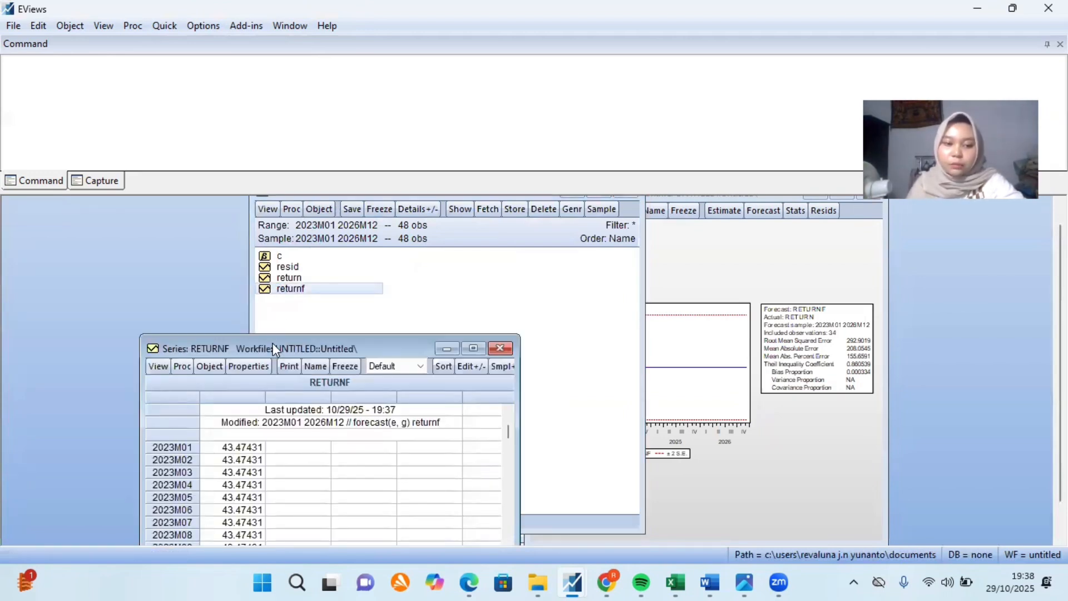
{"action": "left_click_drag", "start_coordinate": [272, 343], "coordinate": [361, 195]}
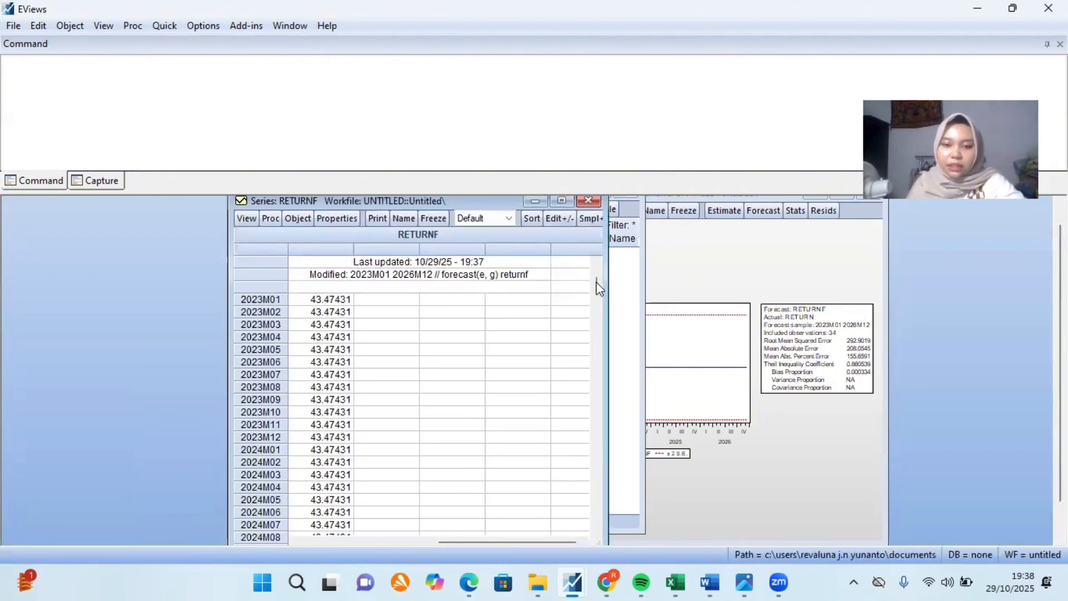
Step: Examine the monthly forecast values in the returnf series, especially from 2026M01 through 2026M12
{"action": "scroll", "coordinate": [600, 333], "scroll_direction": "down", "scroll_amount": 1}
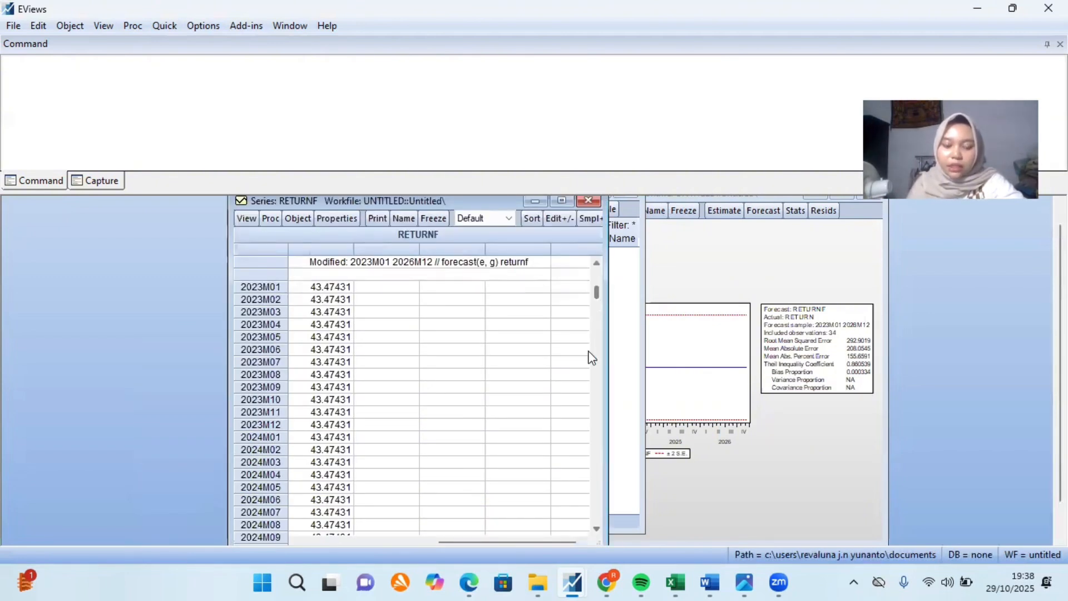
{"action": "scroll", "coordinate": [339, 392], "scroll_direction": "down", "scroll_amount": 2}
{"action": "scroll", "coordinate": [327, 410], "scroll_direction": "down", "scroll_amount": 7}
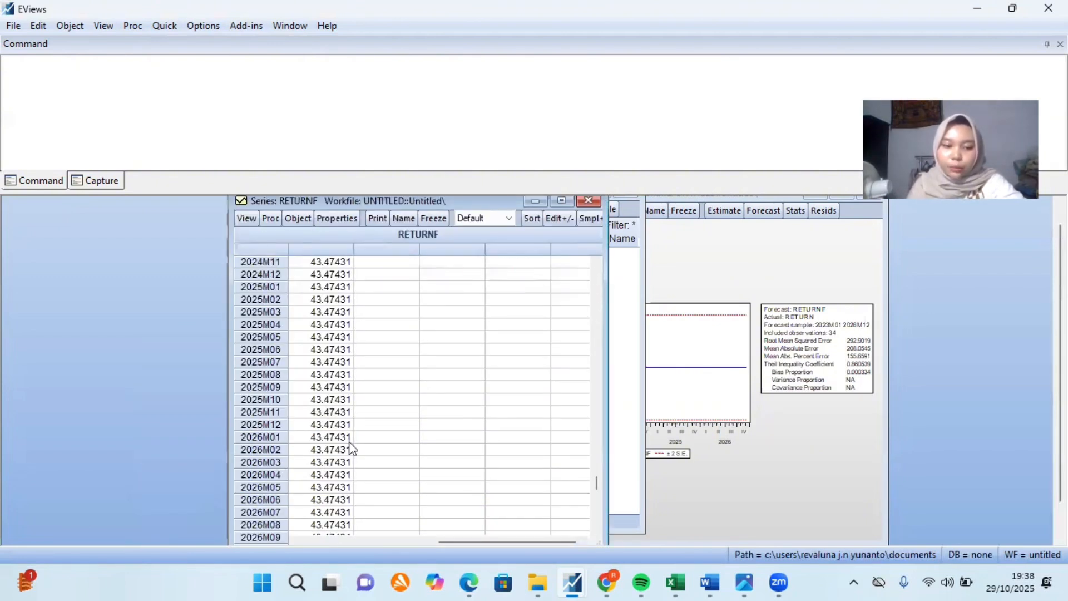
{"action": "left_click", "coordinate": [325, 438]}
{"action": "scroll", "coordinate": [323, 440], "scroll_direction": "down", "scroll_amount": 1}
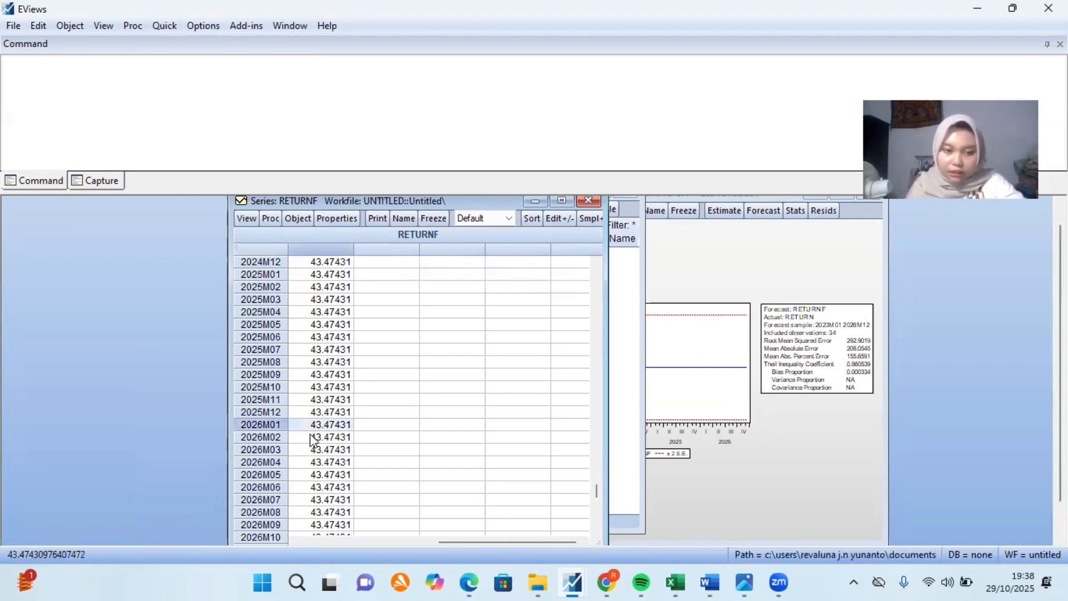
{"action": "scroll", "coordinate": [303, 451], "scroll_direction": "down", "scroll_amount": 2}
{"action": "scroll", "coordinate": [302, 521], "scroll_direction": "down", "scroll_amount": 1}
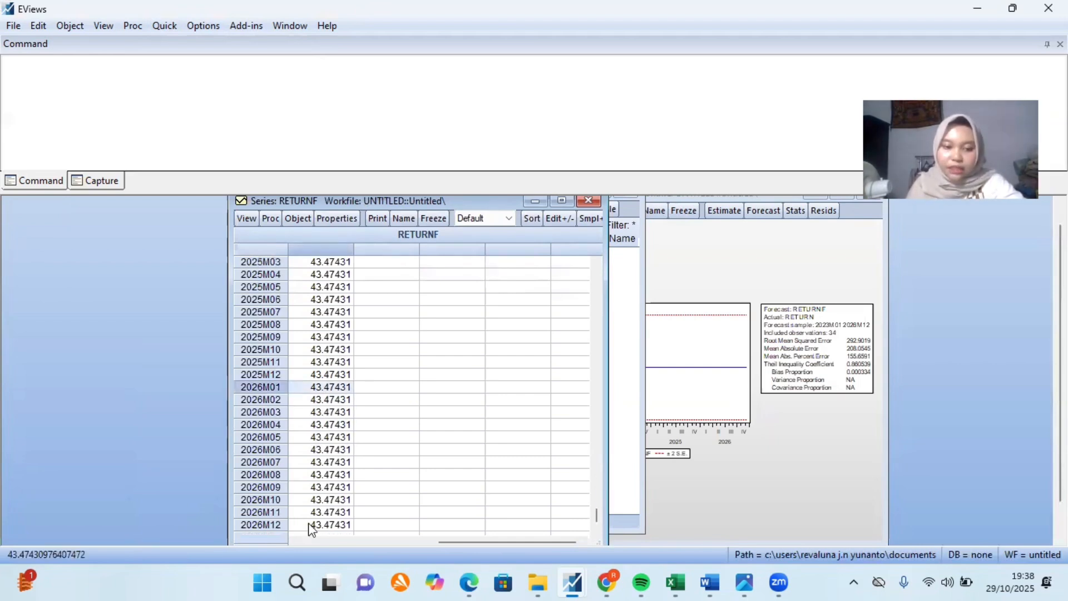
{"action": "left_click", "coordinate": [310, 526]}
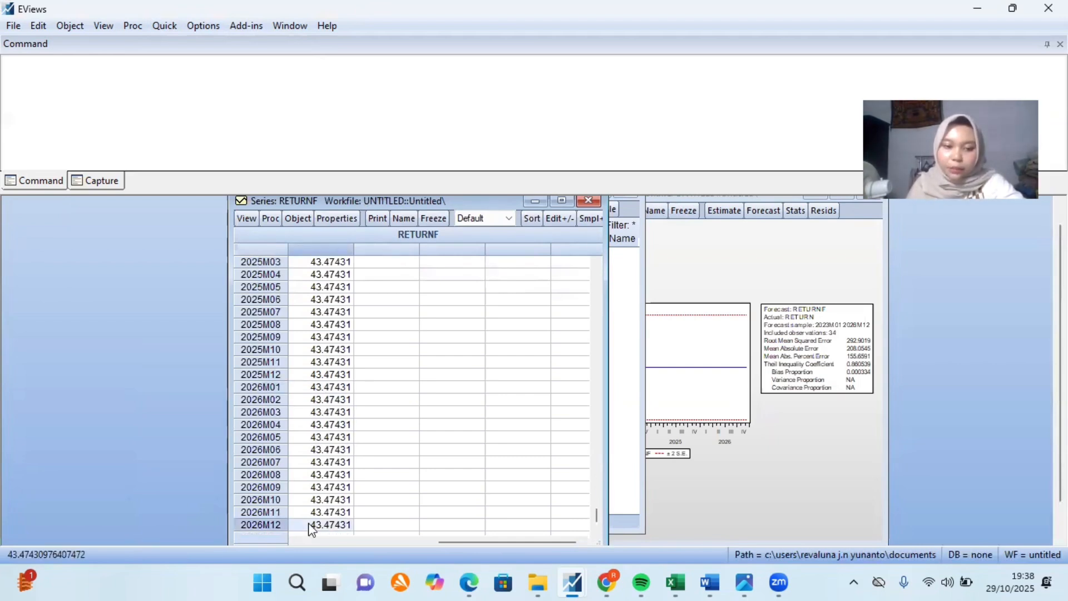
{"action": "left_click", "coordinate": [326, 487]}
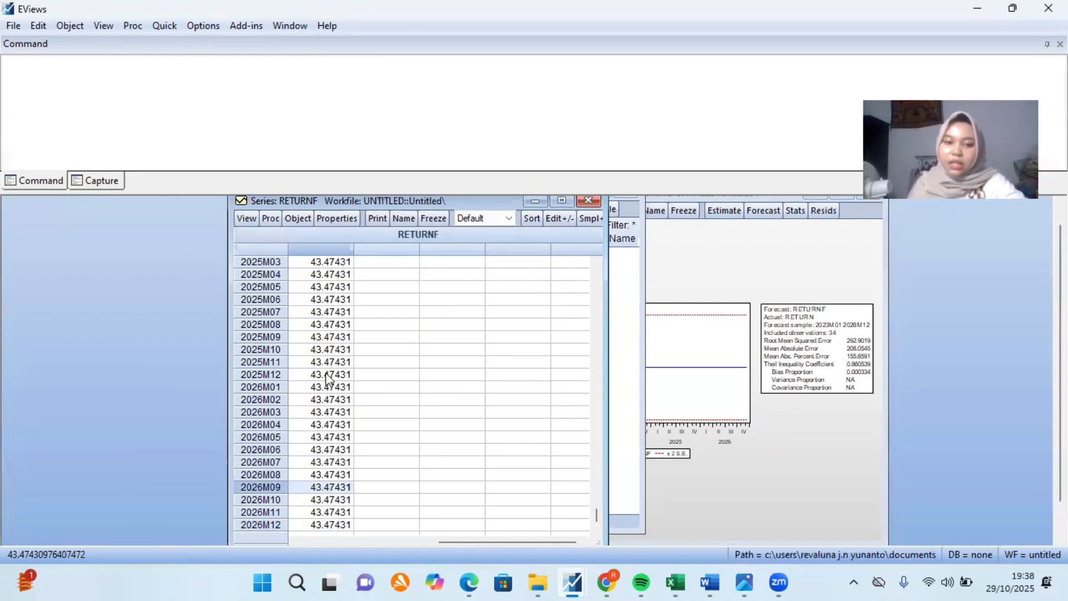
{"action": "left_click", "coordinate": [329, 350]}
{"action": "left_click", "coordinate": [331, 412]}
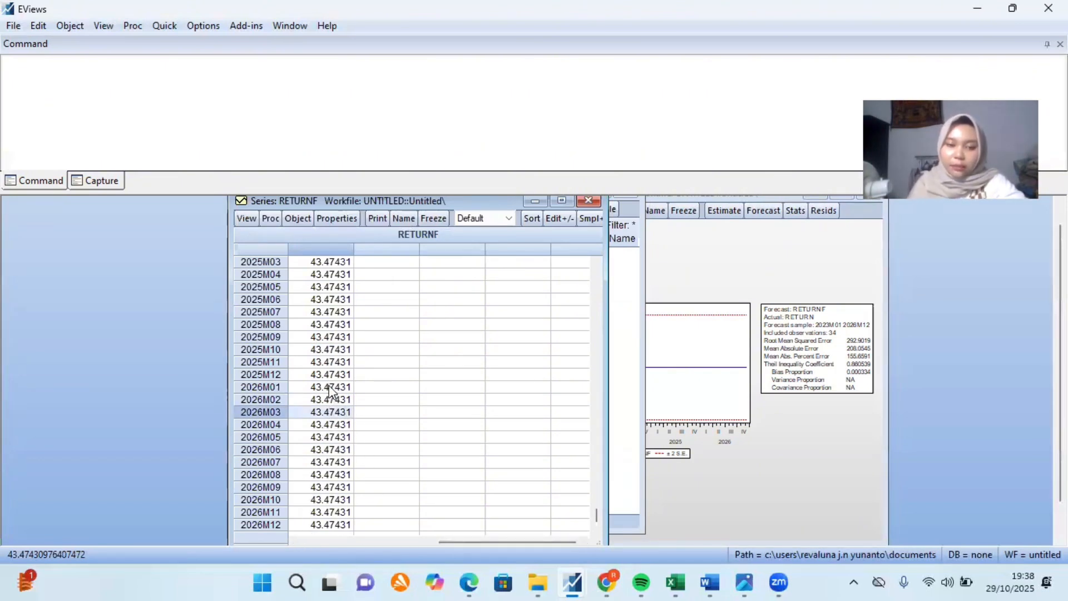
{"action": "scroll", "coordinate": [331, 392], "scroll_direction": "up", "scroll_amount": 4}
{"action": "scroll", "coordinate": [315, 406], "scroll_direction": "down", "scroll_amount": 2}
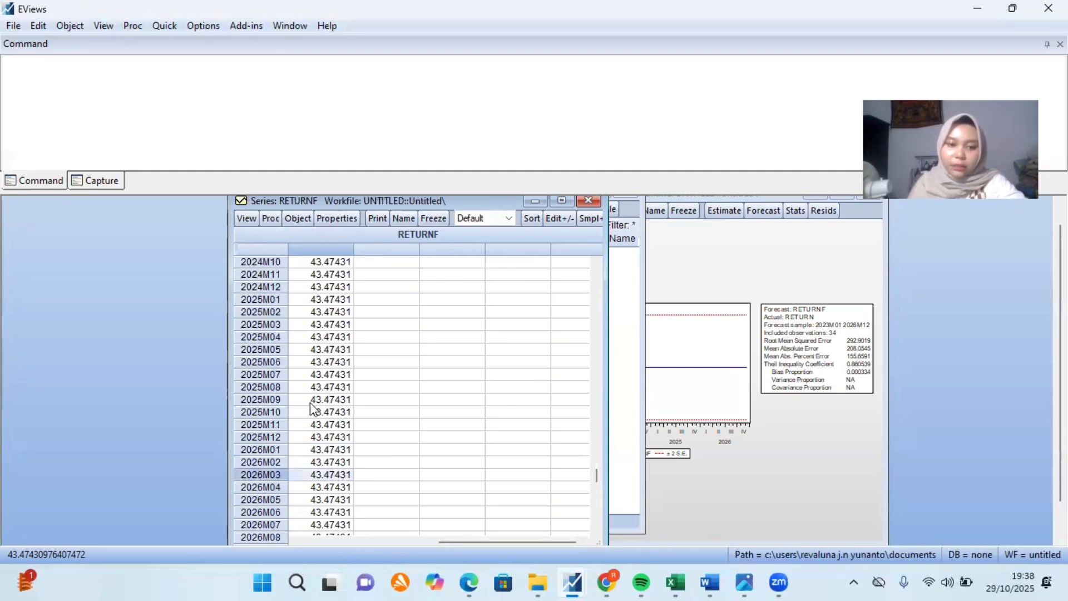
{"action": "scroll", "coordinate": [312, 408], "scroll_direction": "down", "scroll_amount": 2}
{"action": "left_click", "coordinate": [313, 478]}
{"action": "left_click", "coordinate": [312, 500]}
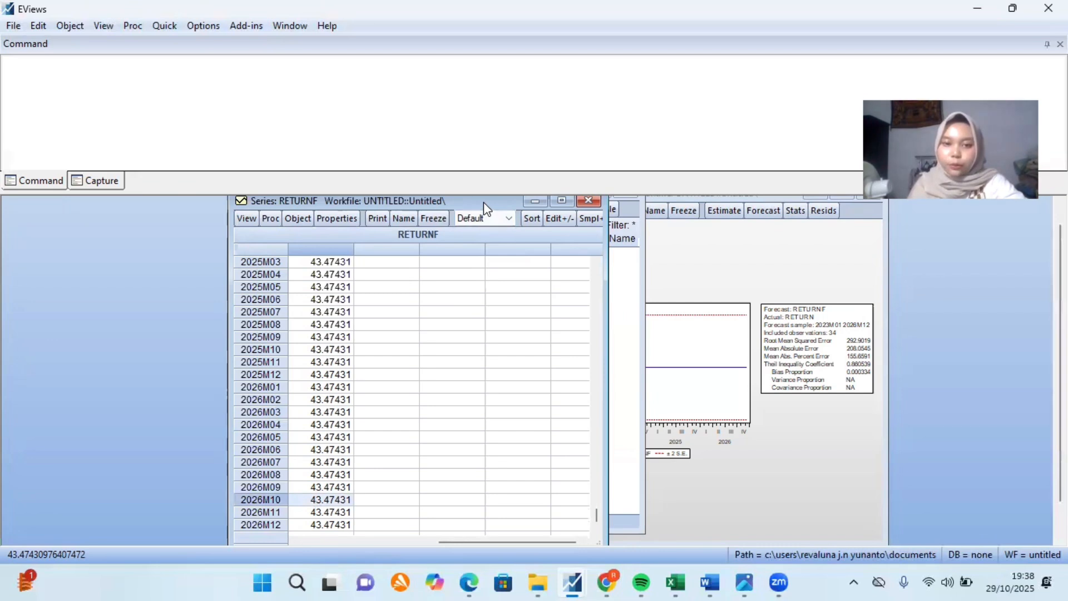
{"action": "left_click_drag", "start_coordinate": [483, 202], "coordinate": [294, 195]}
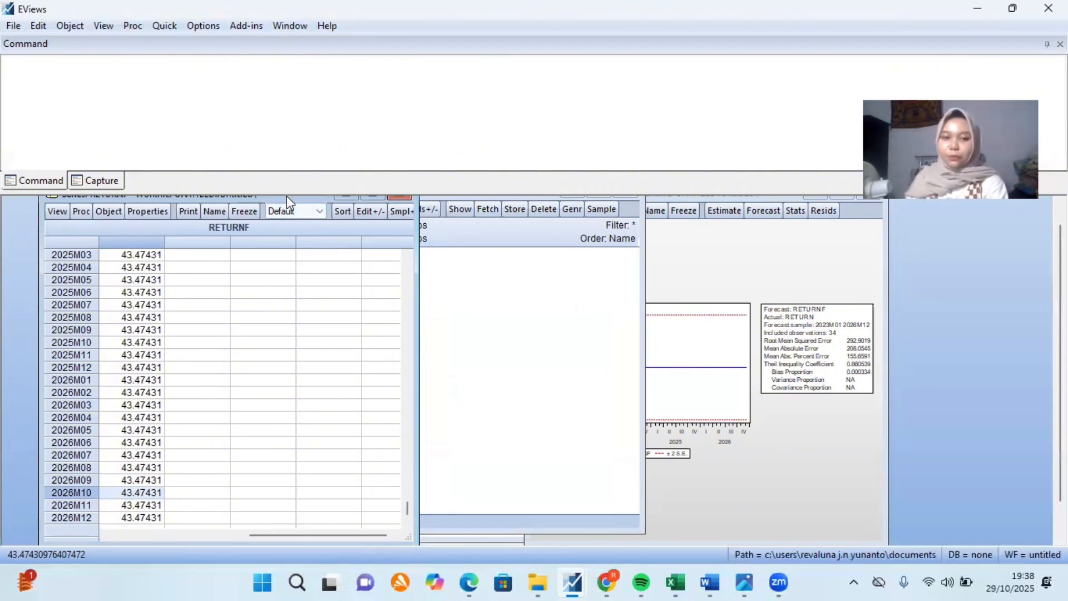
{"action": "left_click_drag", "start_coordinate": [286, 196], "coordinate": [520, 196]}
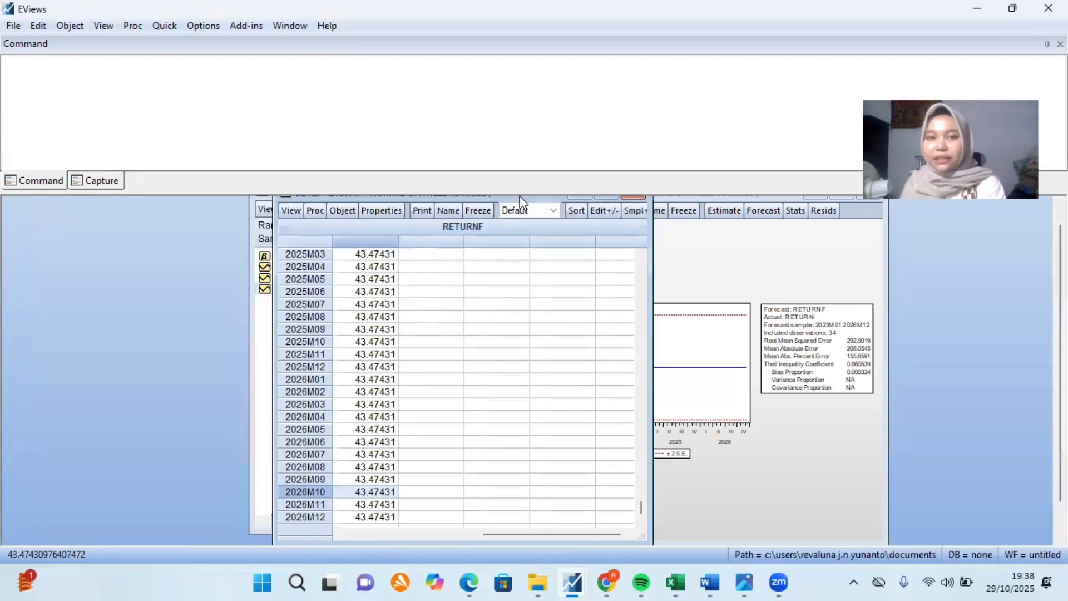